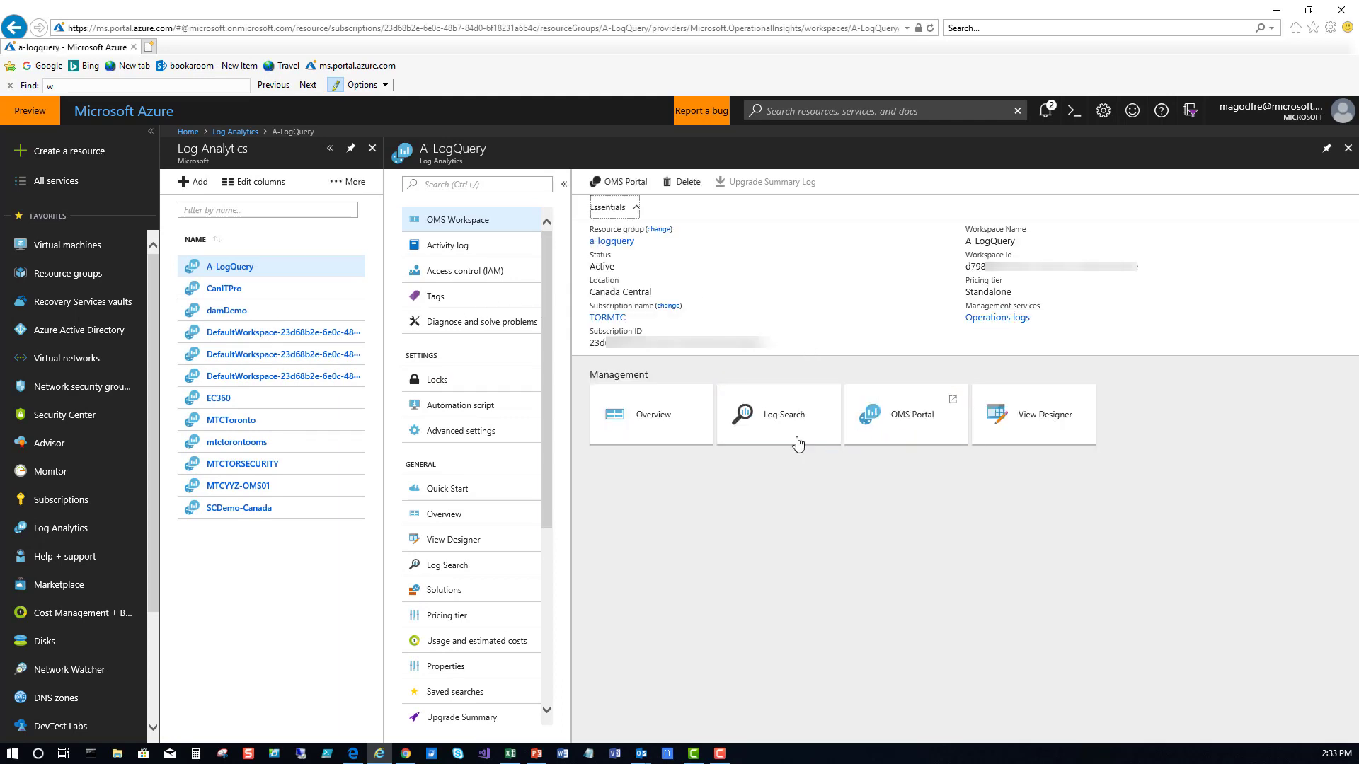
Open the log search of the A-LogQuery workspace in the Analytics portal and start a new blank query
{"action": "left_click", "coordinate": [792, 432]}
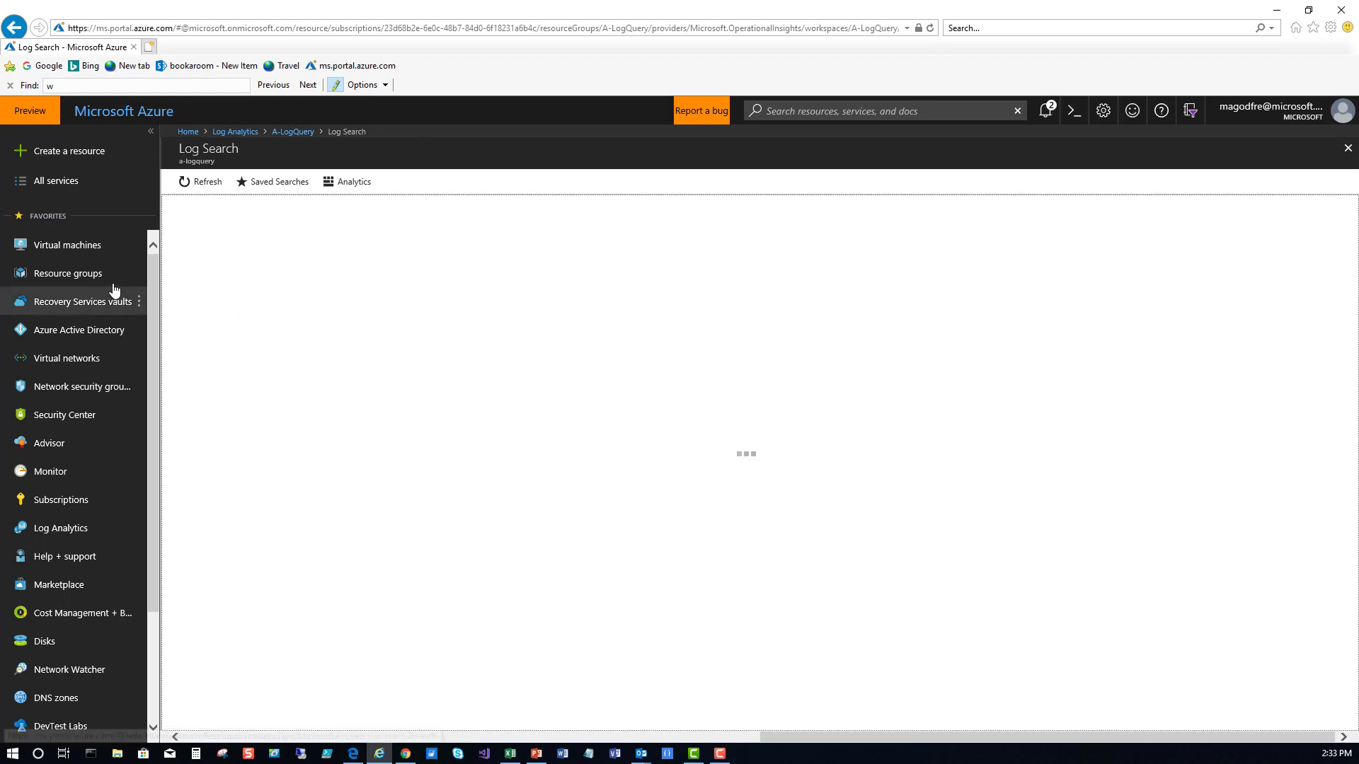
{"action": "left_click", "coordinate": [339, 185]}
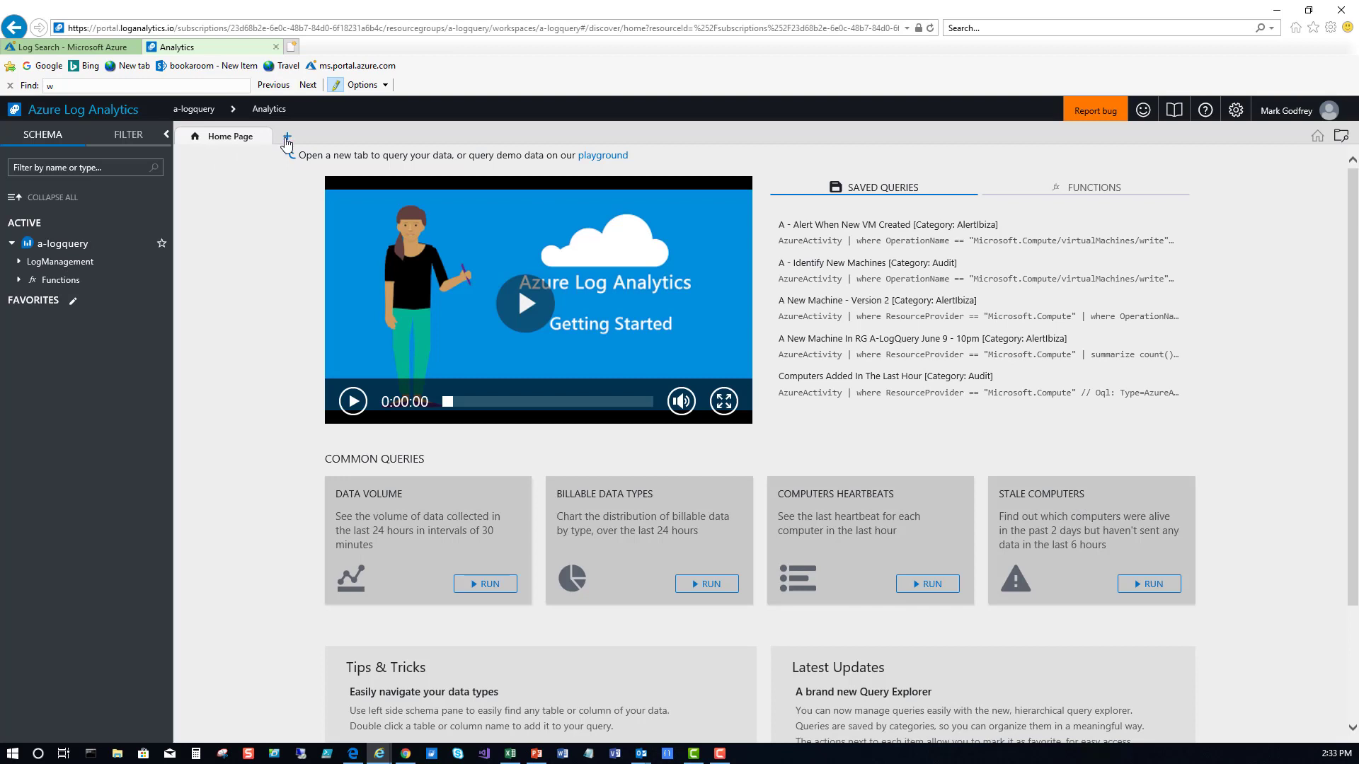
{"action": "left_click", "coordinate": [287, 136]}
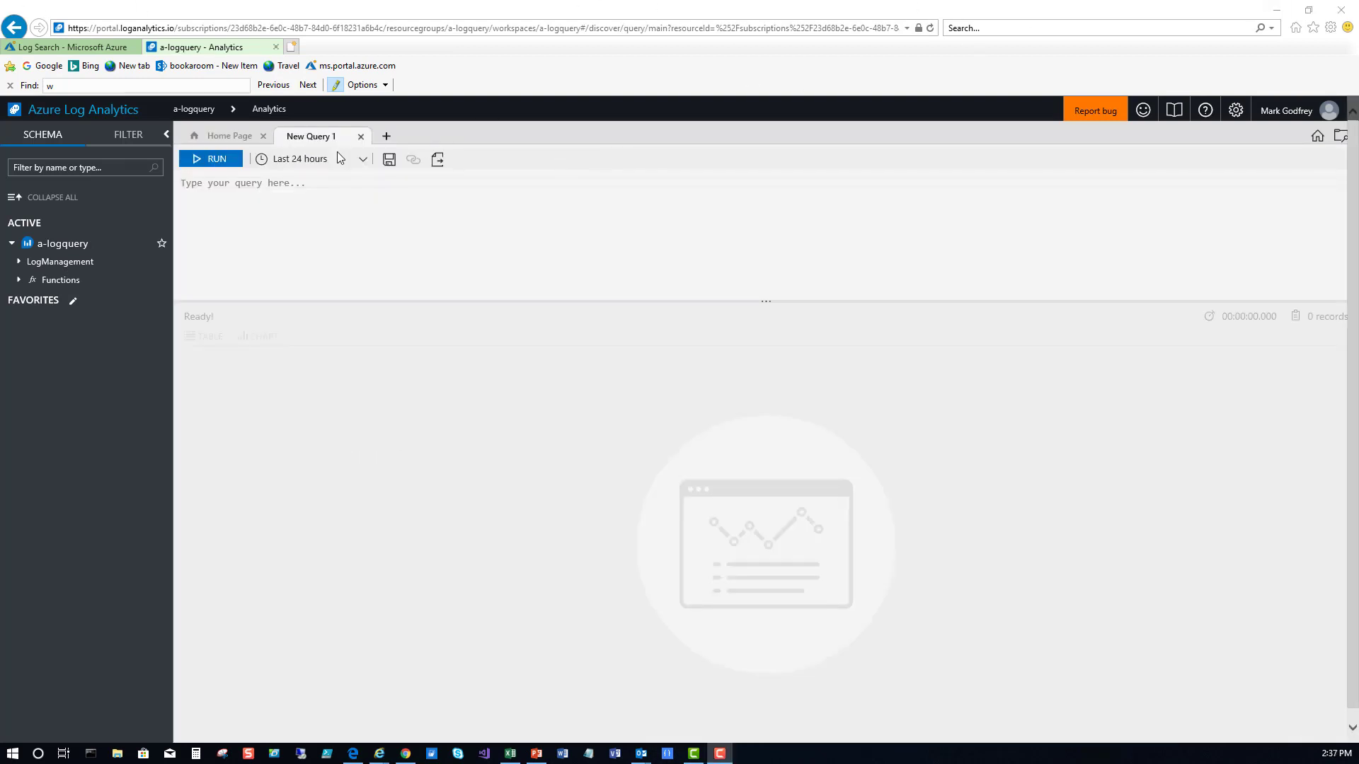
Begin the query with the AzureActivity table as its data source
{"action": "left_click", "coordinate": [212, 195]}
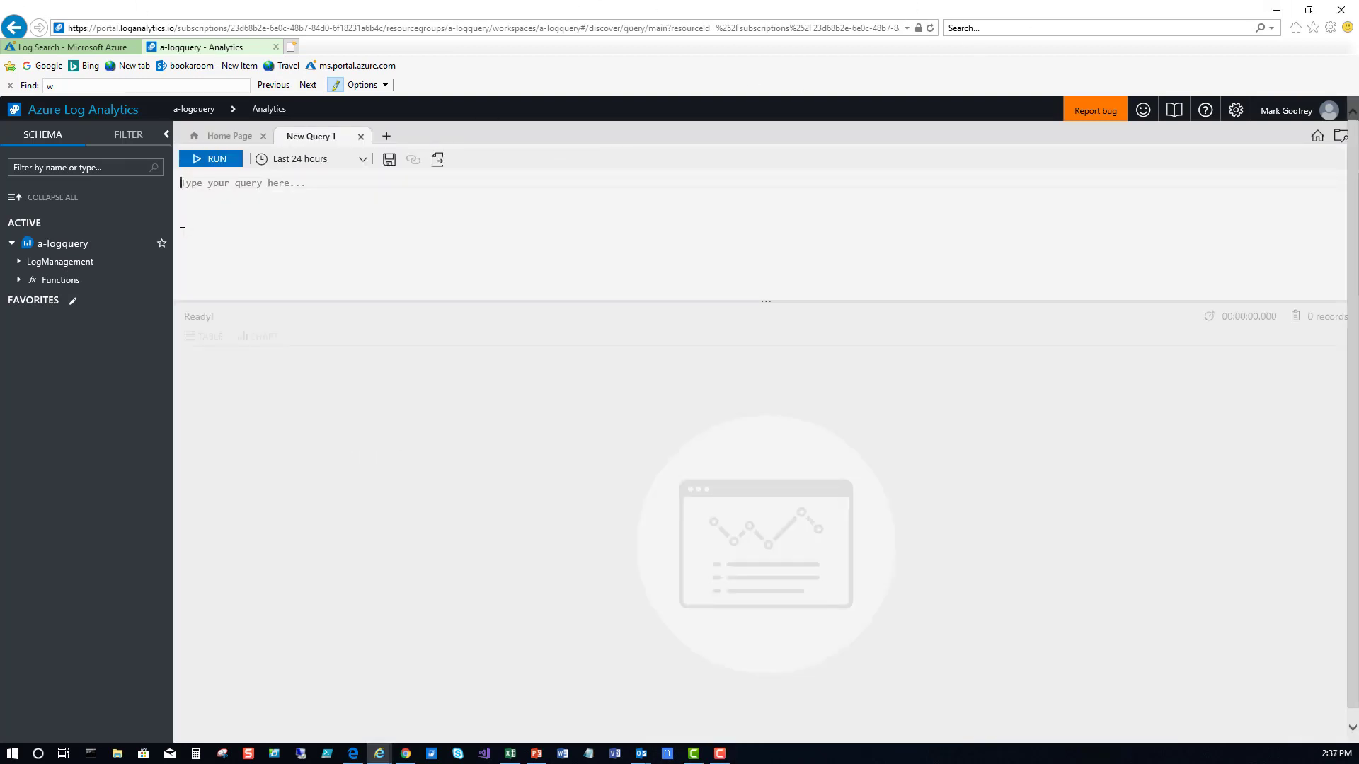
{"action": "type", "text": "A"}
{"action": "key", "text": "Down"}
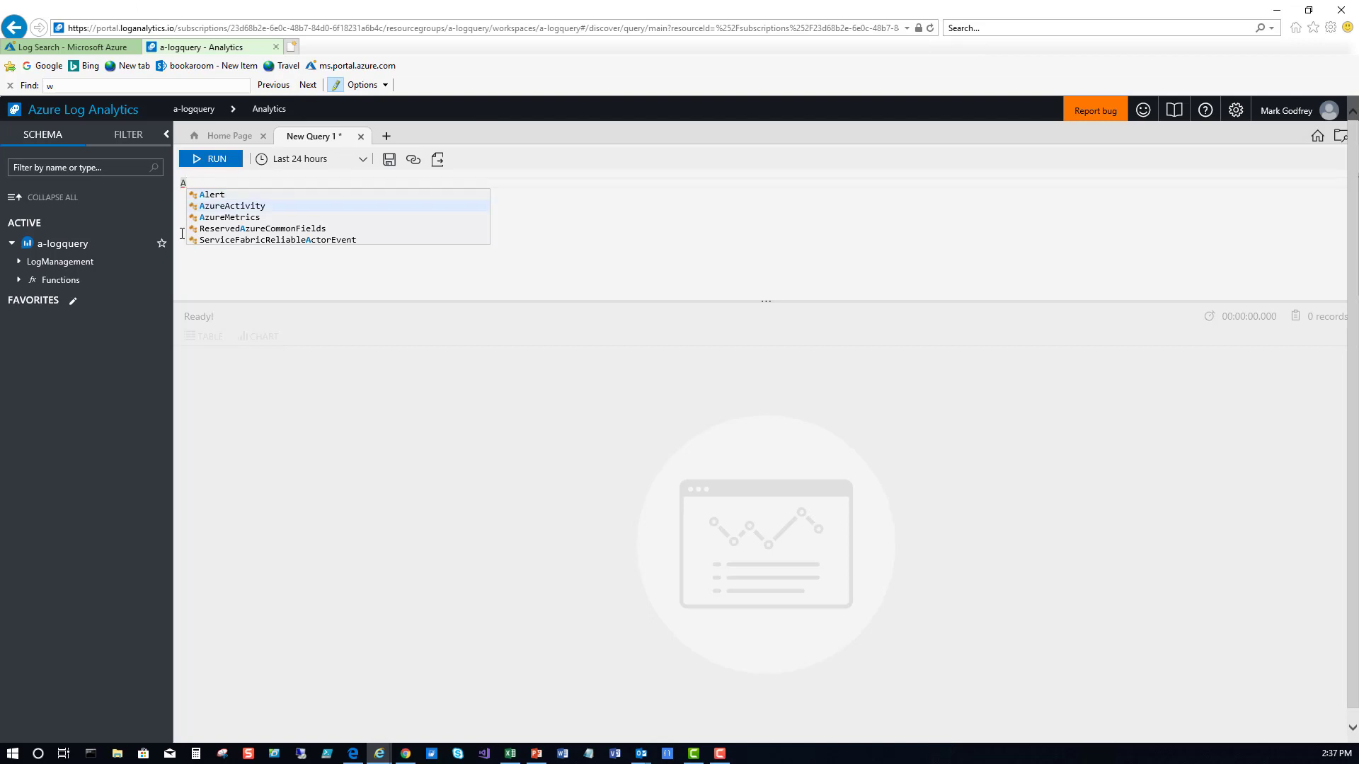
{"action": "key", "text": "Return"}
{"action": "key", "text": "Return"}
Add a where filter on a new line matching OperationName == "Microsoft.Compute/virtualMachines/write"
{"action": "type", "text": "|"}
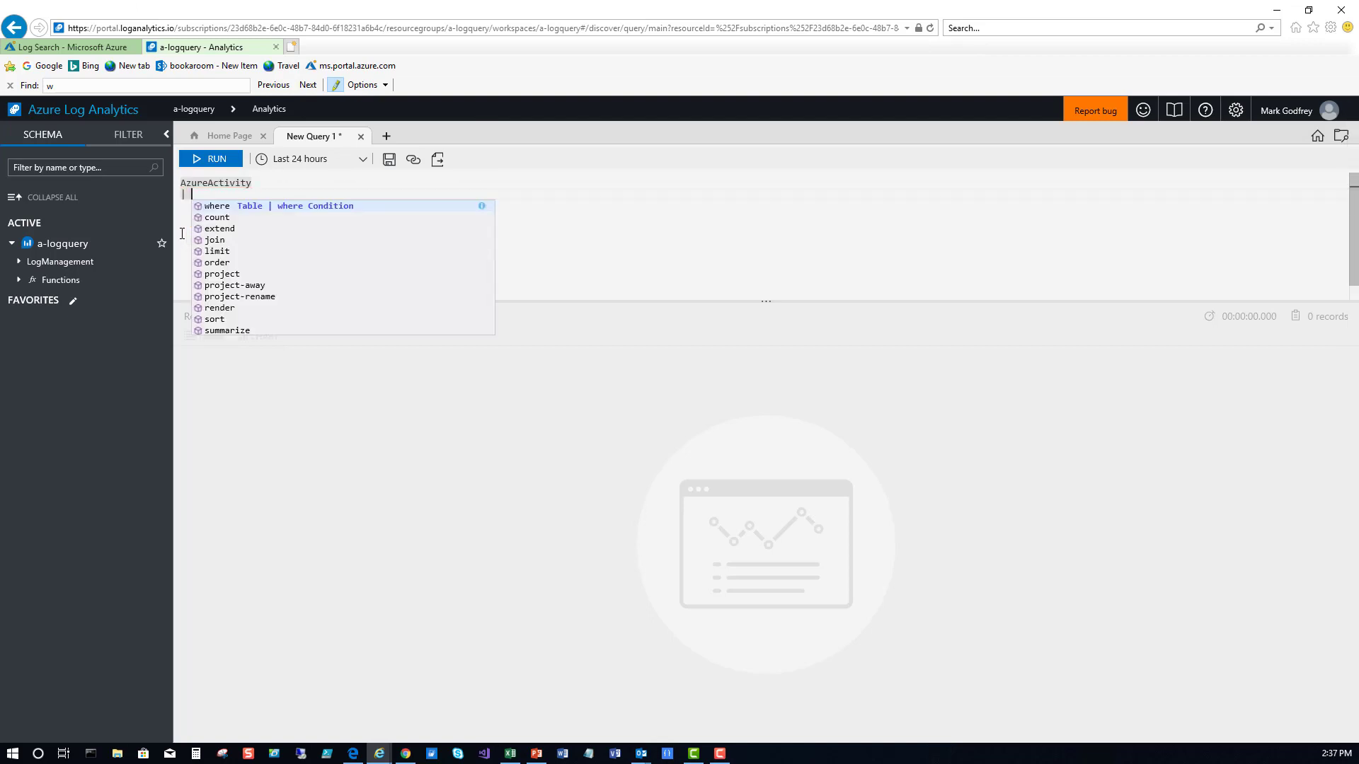
{"action": "key", "text": "Return"}
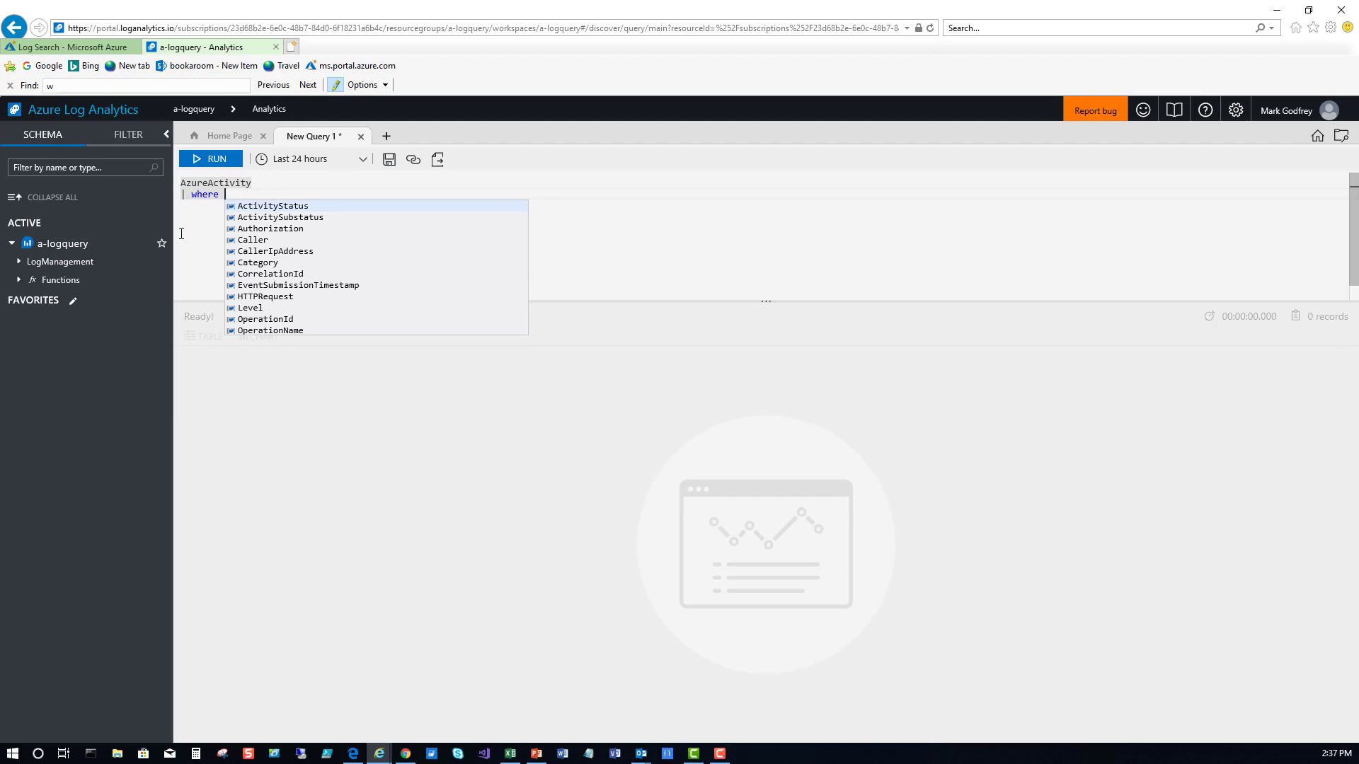
{"action": "type", "text": "op"}
{"action": "key", "text": "Down"}
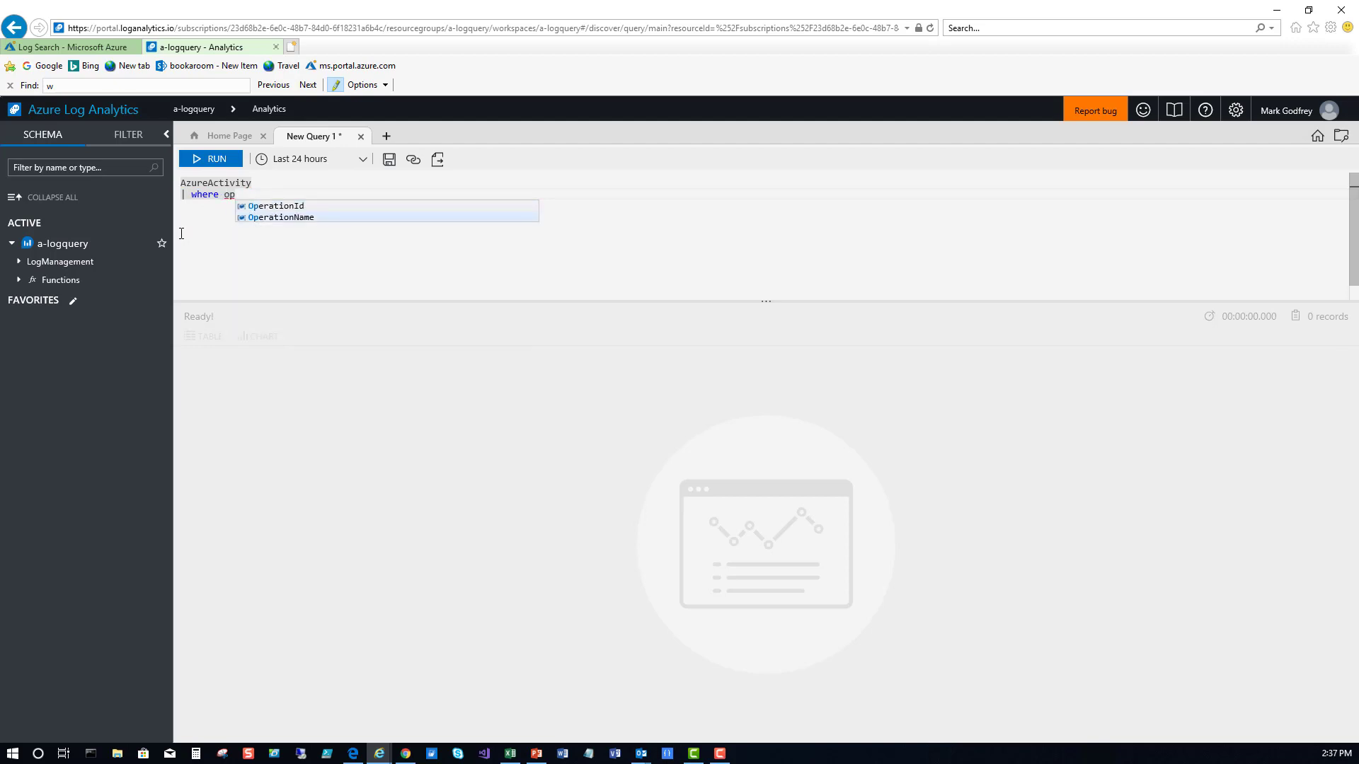
{"action": "key", "text": "Return"}
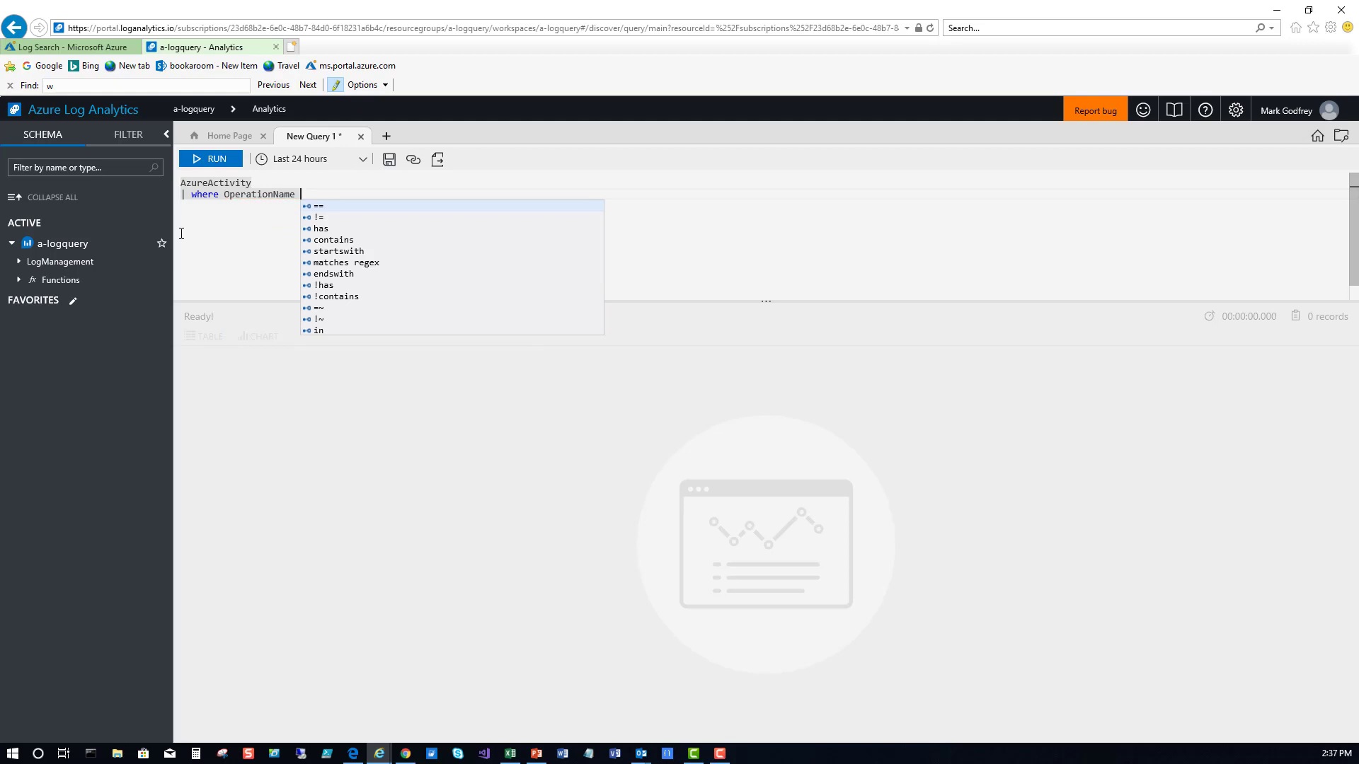
{"action": "type", "text": "== \""}
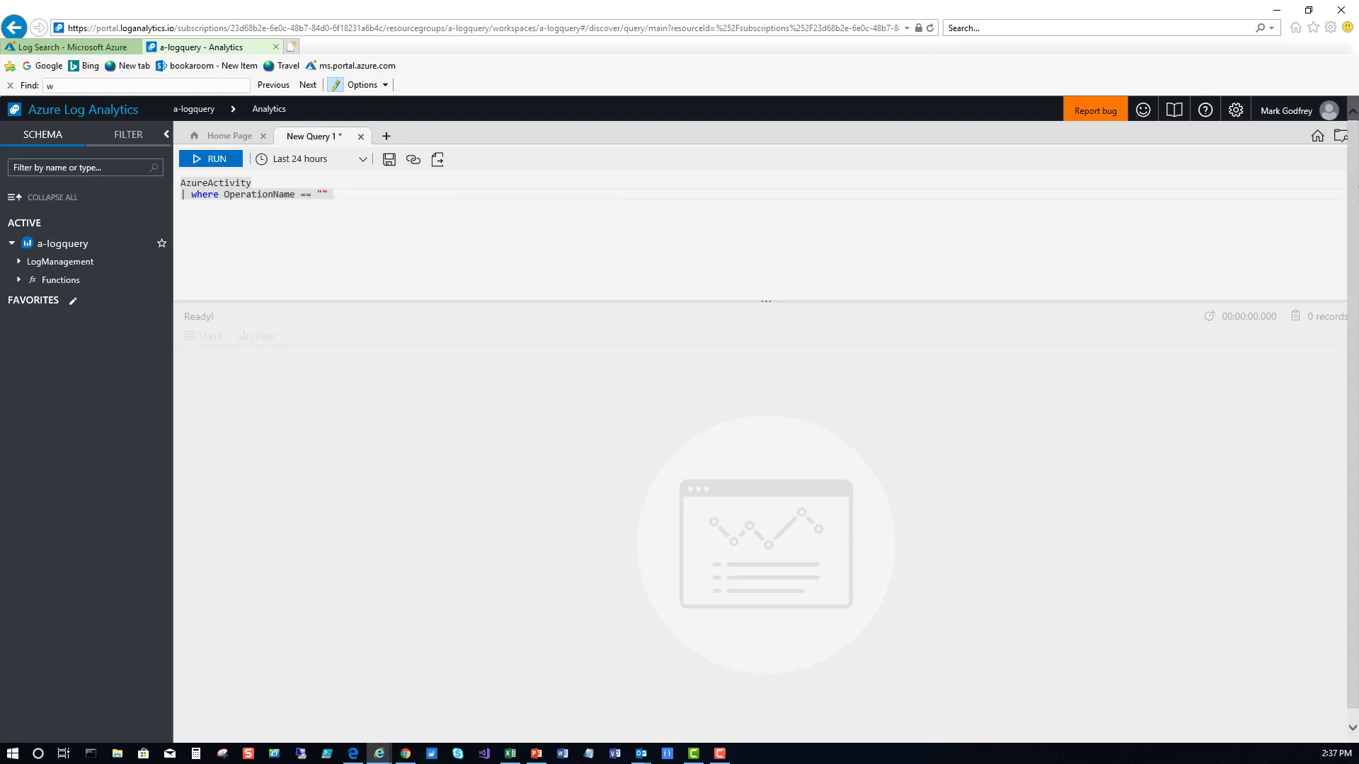
{"action": "key", "text": "alt+Tab"}
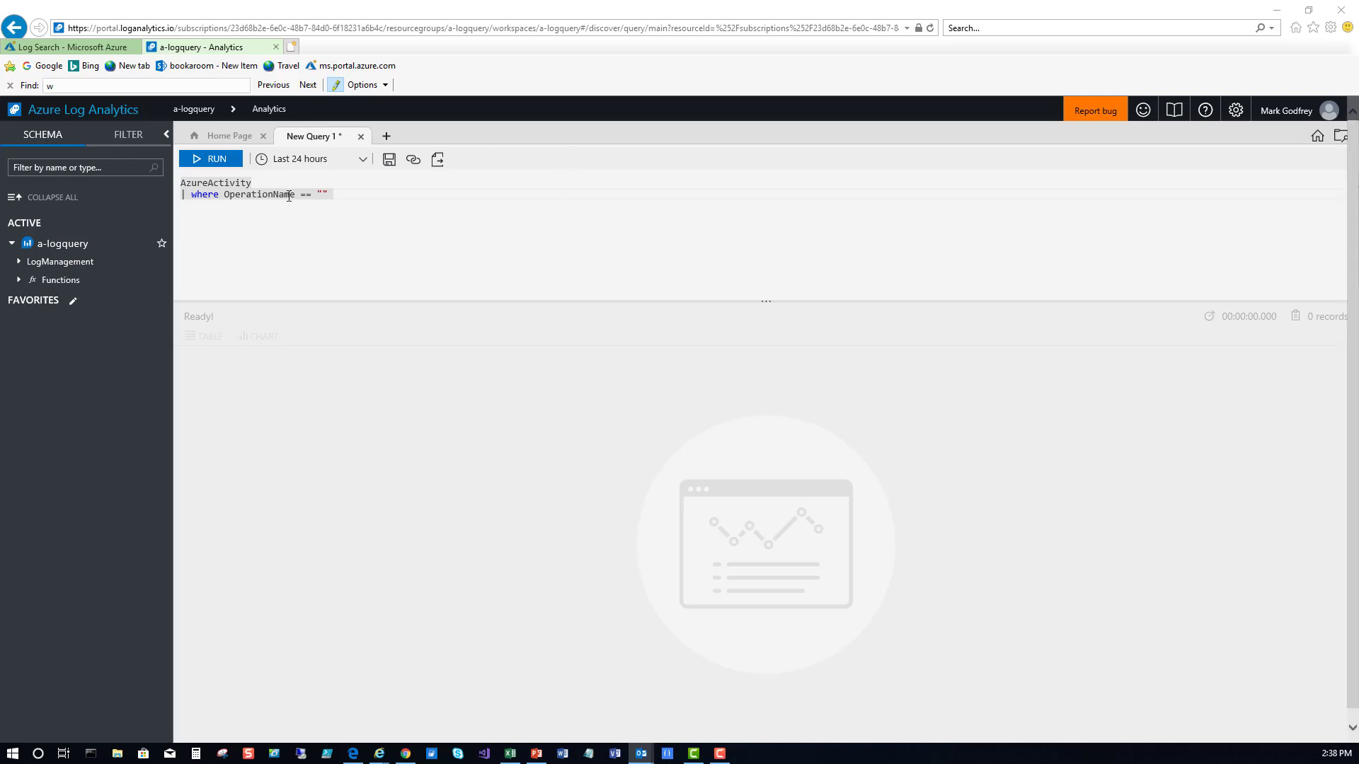
{"action": "left_click", "coordinate": [322, 194]}
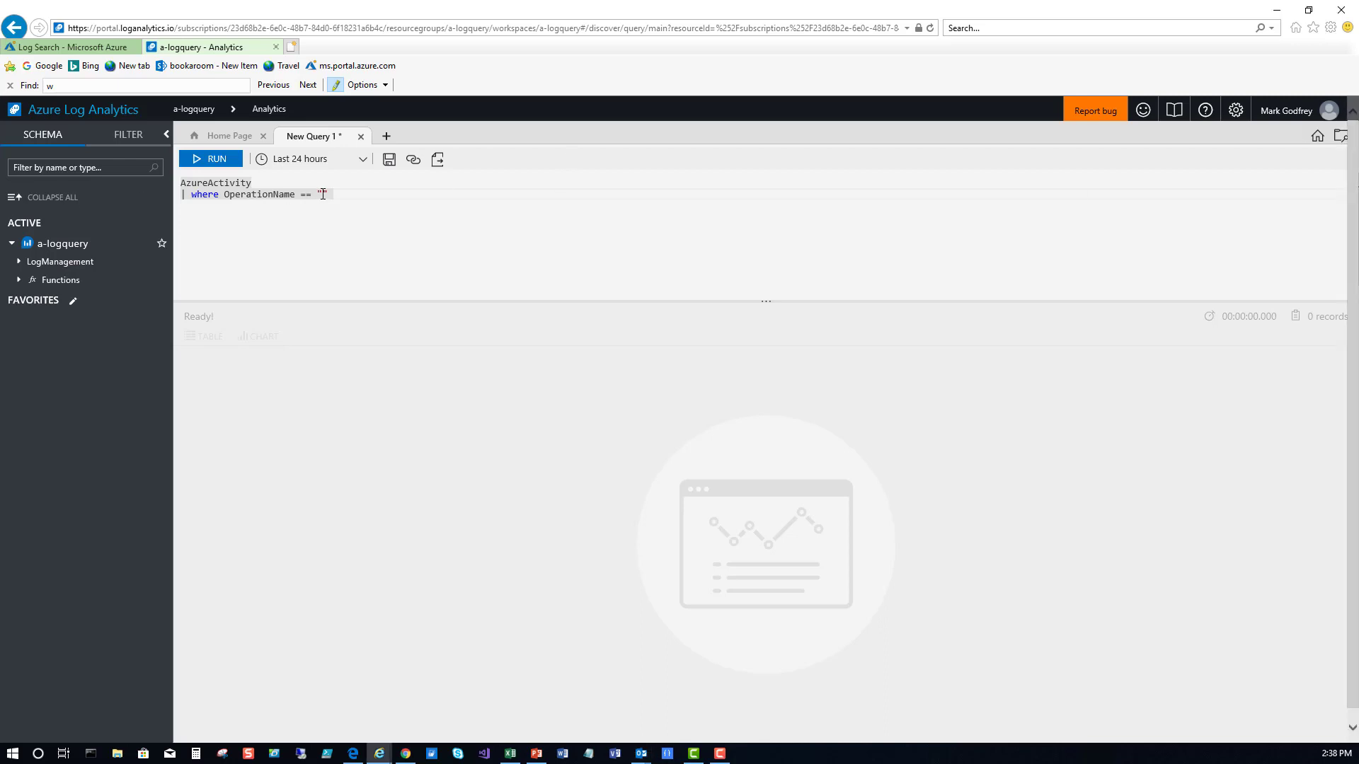
{"action": "type", "text": "Microsoft.Compute/virtualMachines/write"}
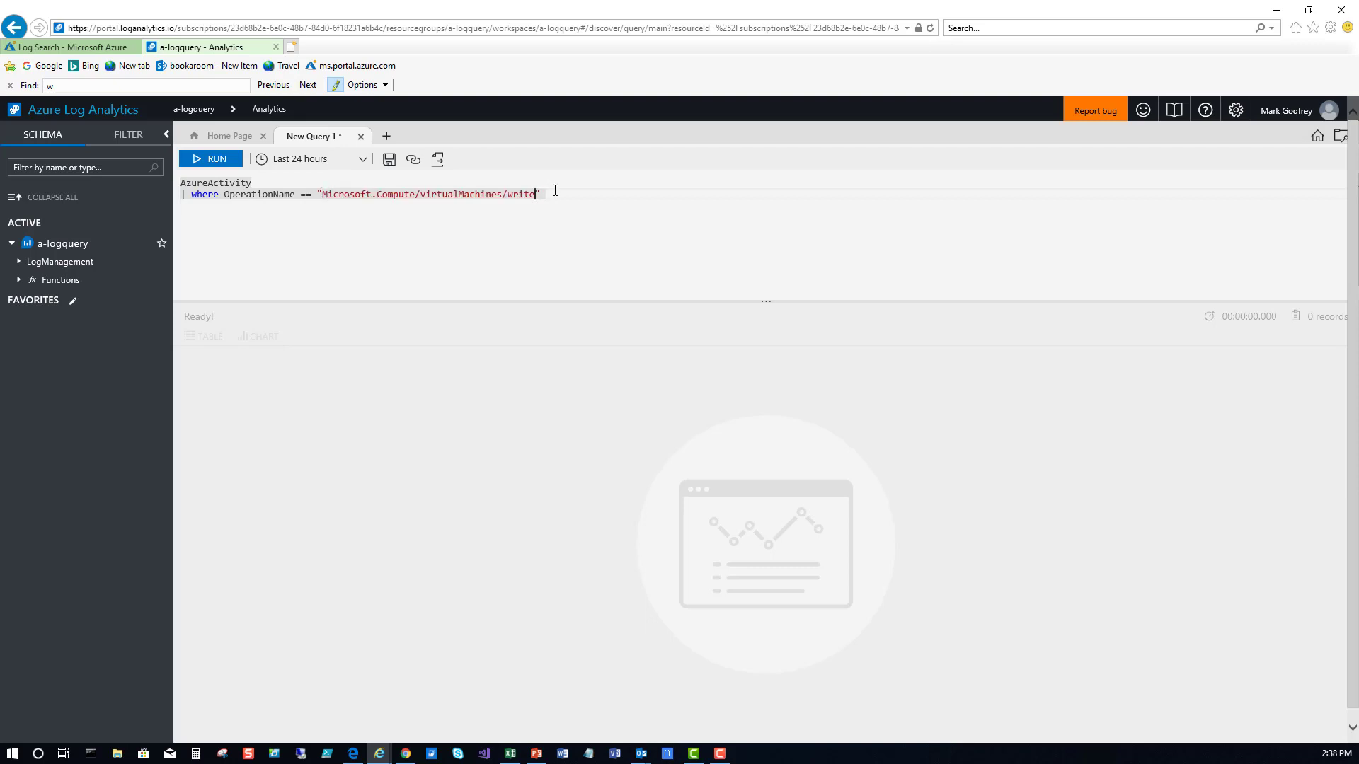
Append a second where filter matching ActivitySubstatus == "Created (HTTP Status Code: 201)"
{"action": "left_click", "coordinate": [555, 190]}
{"action": "type", "text": "| where "}
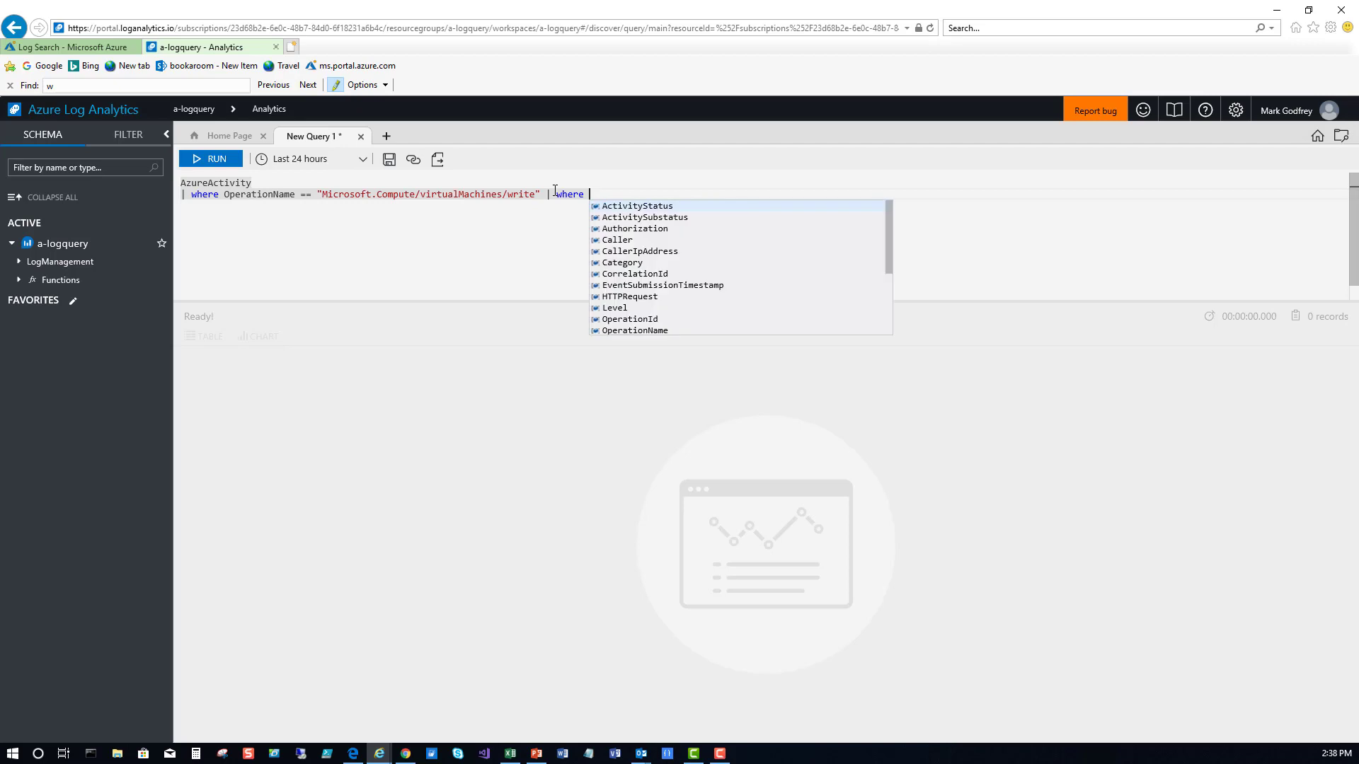
{"action": "type", "text": "Act"}
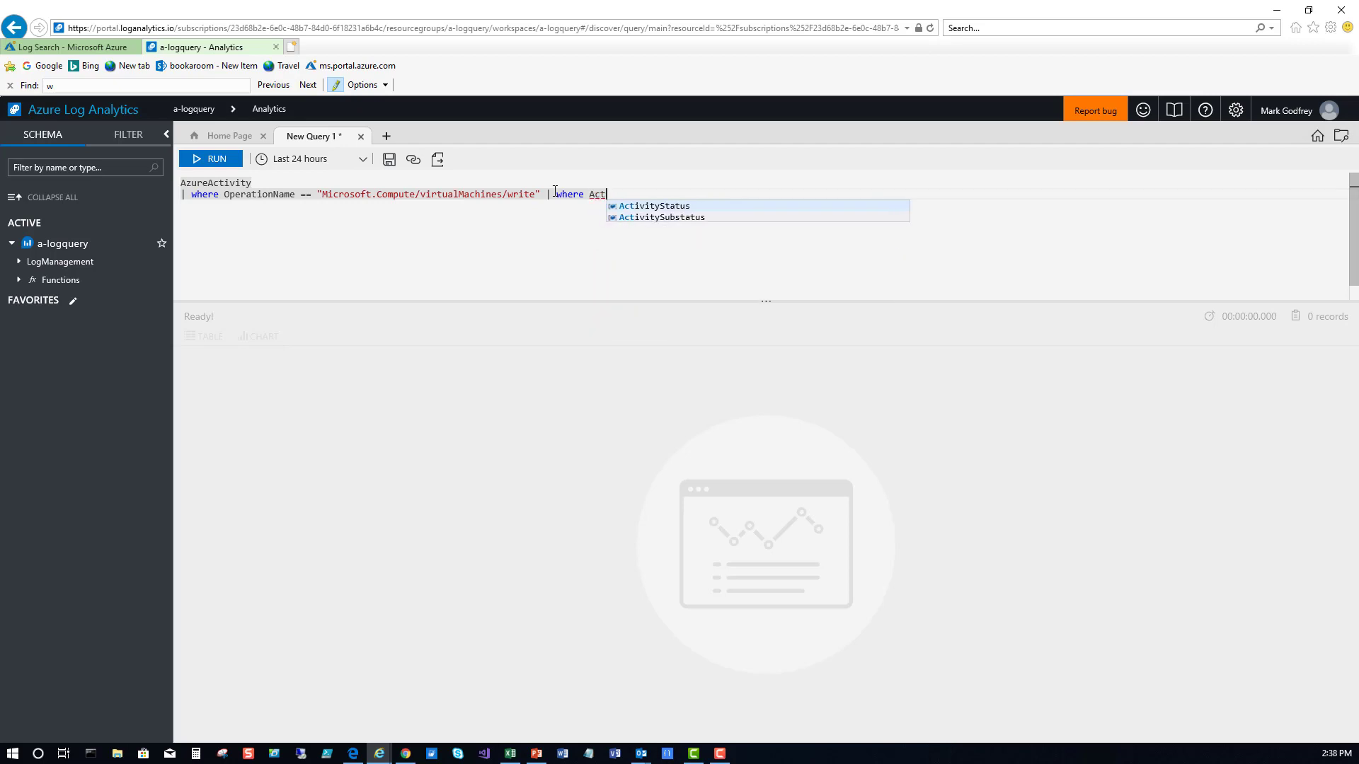
{"action": "key", "text": "Down"}
{"action": "key", "text": "Tab"}
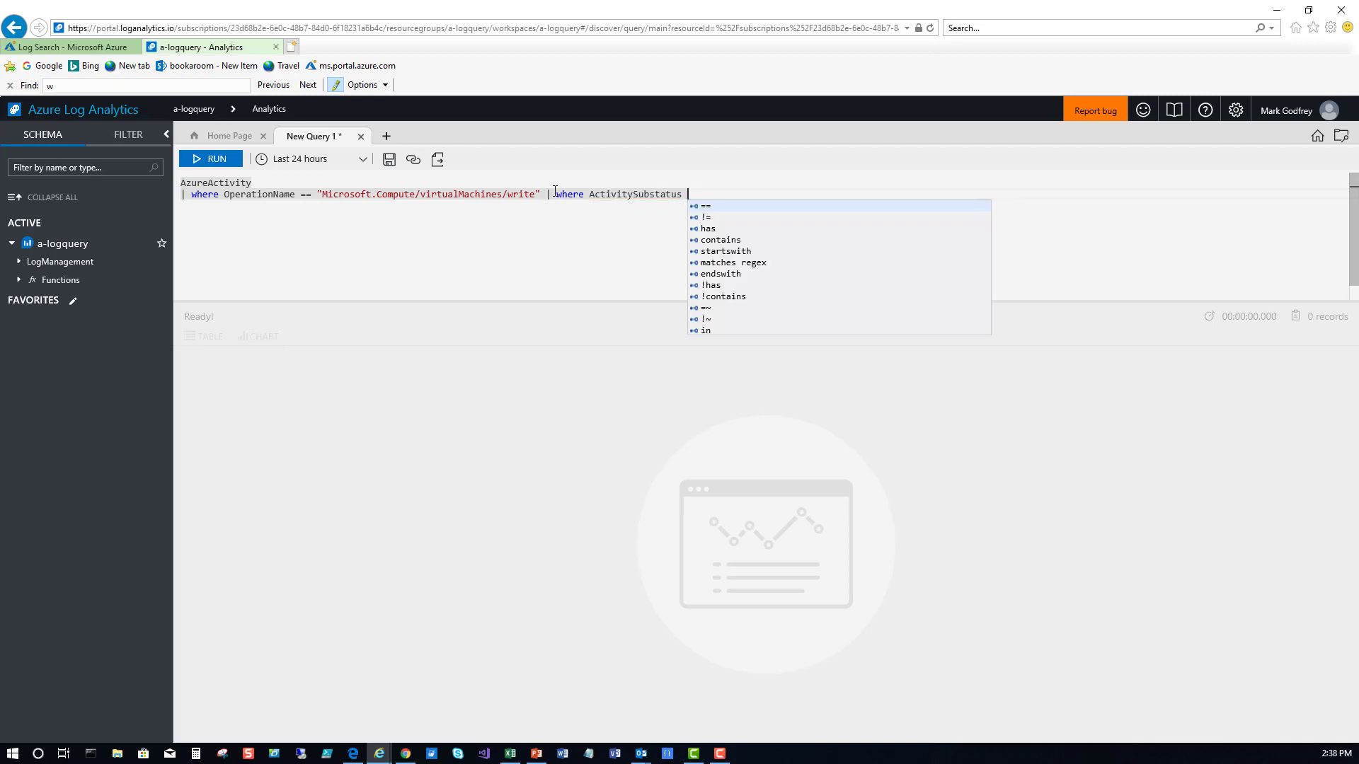
{"action": "type", "text": "== \""}
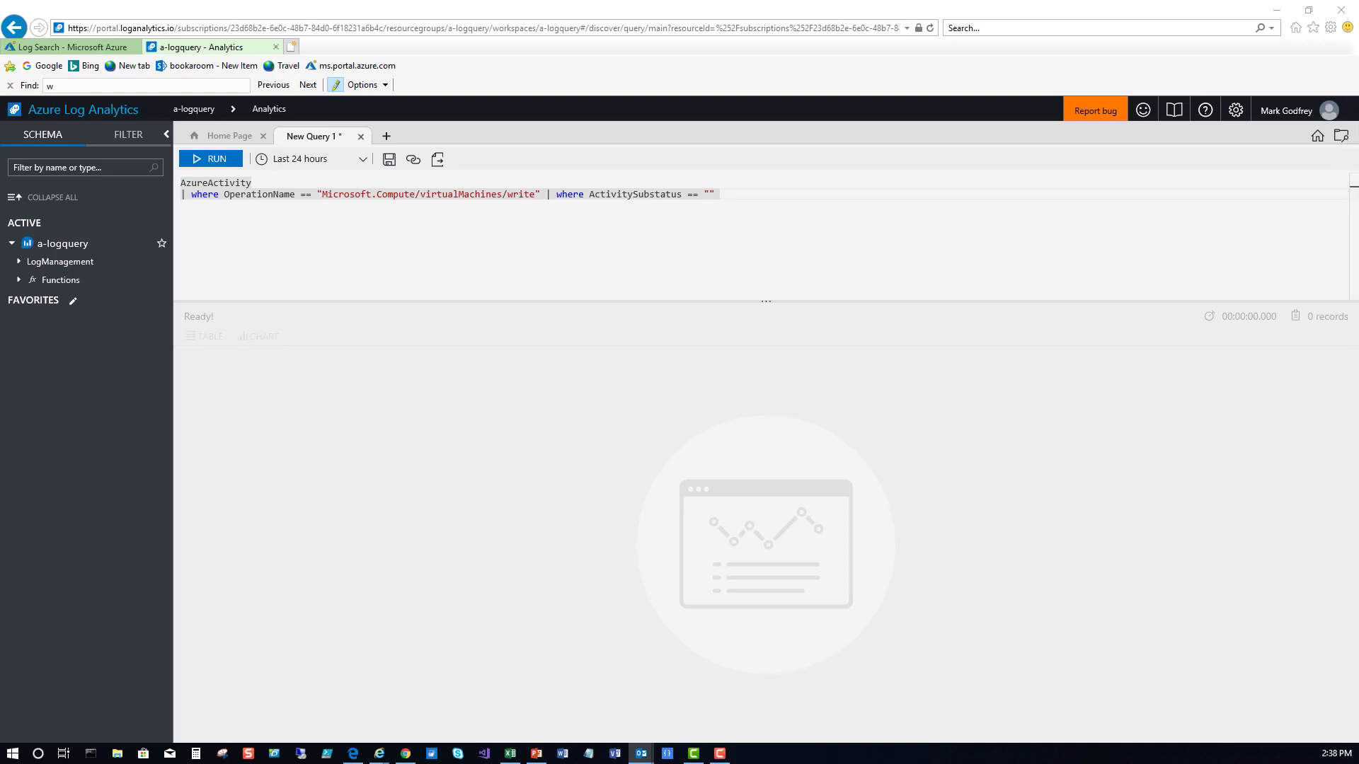
{"action": "left_click", "coordinate": [709, 193]}
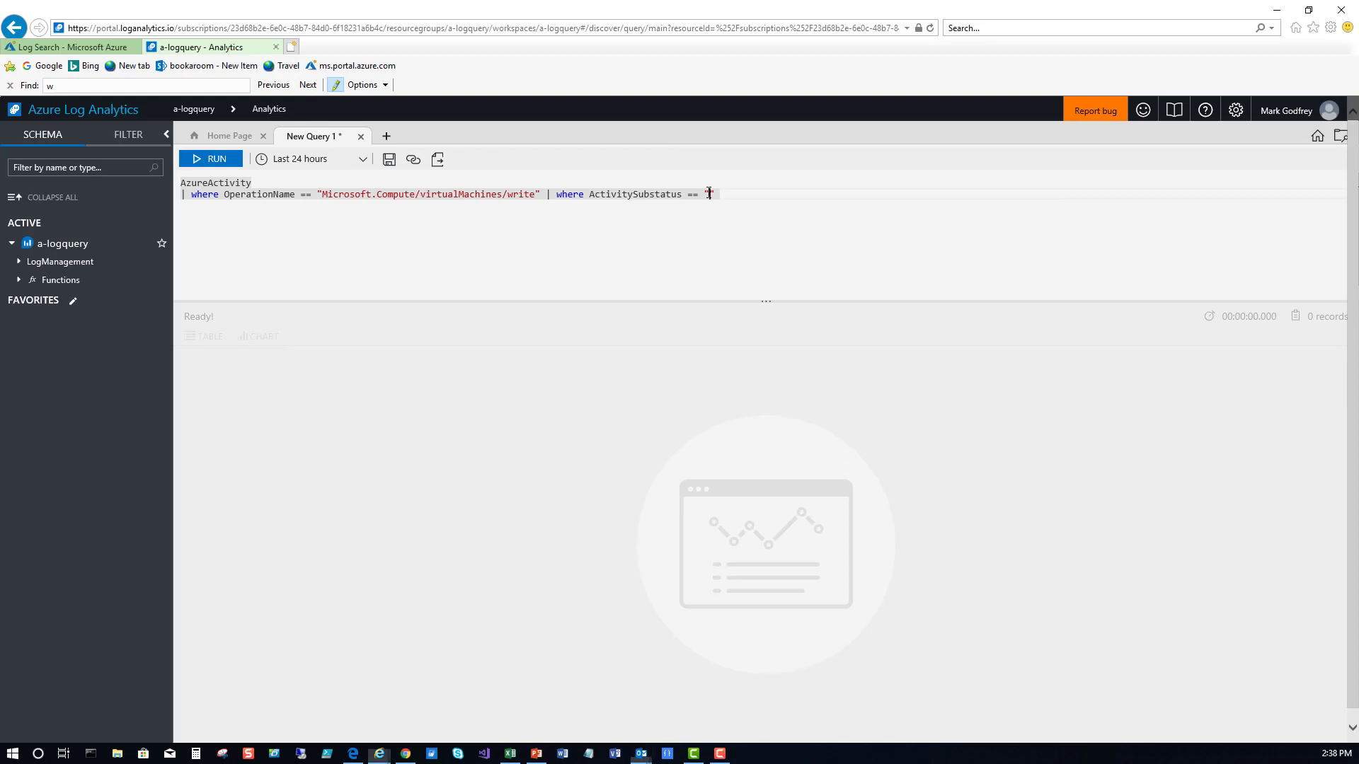
{"action": "type", "text": "Created (HTTP Status Code: 201"}
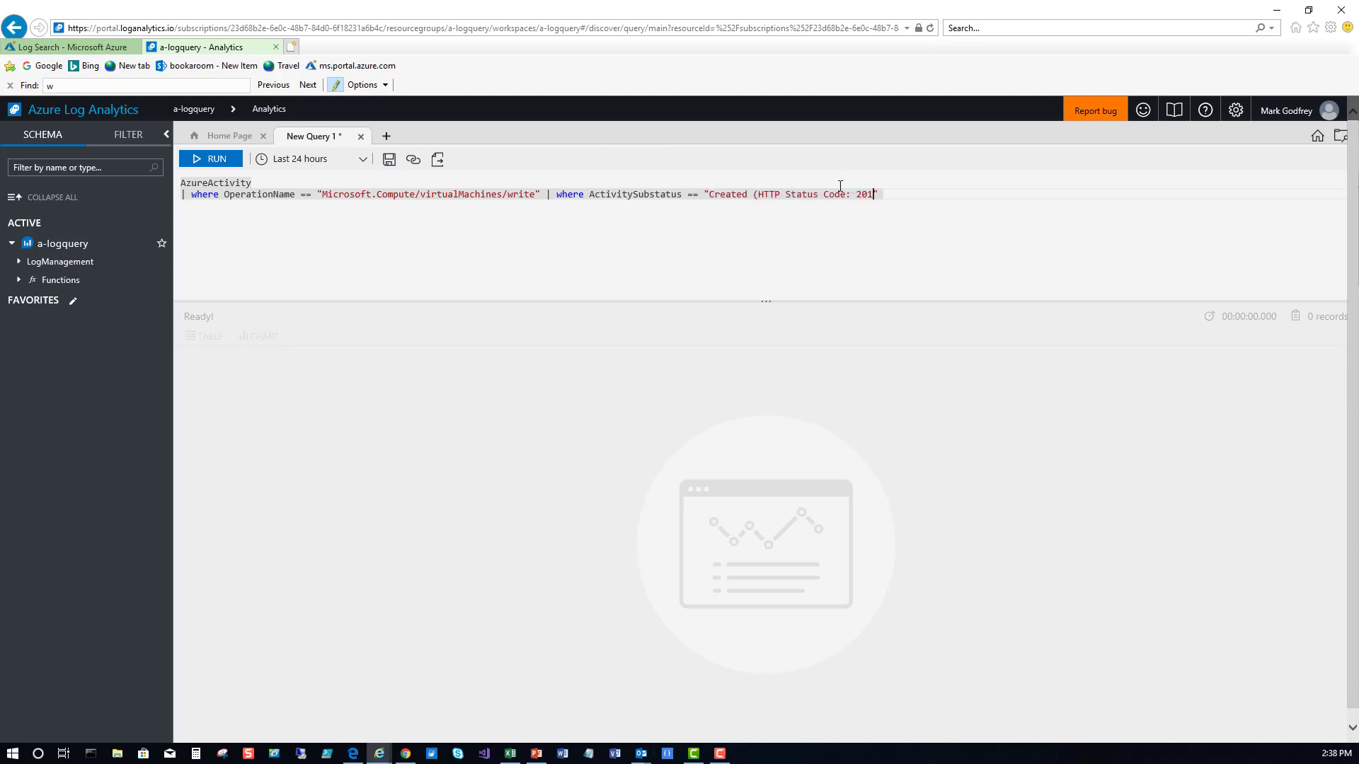
{"action": "type", "text": ")"}
Append a summarize count() by clause to the query, removing the extra "by" before count()
{"action": "left_click", "coordinate": [934, 196]}
{"action": "type", "text": "|su"}
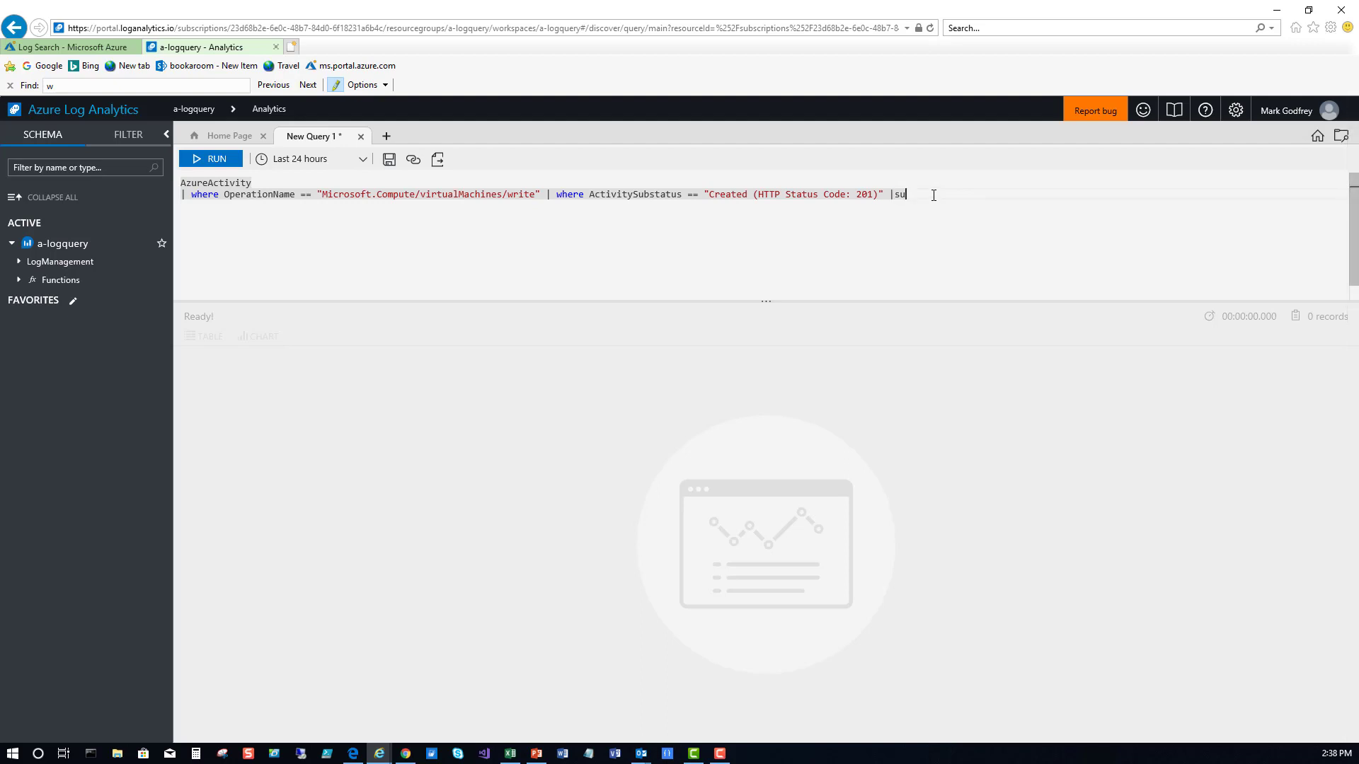
{"action": "type", "text": "mmarize by cou"}
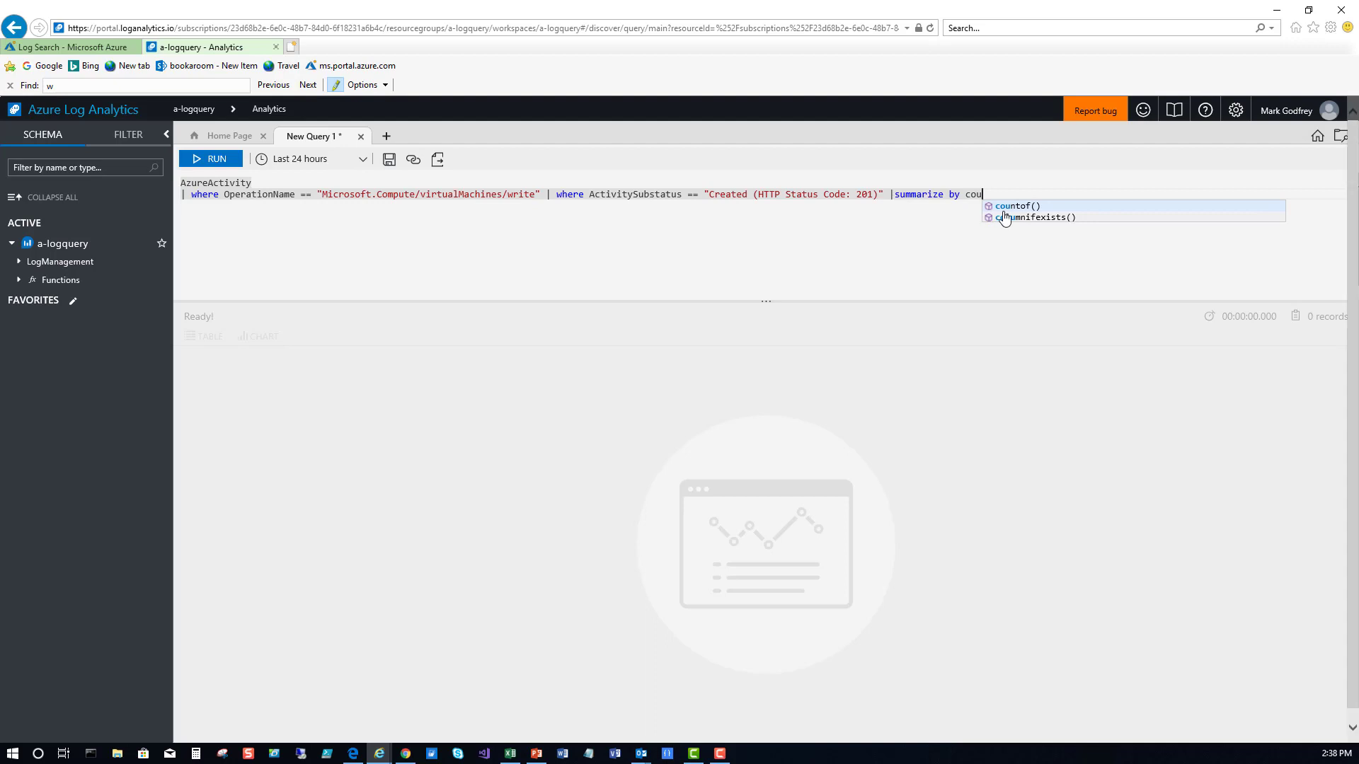
{"action": "type", "text": "nt"}
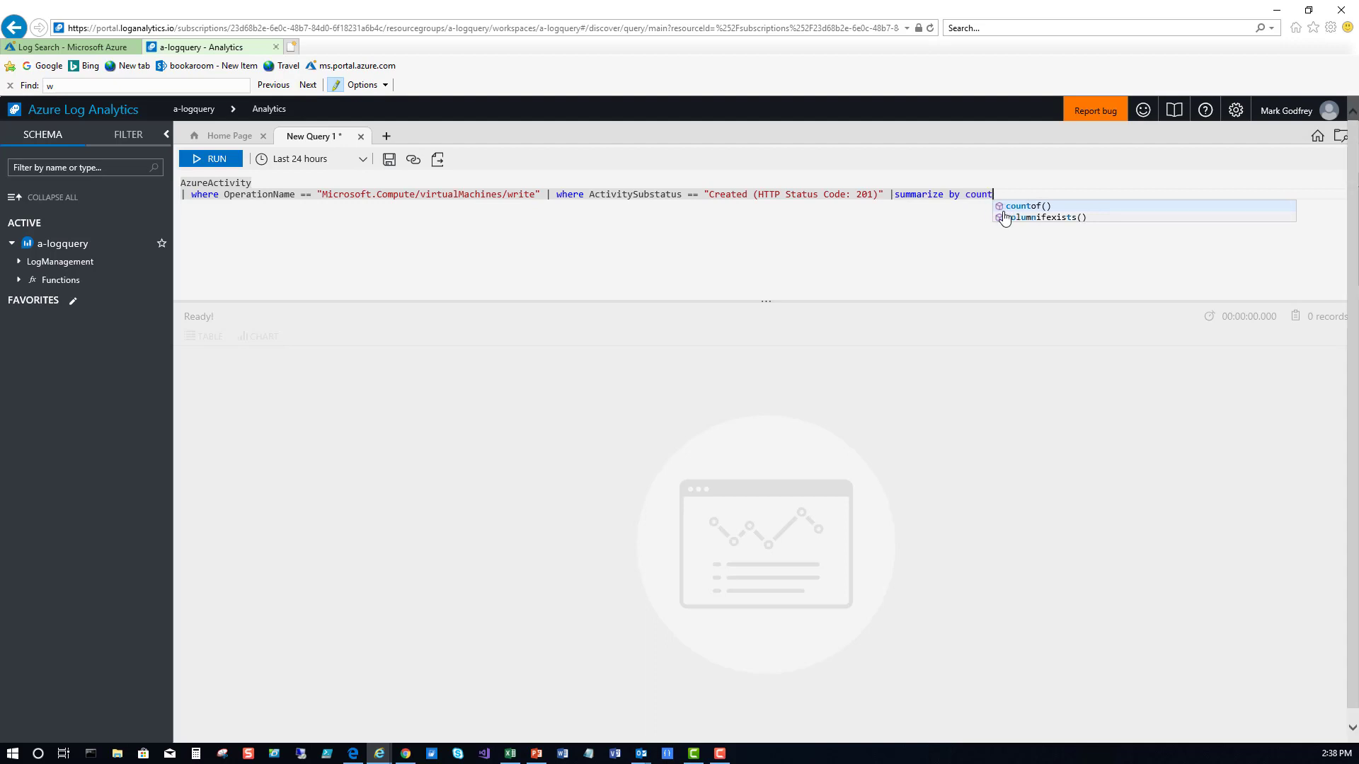
{"action": "type", "text": "()"}
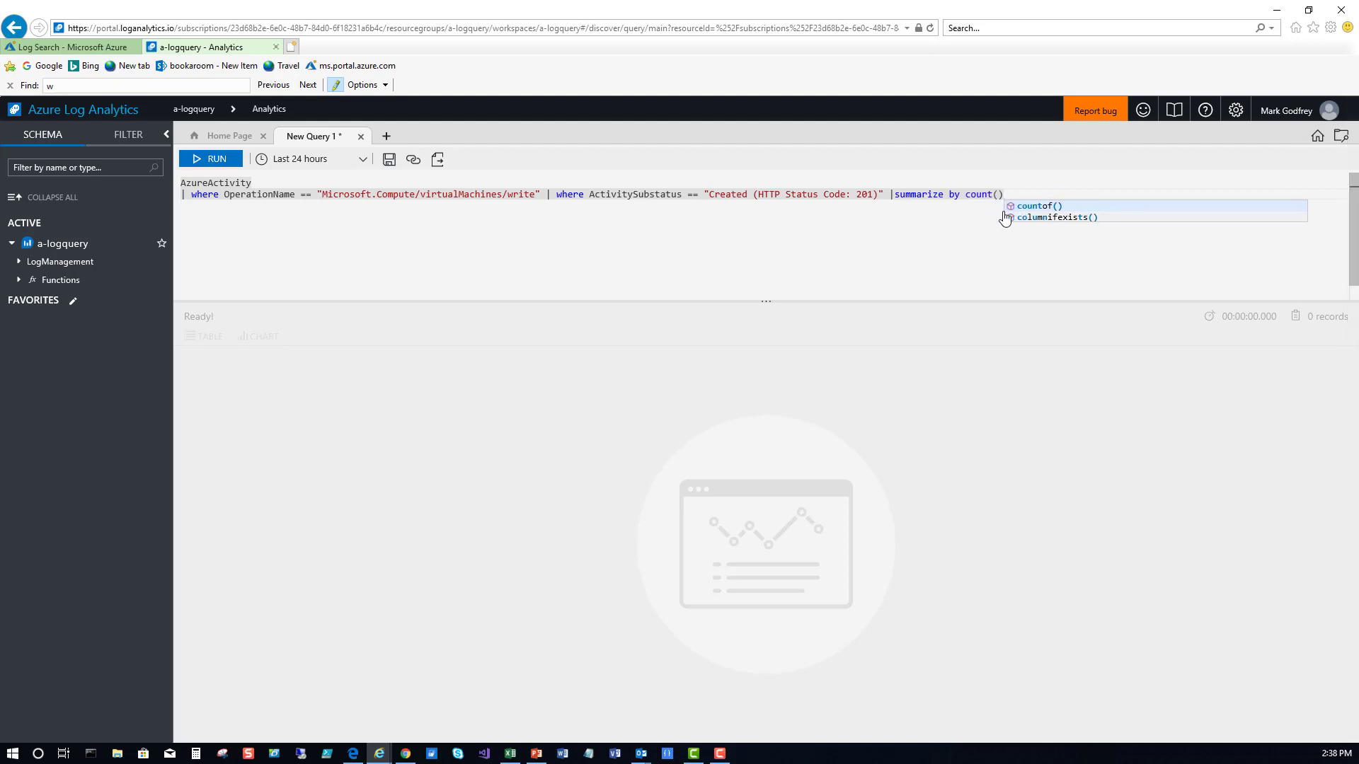
{"action": "type", "text": " by"}
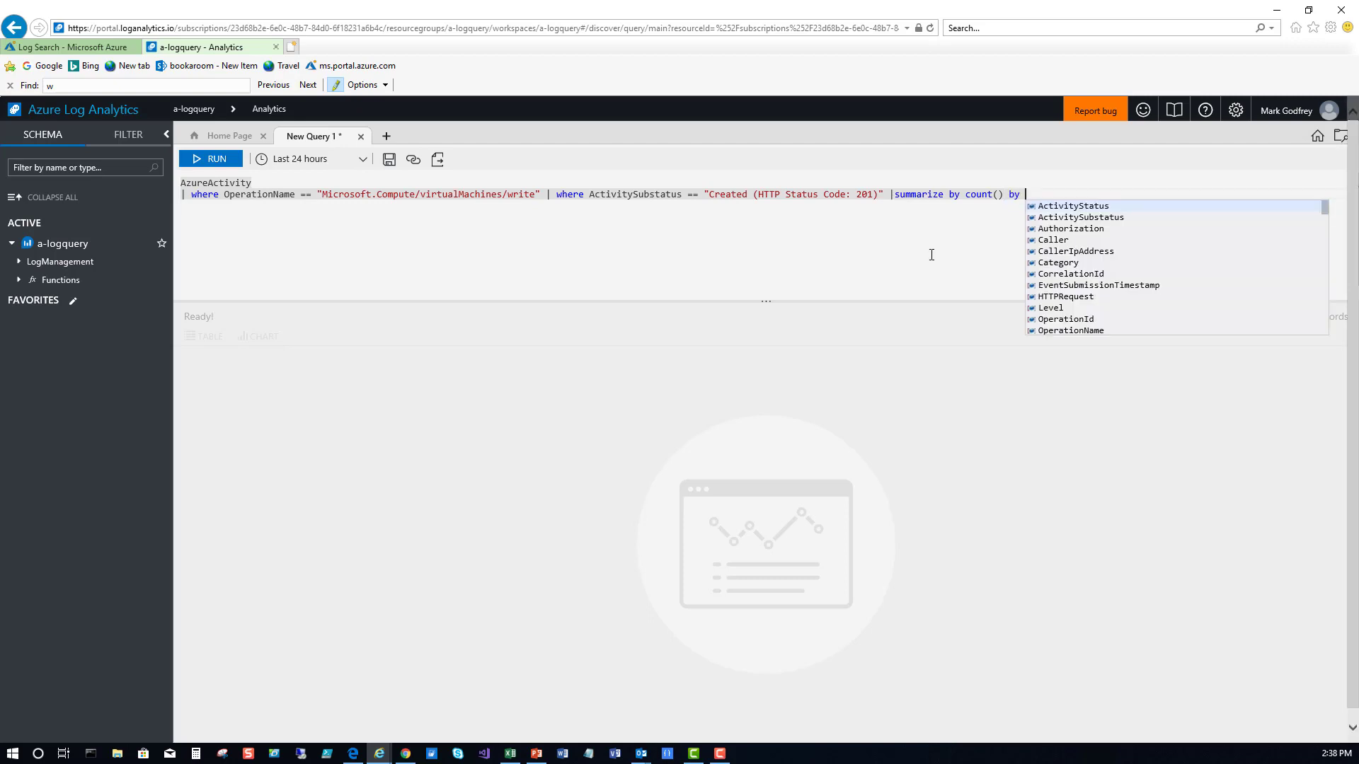
{"action": "left_click", "coordinate": [963, 195]}
{"action": "key", "text": "BackSpace"}
{"action": "key", "text": "BackSpace"}
{"action": "key", "text": "BackSpace"}
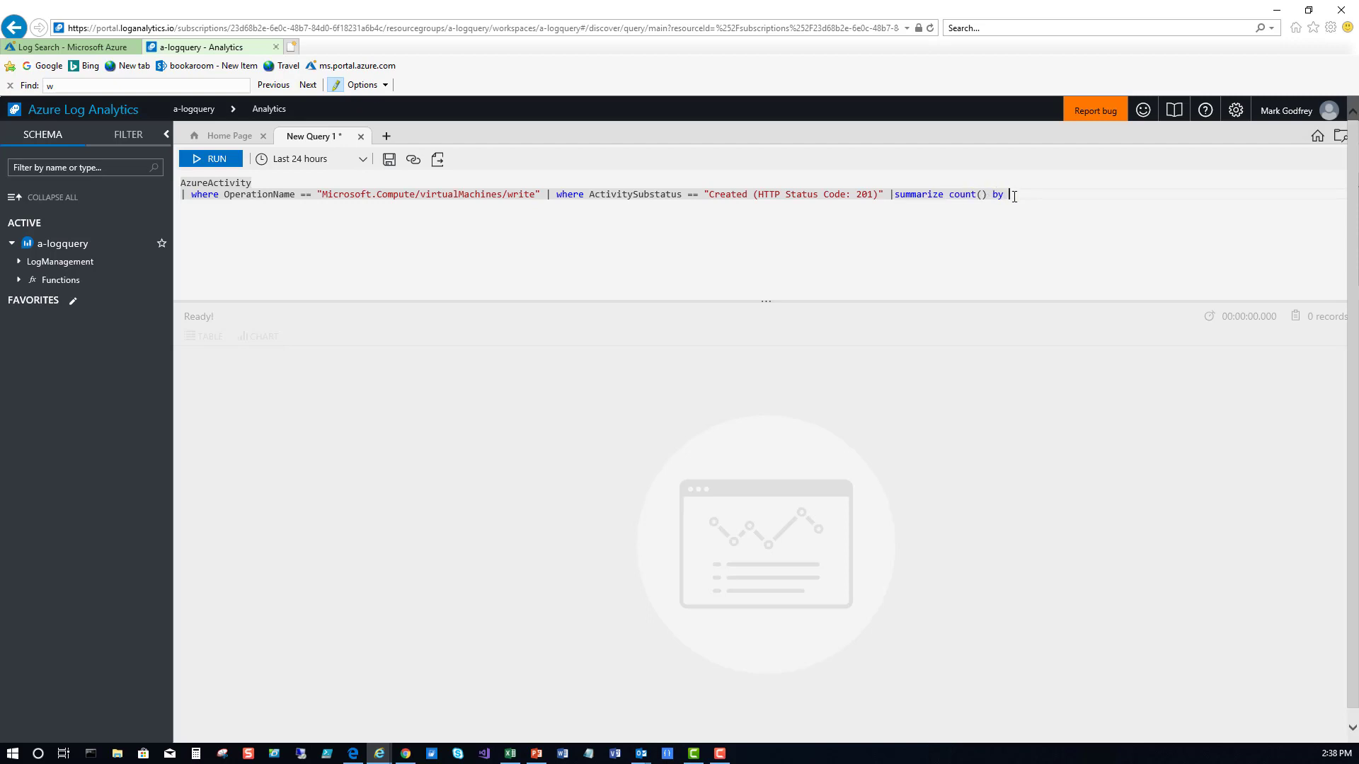
Group the summarized count by Resource, ResourceGroup, TimeGenerated and SubscriptionId
{"action": "type", "text": "Reso"}
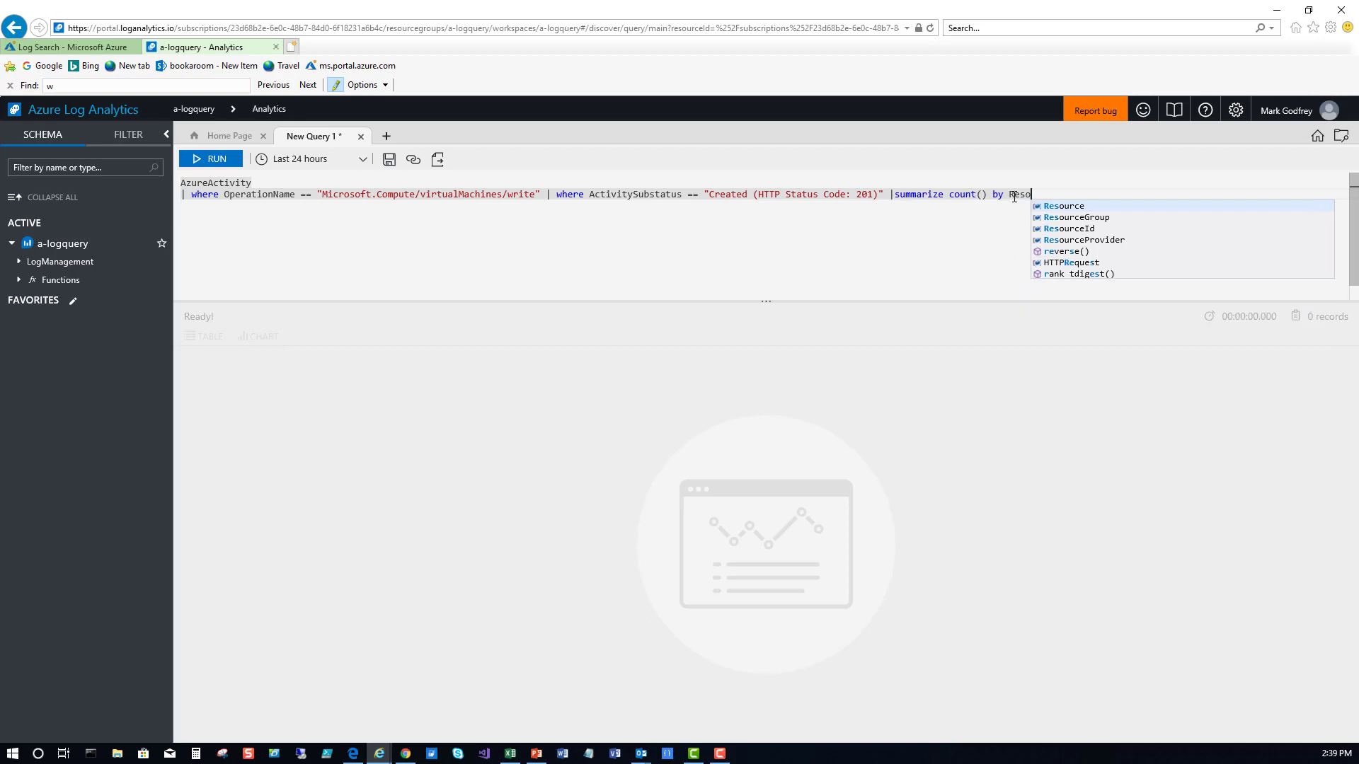
{"action": "type", "text": "urce,"}
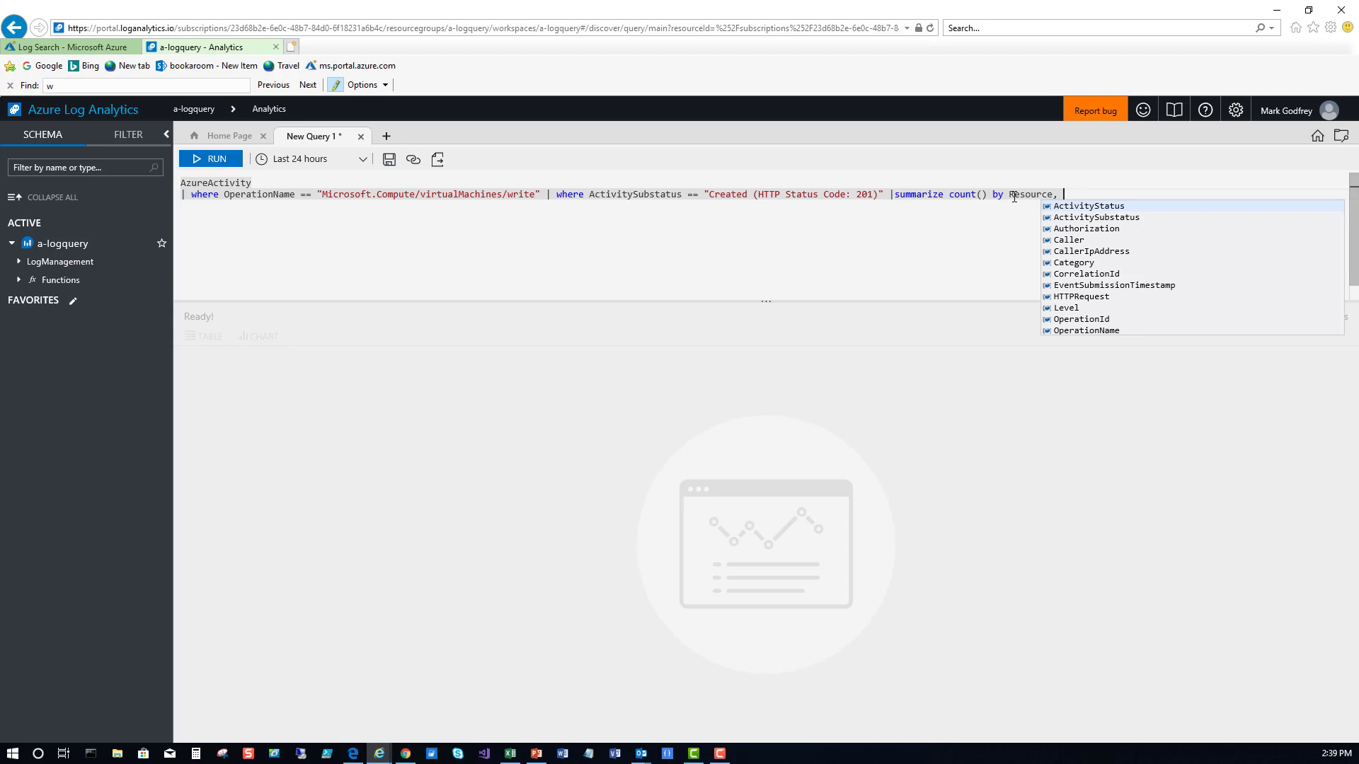
{"action": "type", "text": "Res"}
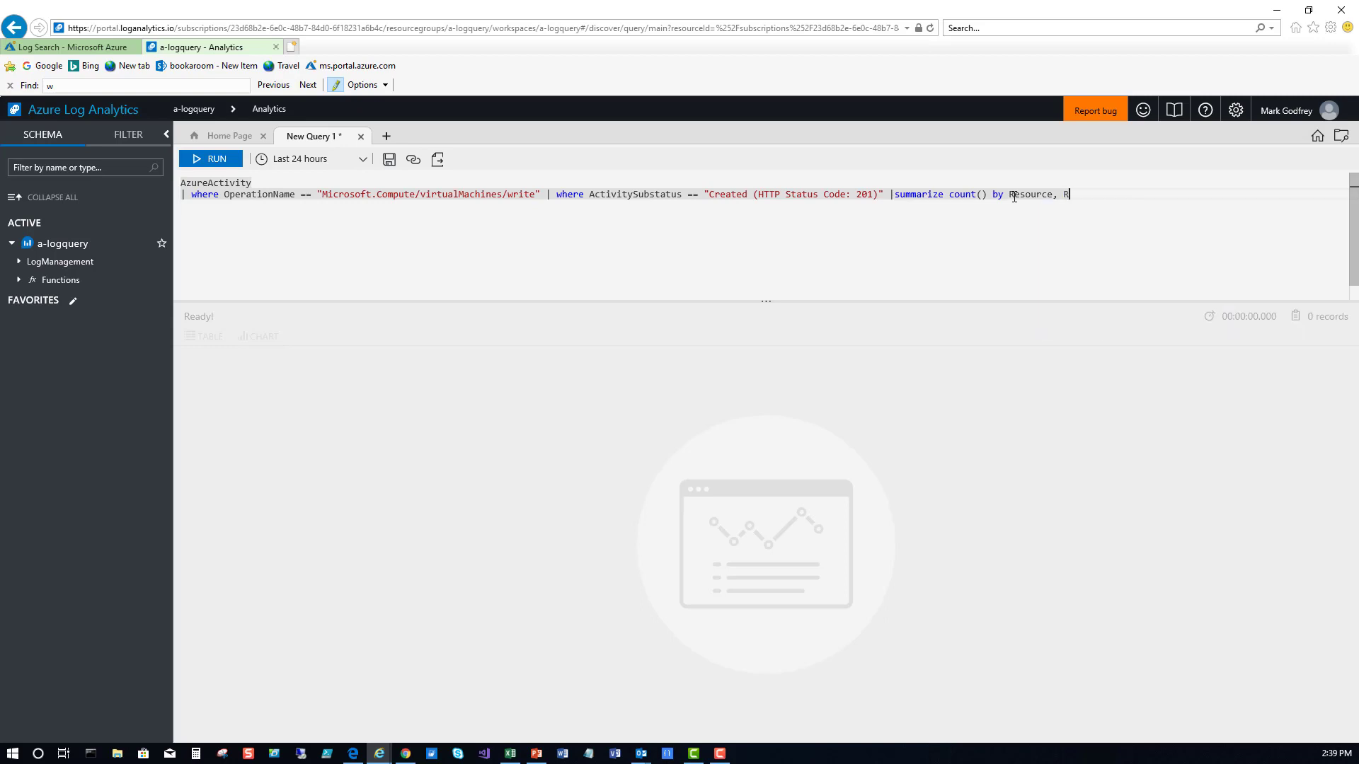
{"action": "type", "text": "ourceGr"}
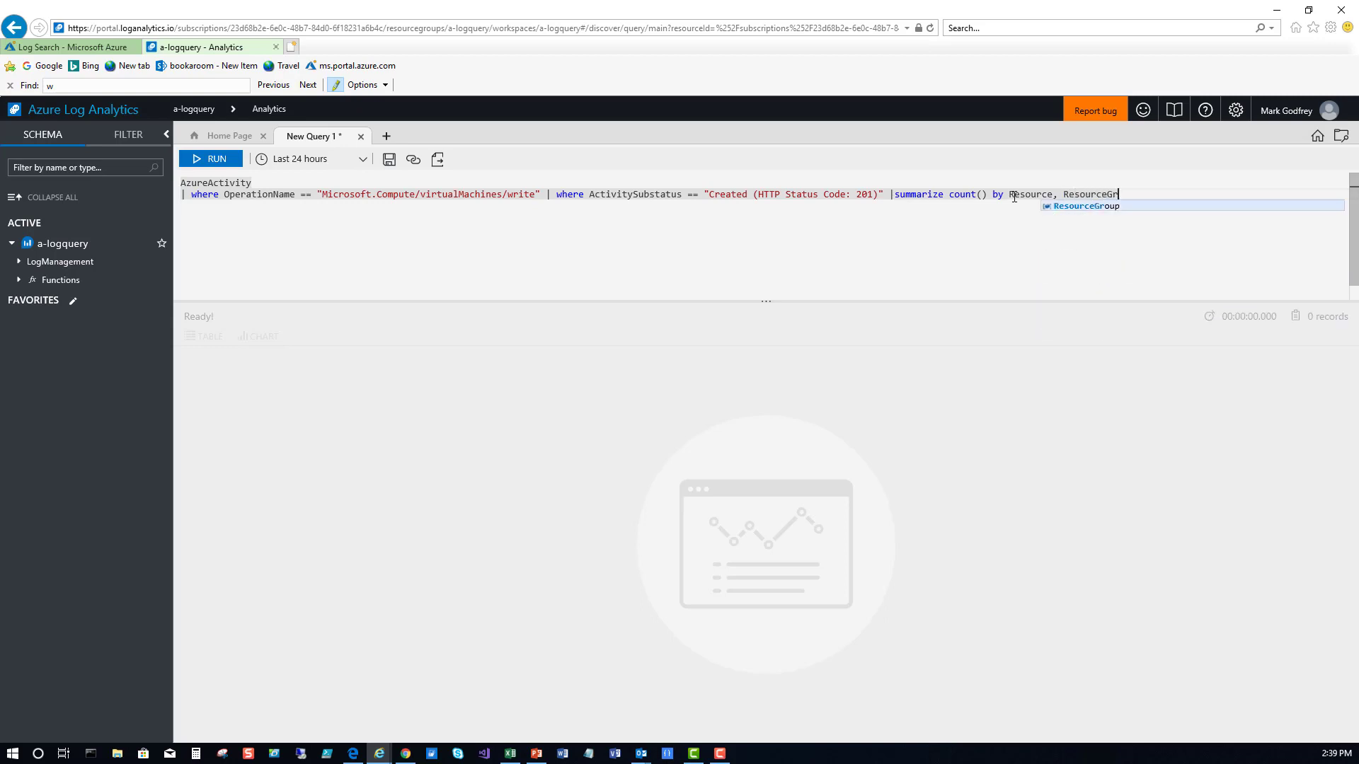
{"action": "type", "text": "oup, T"}
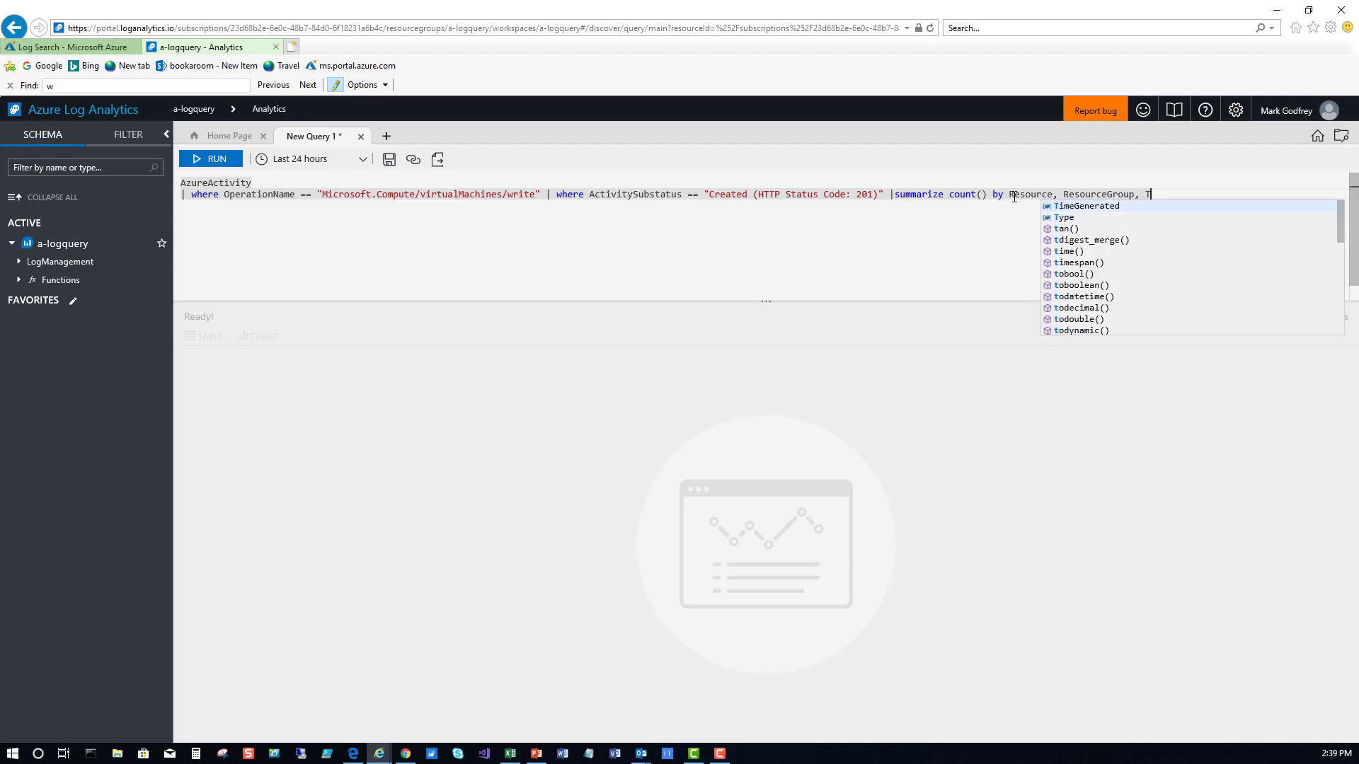
{"action": "type", "text": "imeGenerated,"}
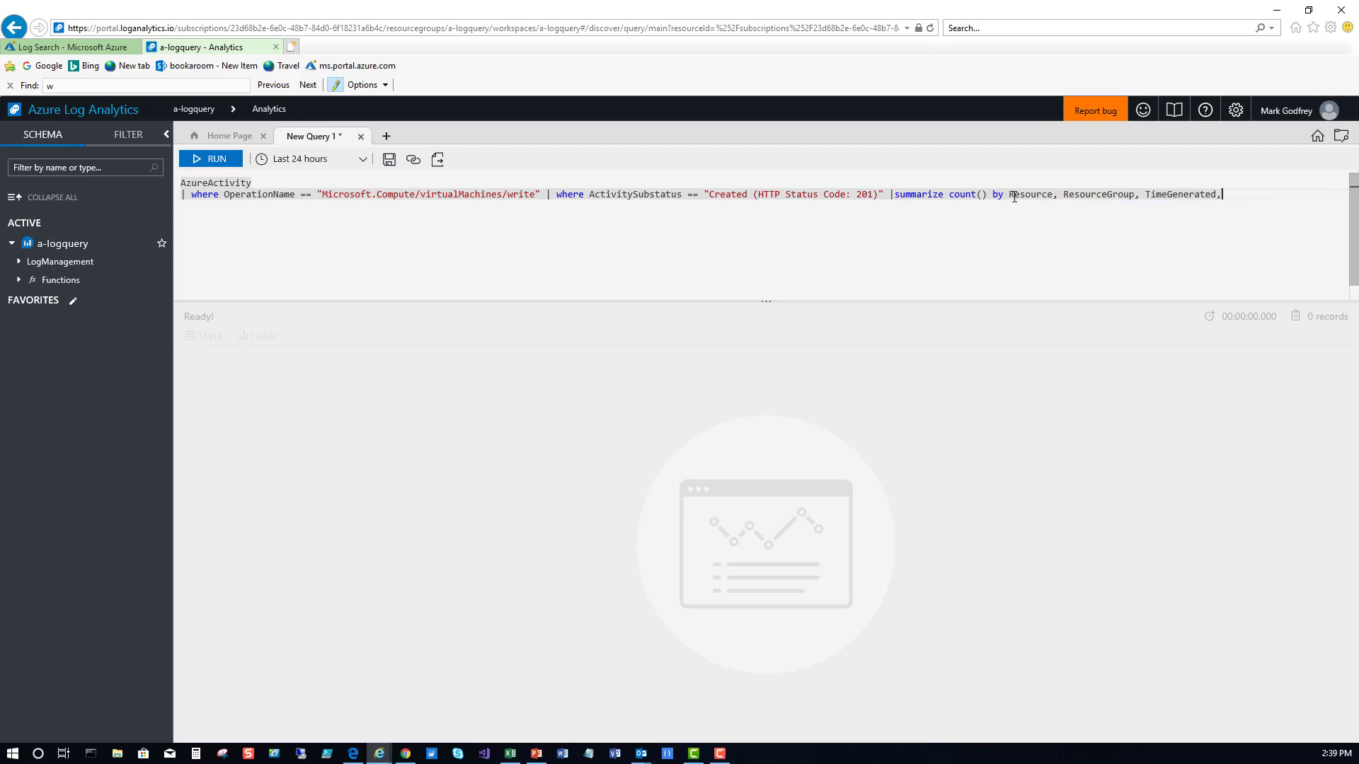
{"action": "type", "text": " Subs"}
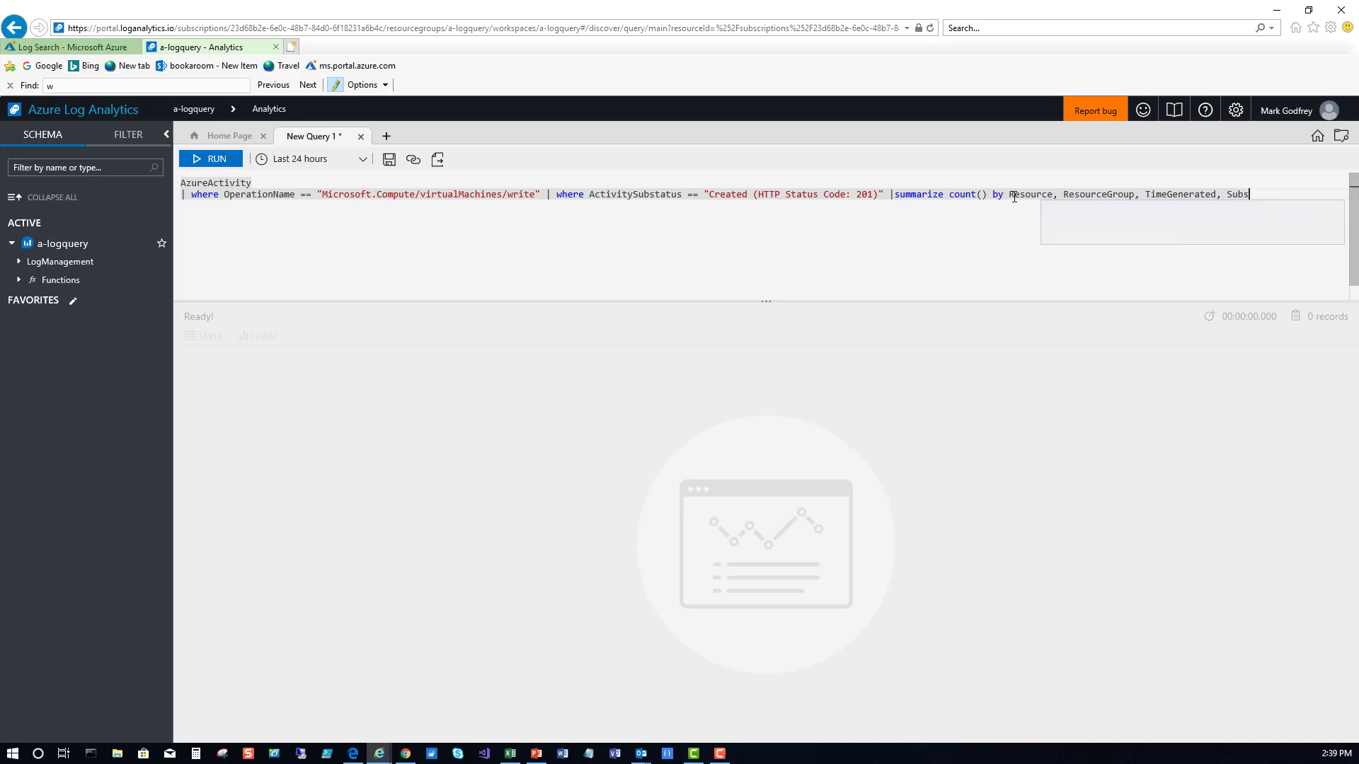
{"action": "key", "text": "Tab"}
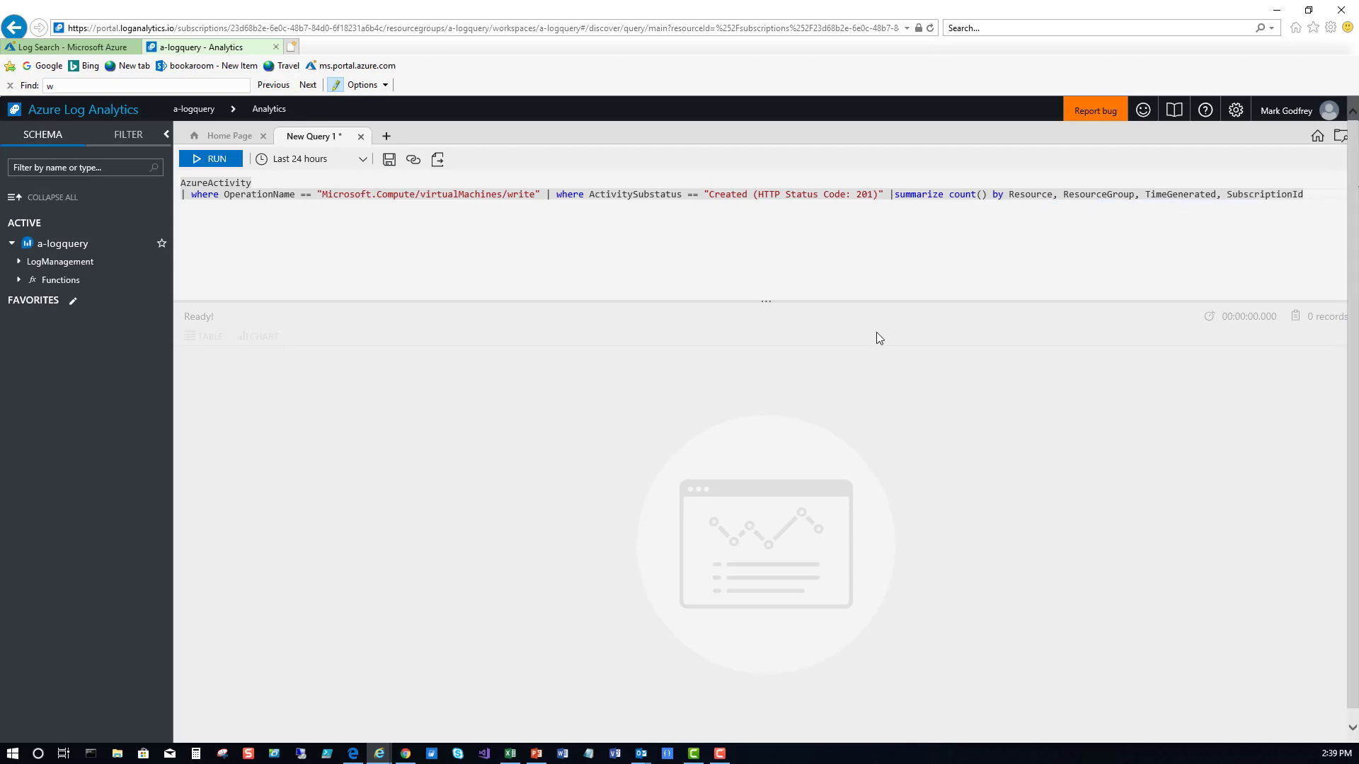
Run the query, widen its time range to Last 7 days, and run it again
{"action": "left_click", "coordinate": [216, 161]}
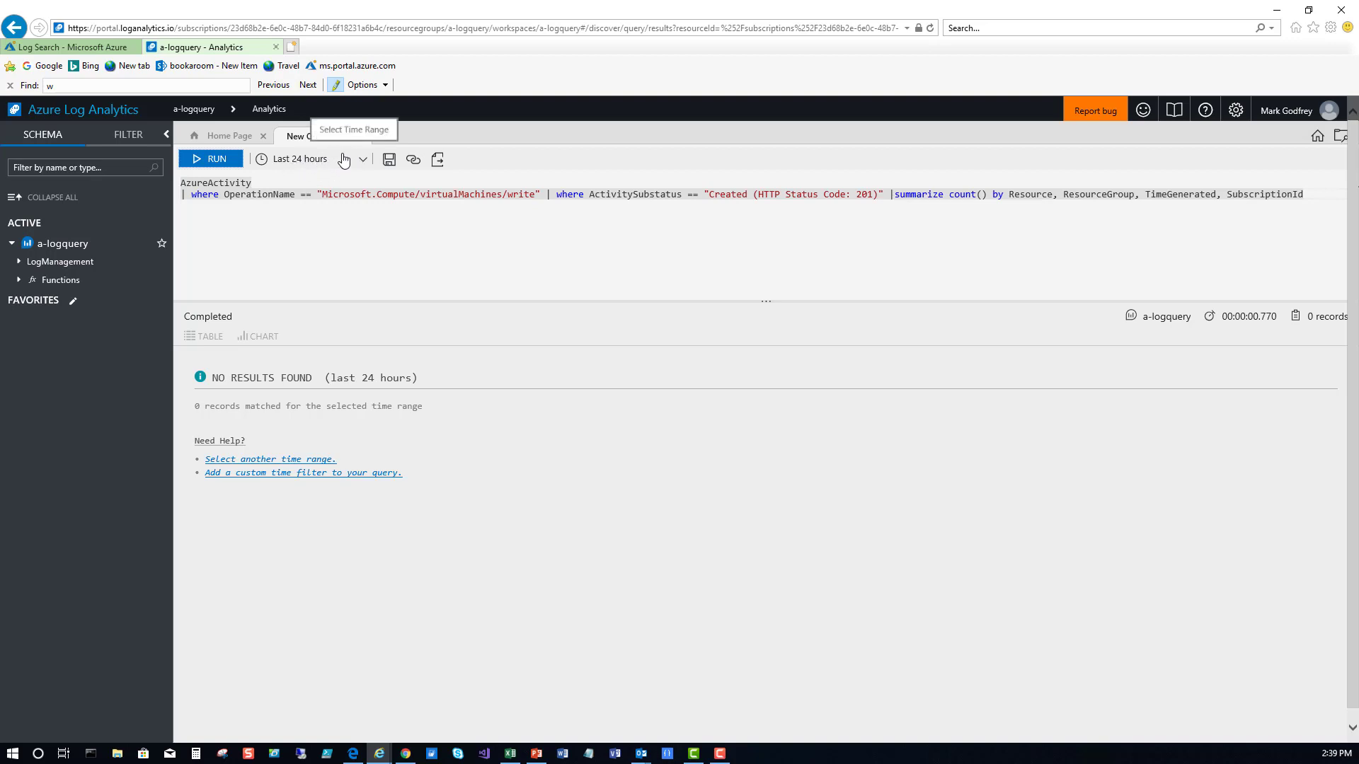
{"action": "left_click", "coordinate": [365, 161]}
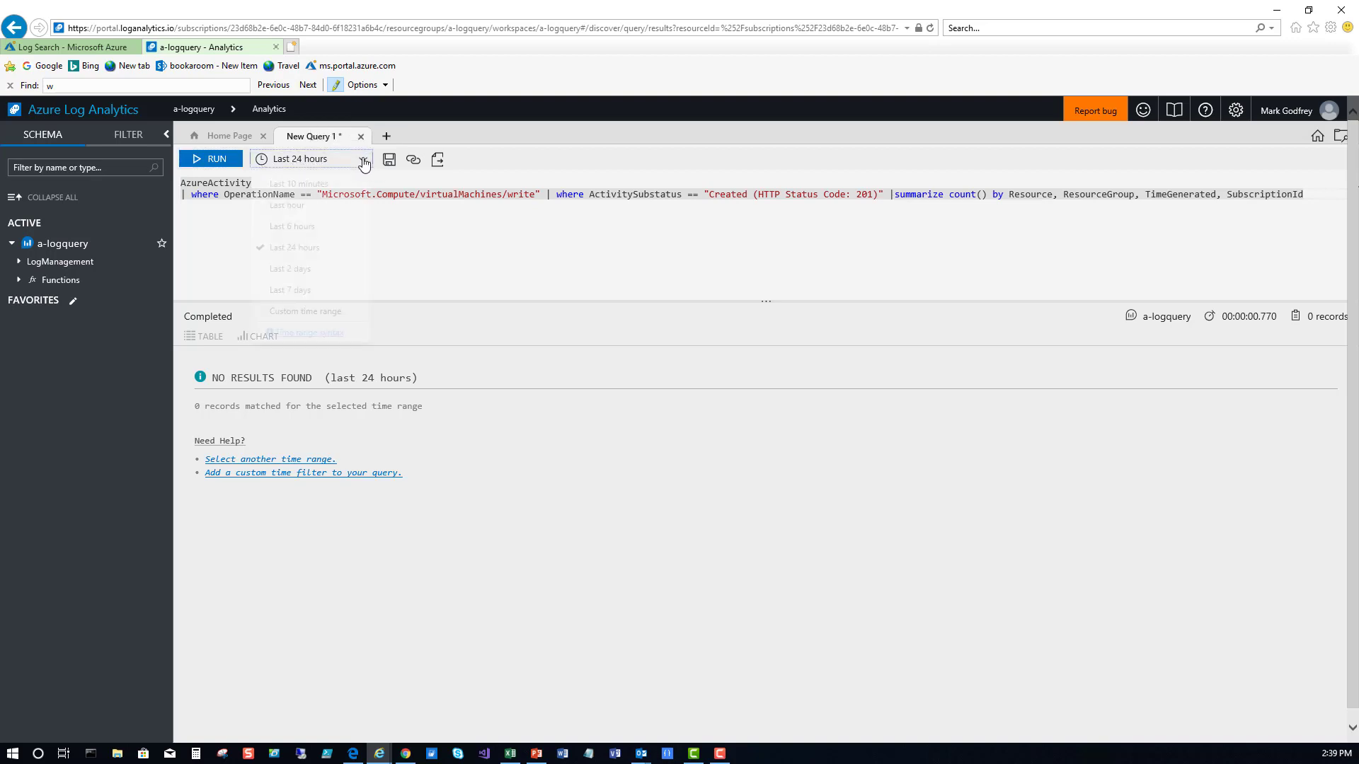
{"action": "left_click", "coordinate": [298, 290]}
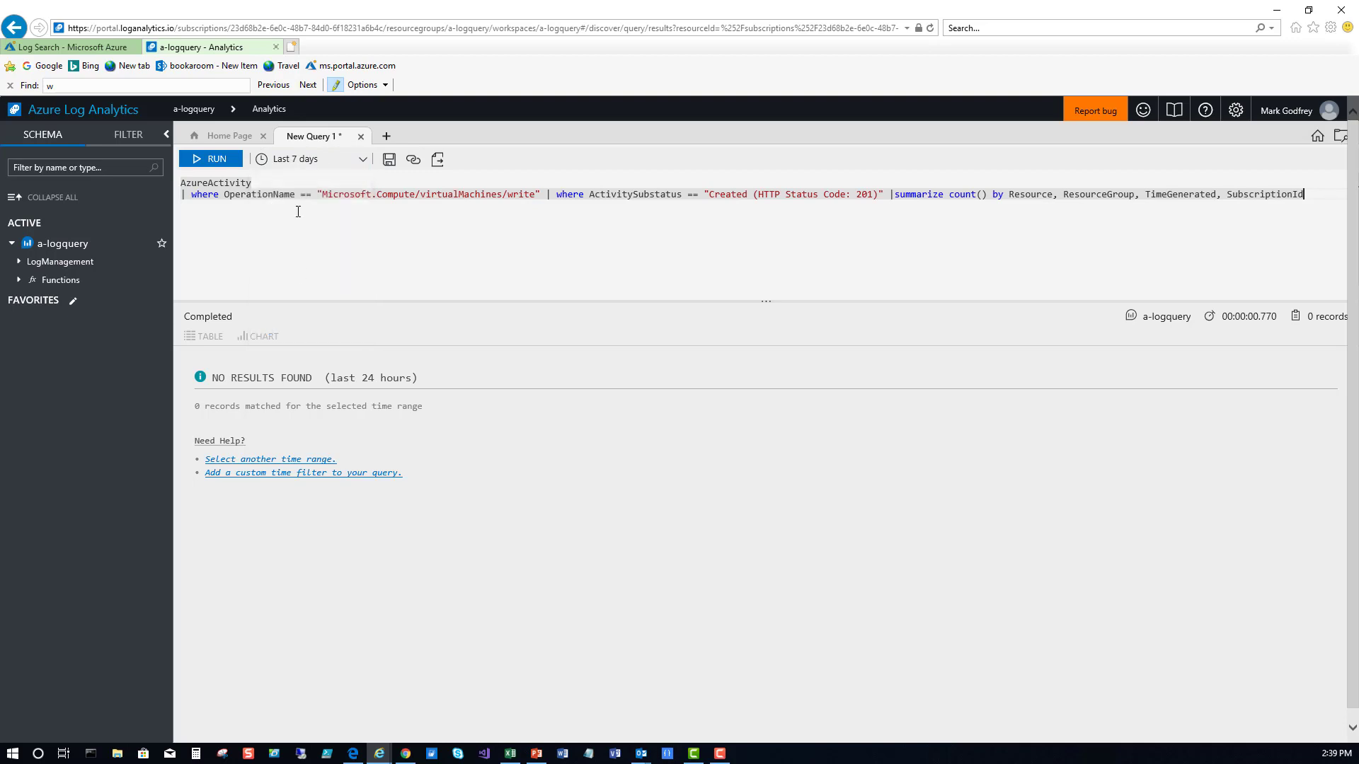
{"action": "left_click", "coordinate": [228, 163]}
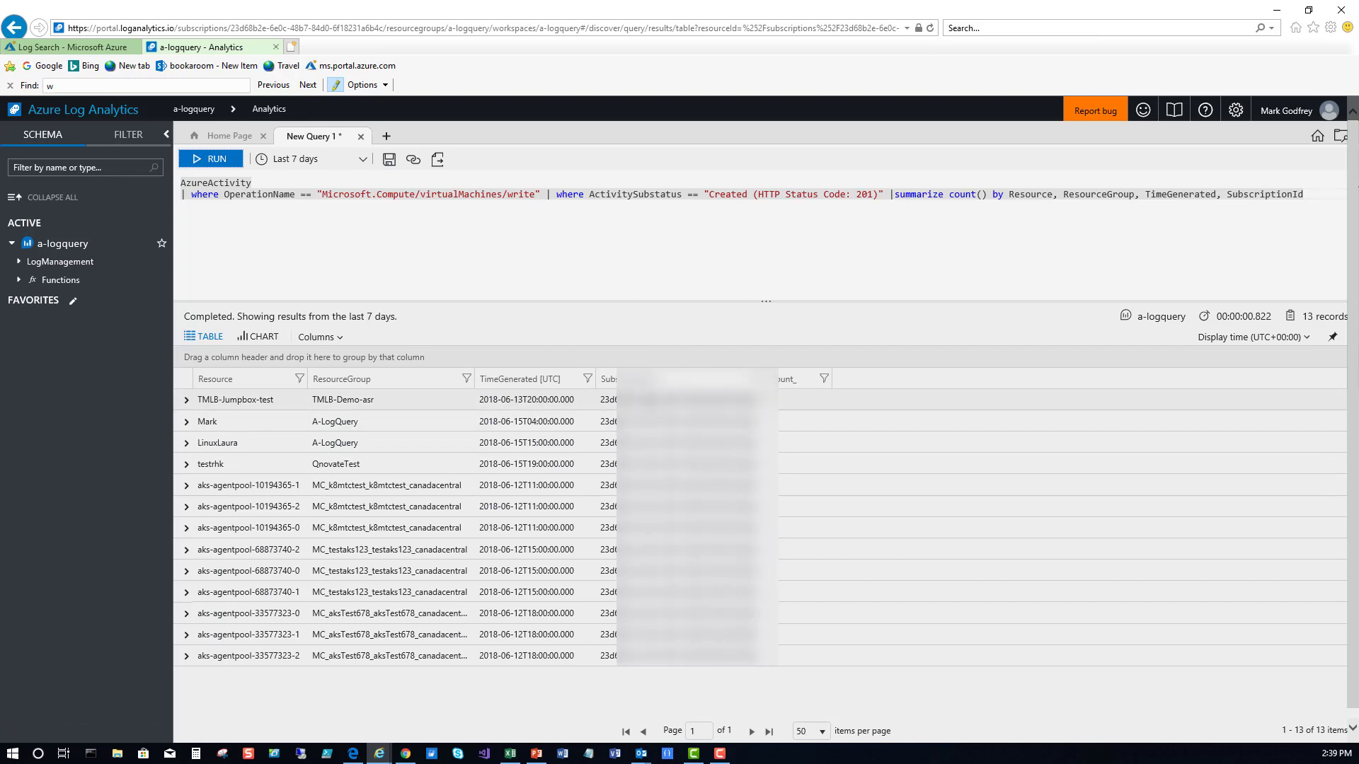
Display the query results as a pie chart split by TimeGenerated
{"action": "left_click", "coordinate": [256, 337]}
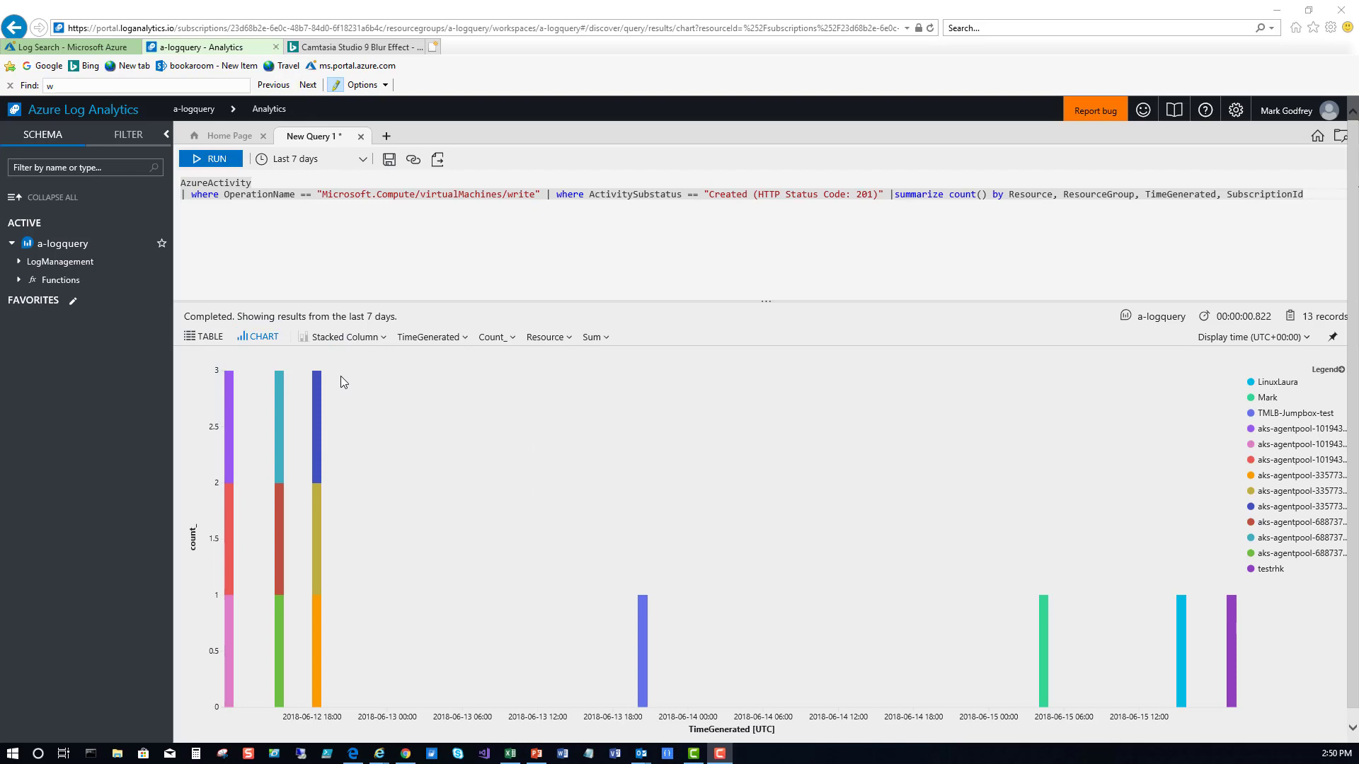
{"action": "left_click", "coordinate": [344, 339]}
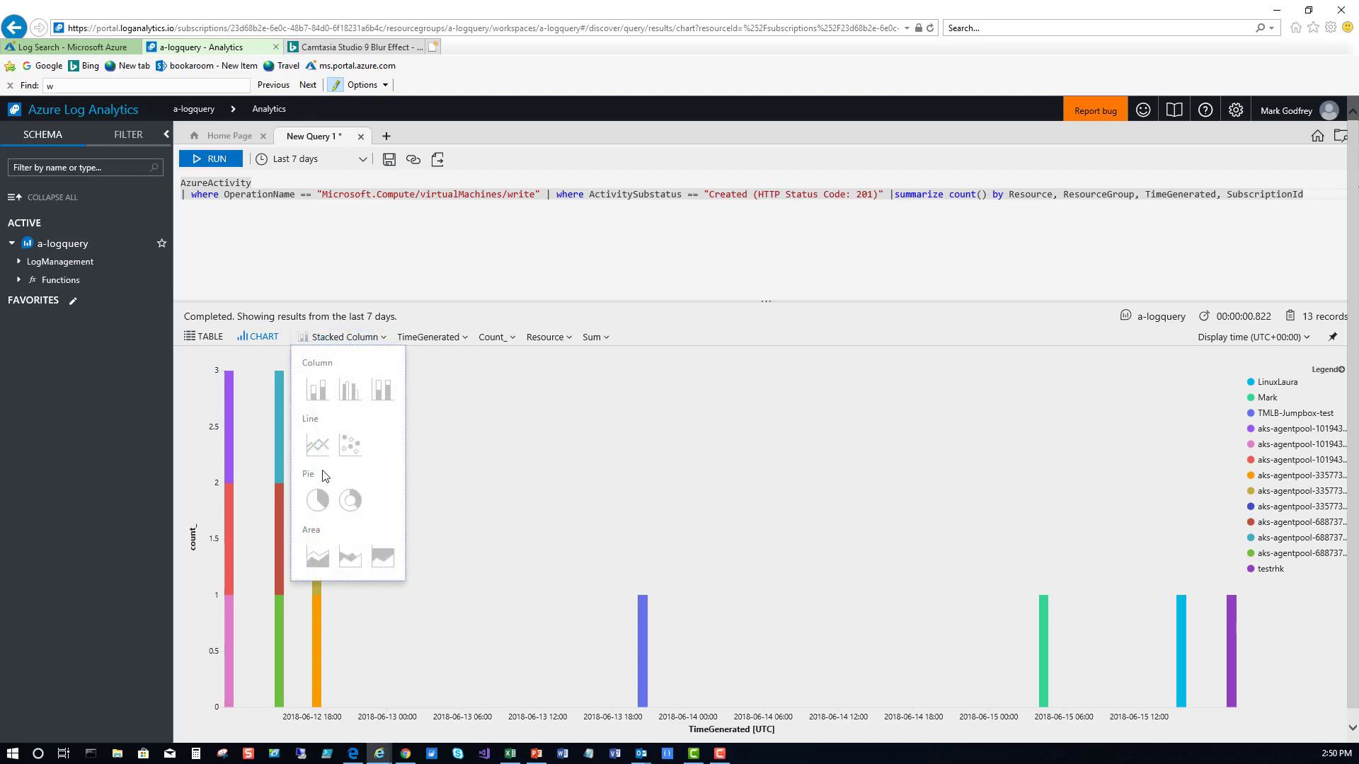
{"action": "left_click", "coordinate": [318, 501]}
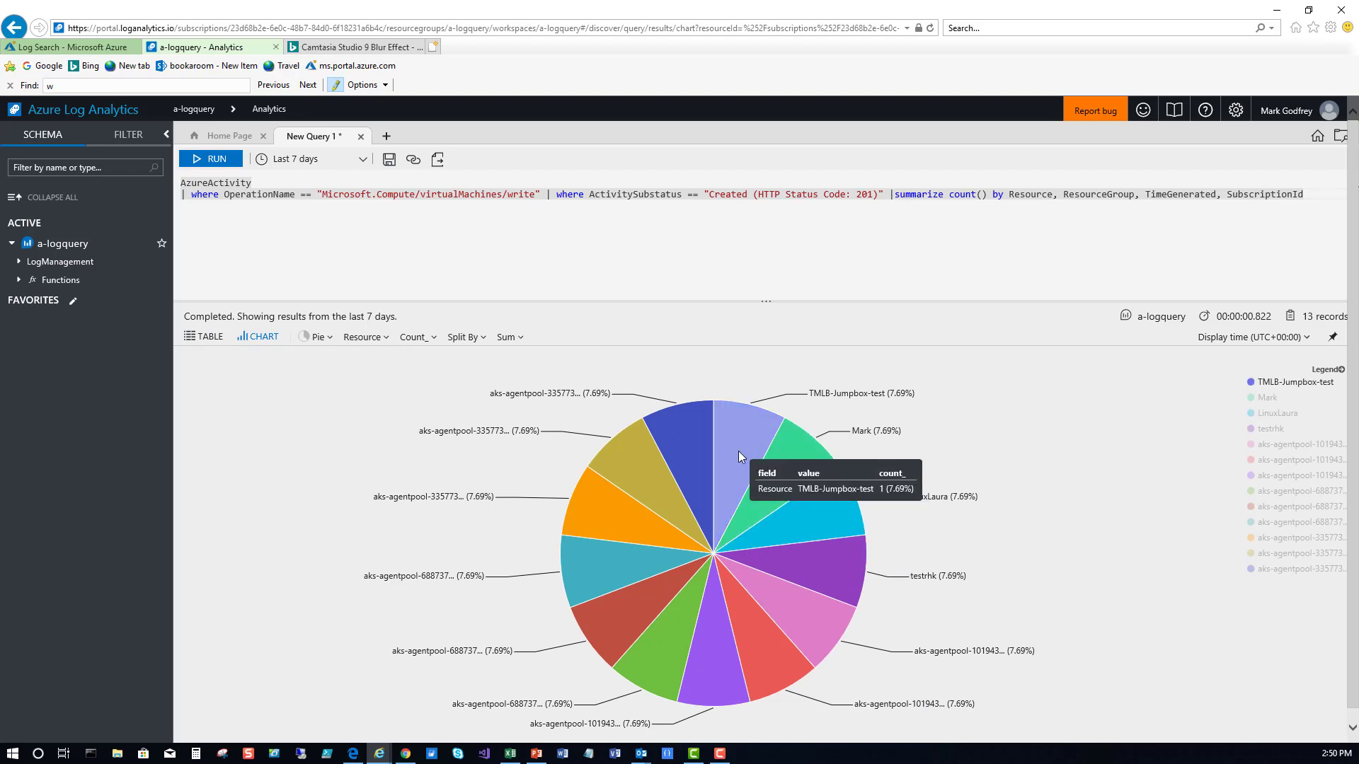
{"action": "left_click", "coordinate": [472, 340]}
{"action": "left_click", "coordinate": [469, 379]}
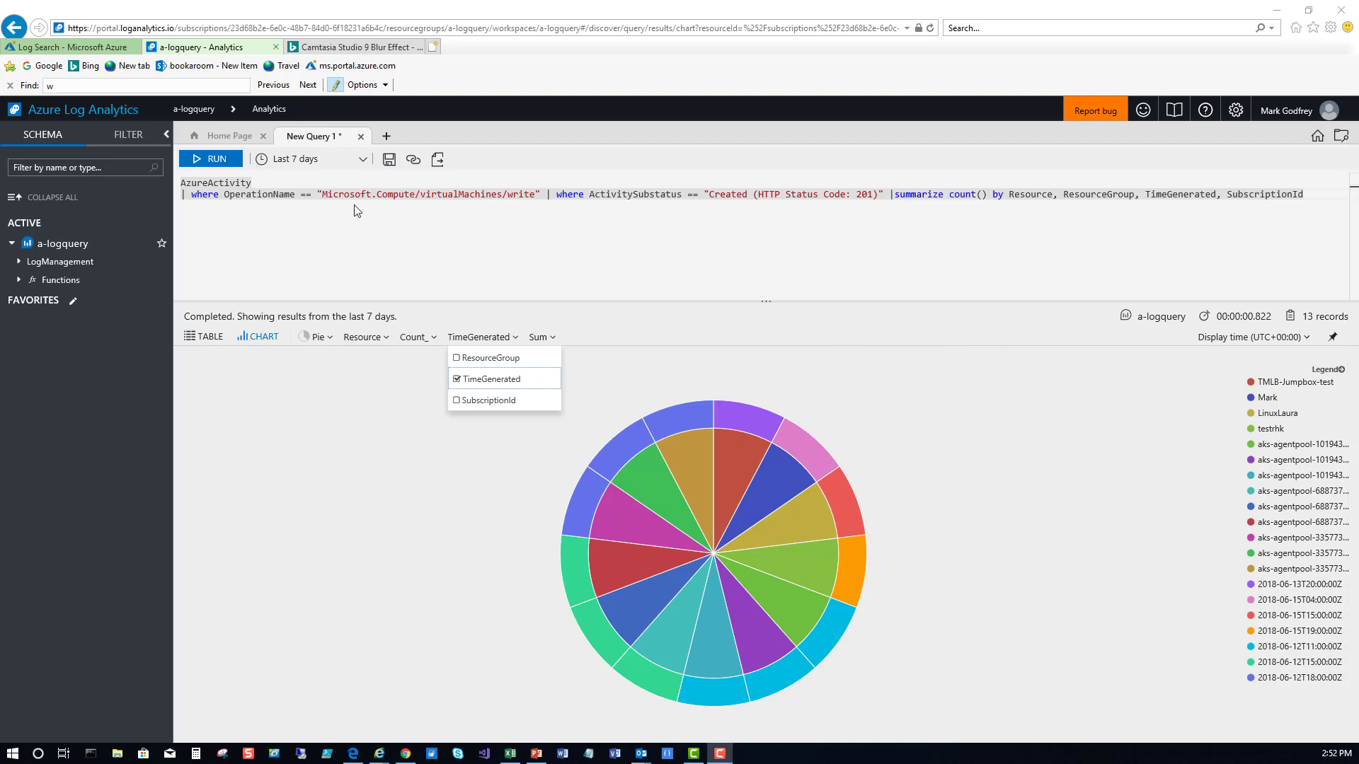
Save the query under the name QH-NVMAlert in the Audit category
{"action": "left_click", "coordinate": [390, 160]}
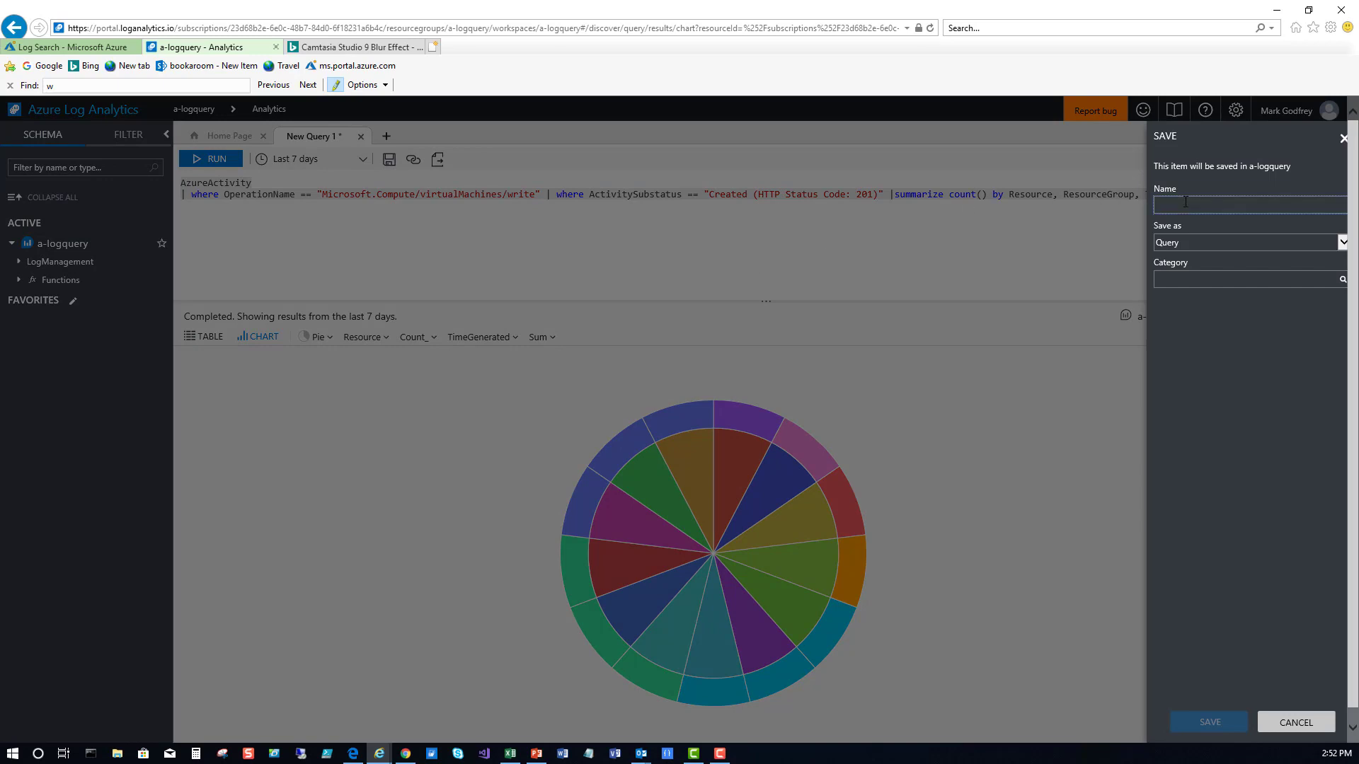
{"action": "type", "text": "QH-"}
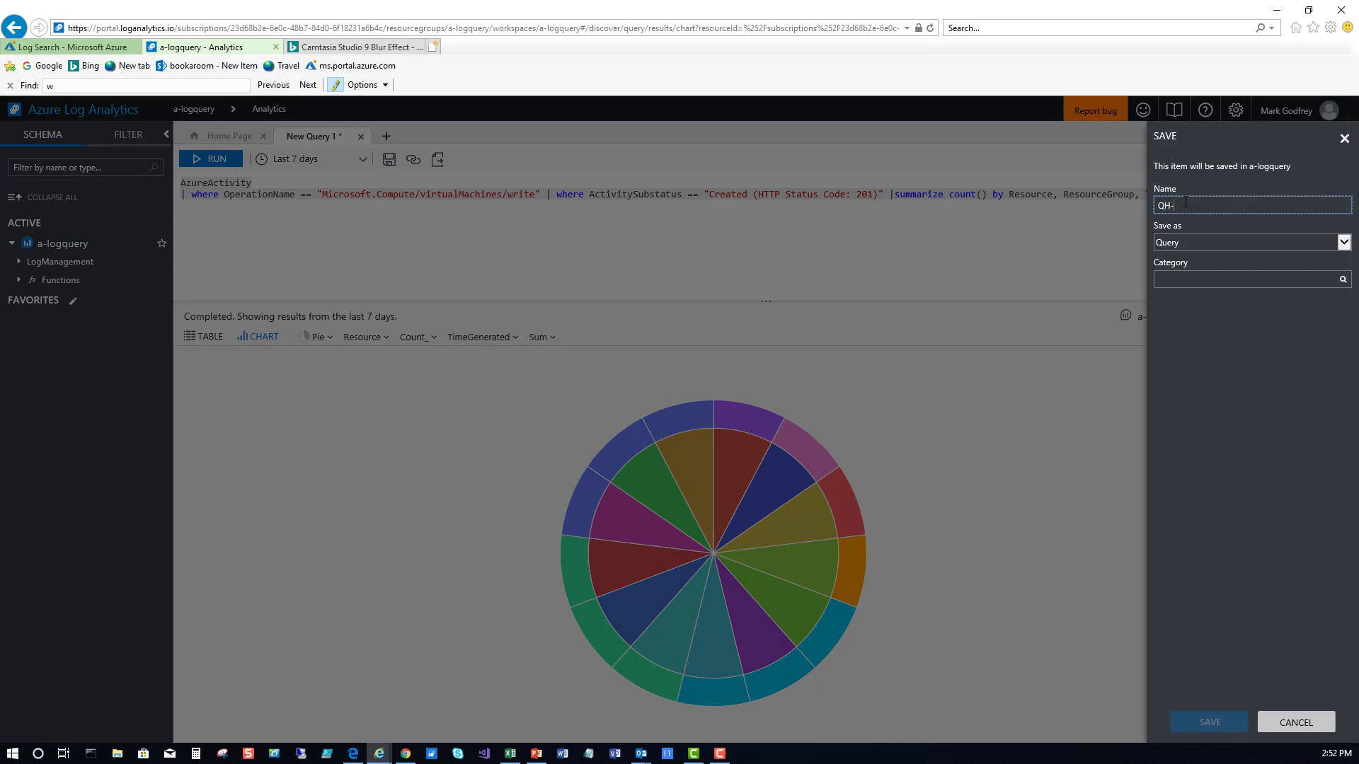
{"action": "type", "text": "NVMAlert"}
{"action": "left_click", "coordinate": [1196, 280]}
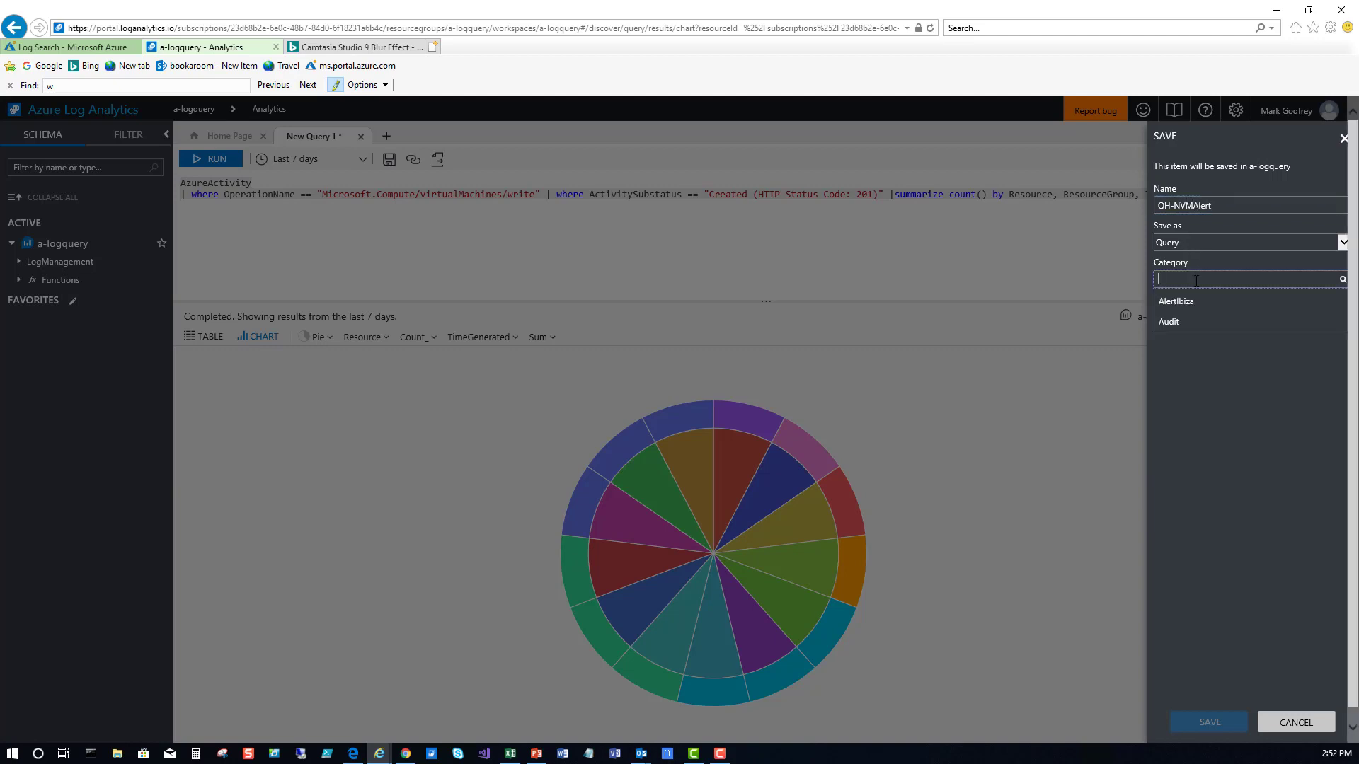
{"action": "left_click", "coordinate": [1172, 323]}
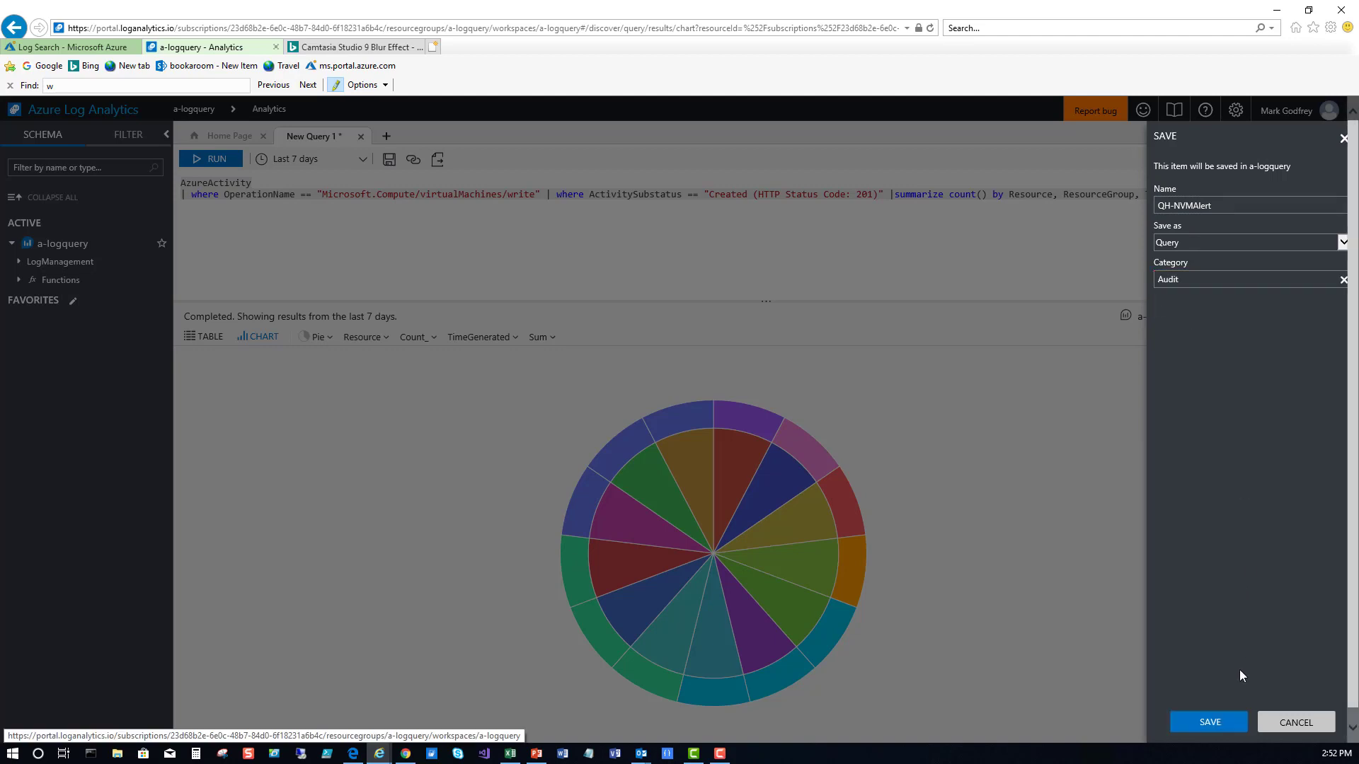
{"action": "left_click", "coordinate": [1215, 722]}
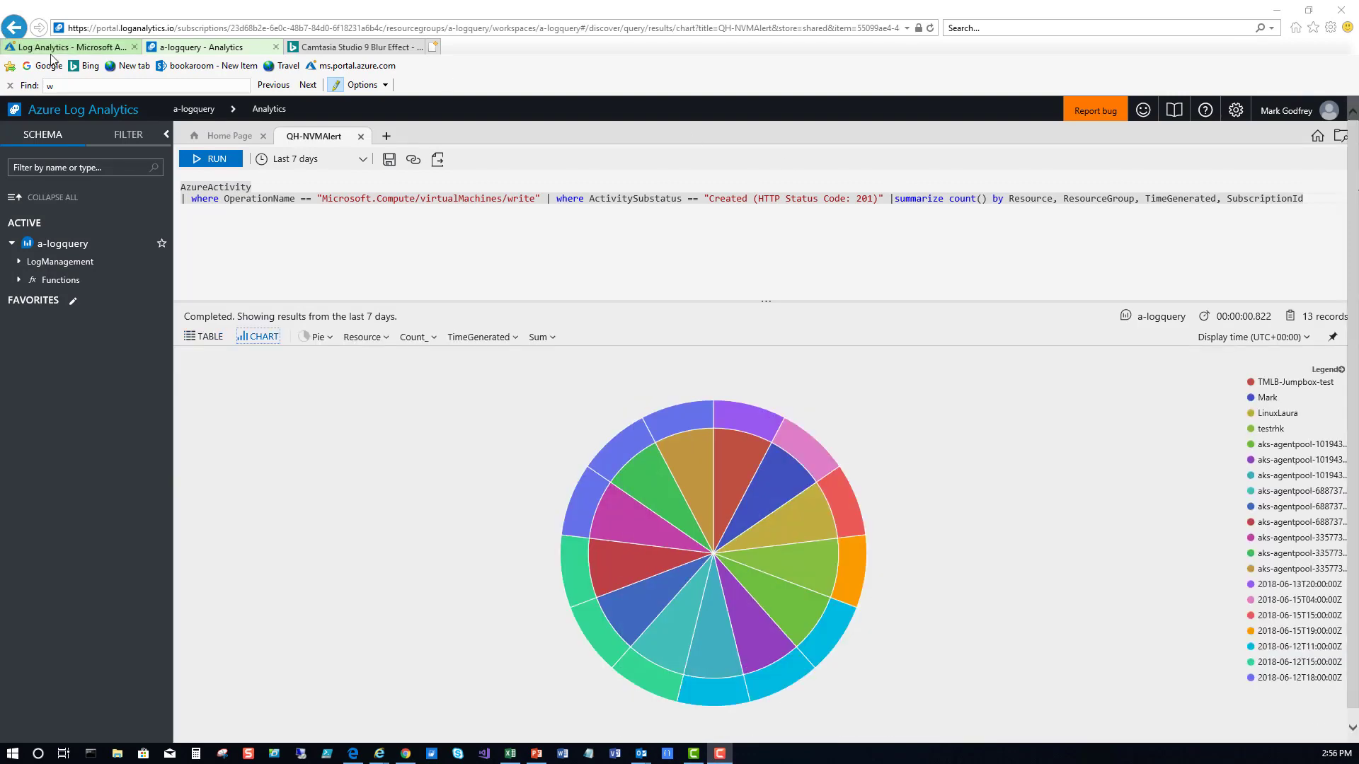
Switch to the Azure portal's Log Search, filter the saved searches by "qh", and open and run QH-NVMAlert
{"action": "left_click", "coordinate": [51, 48]}
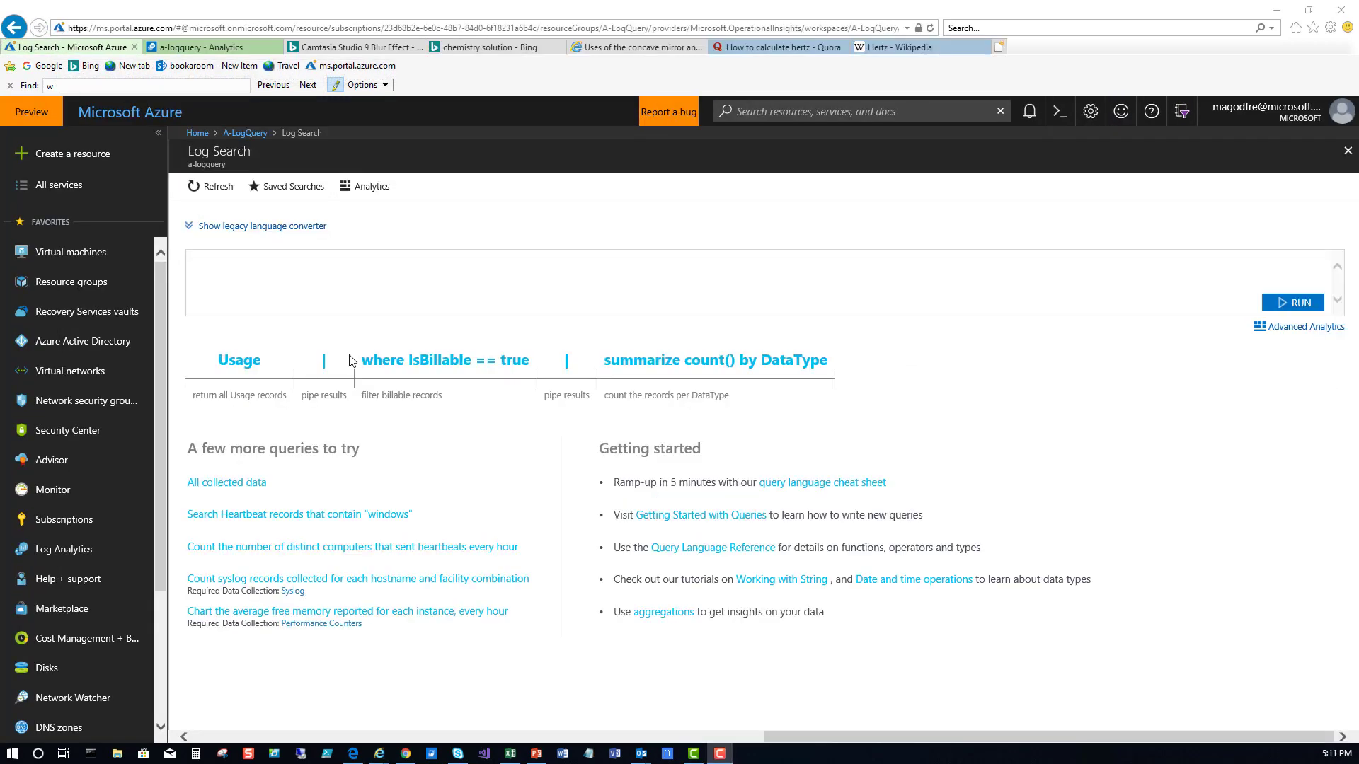
{"action": "left_click", "coordinate": [274, 192]}
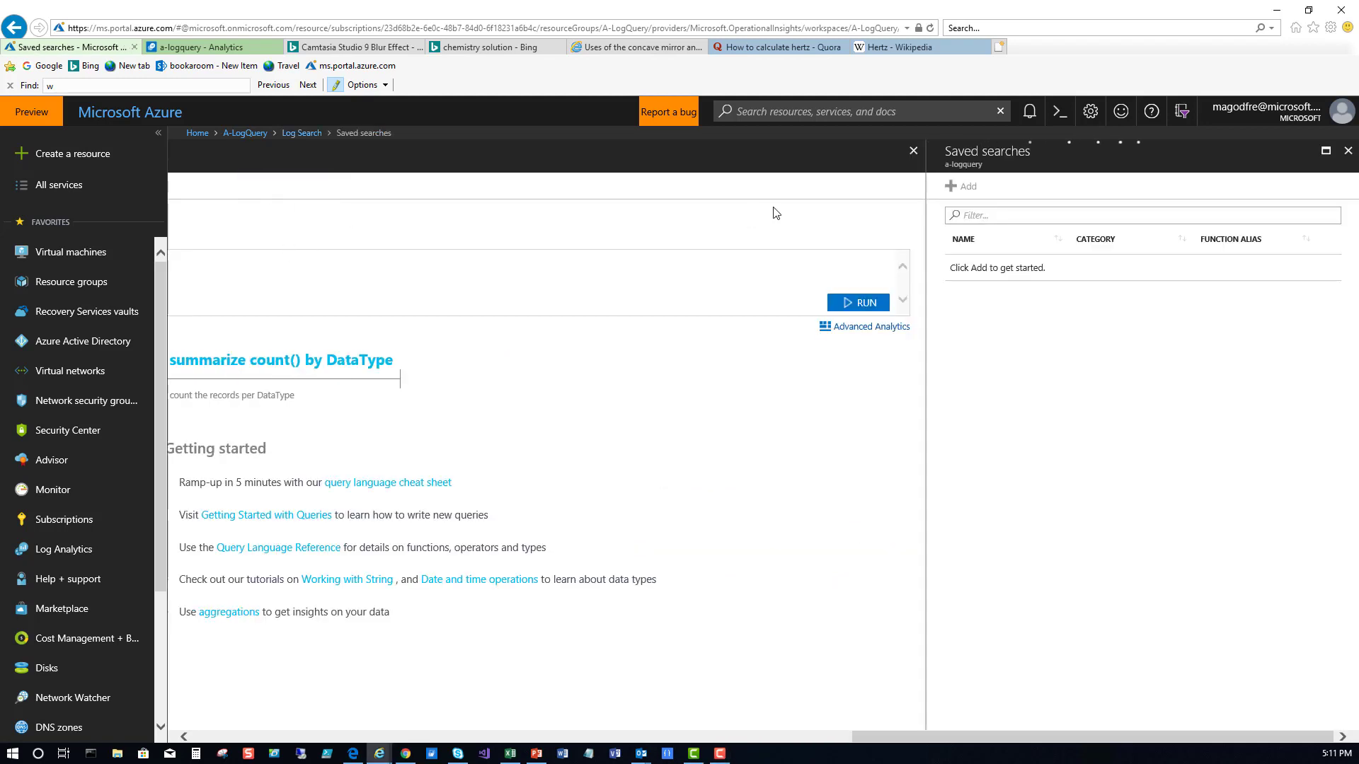
{"action": "left_click", "coordinate": [972, 215]}
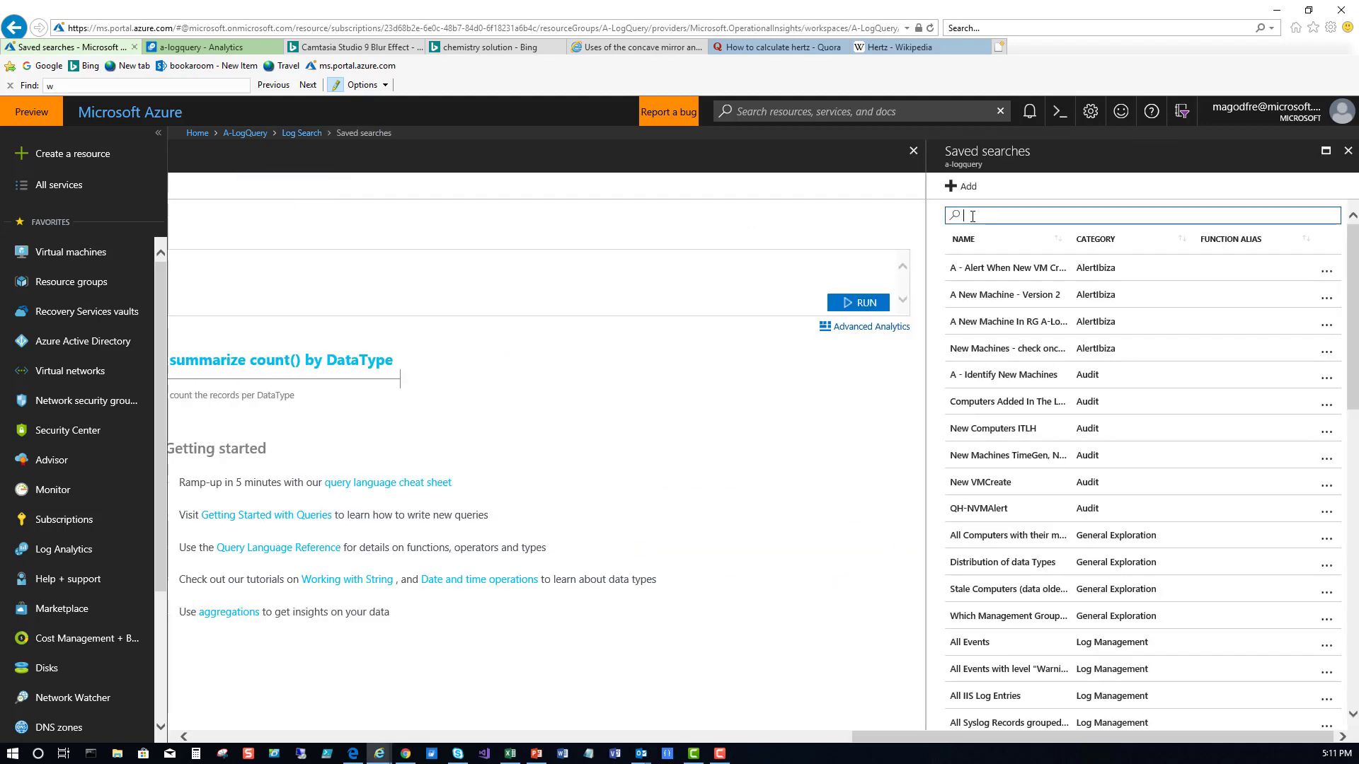
{"action": "type", "text": "qh"}
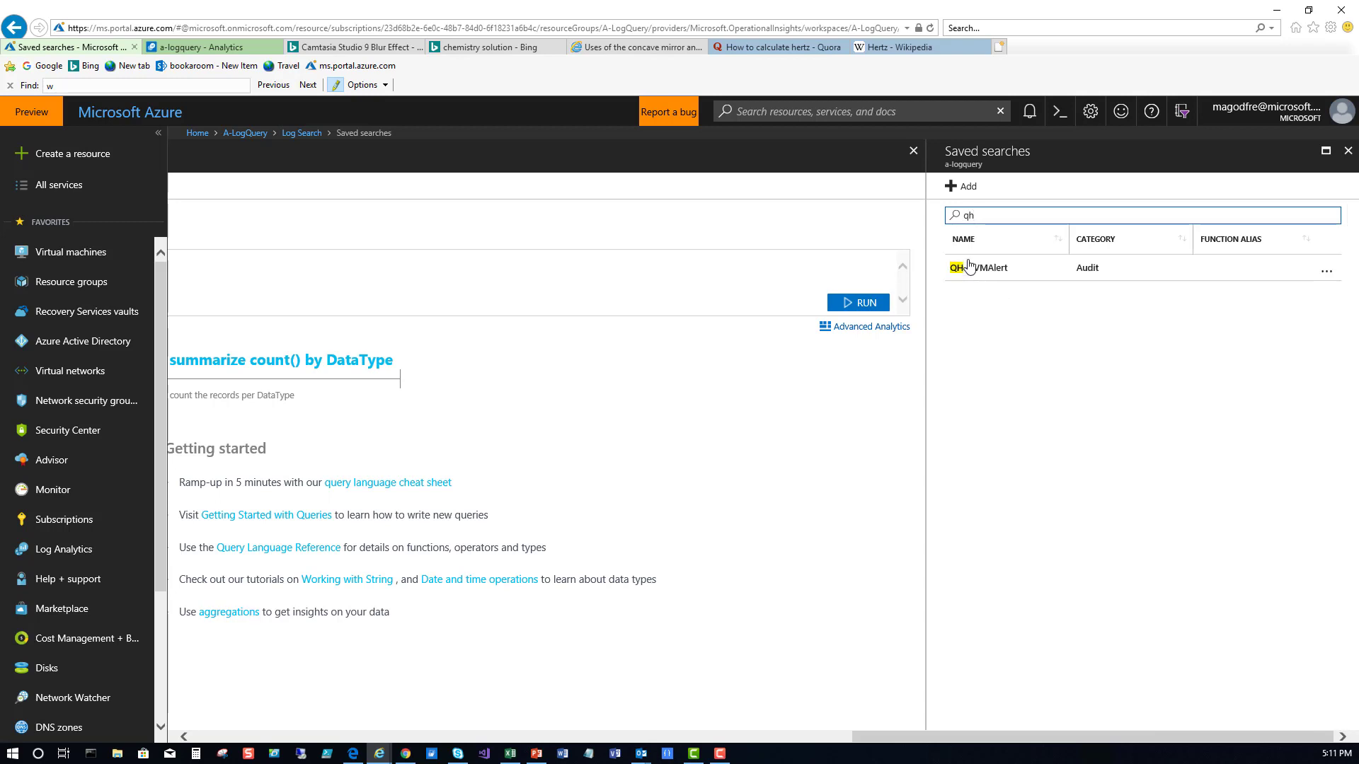
{"action": "left_click", "coordinate": [969, 271]}
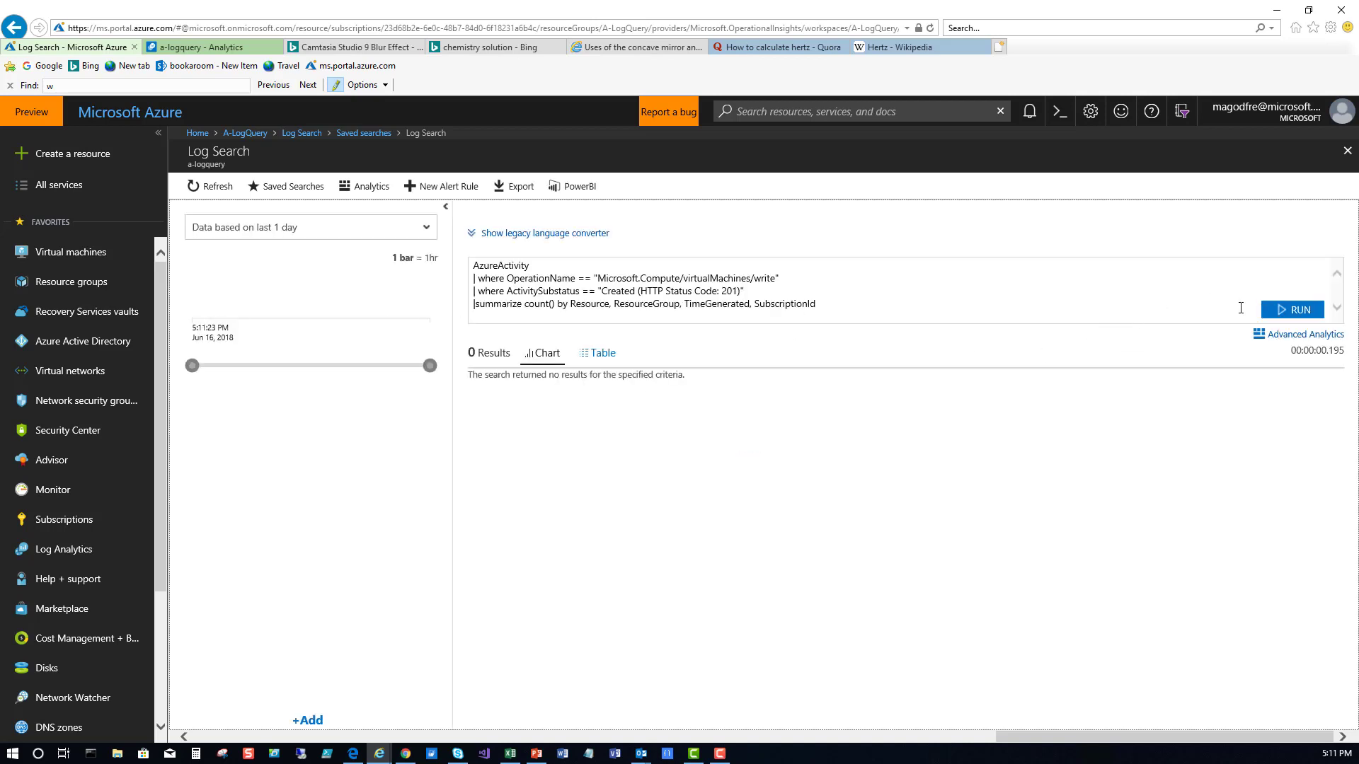
{"action": "left_click", "coordinate": [1279, 316]}
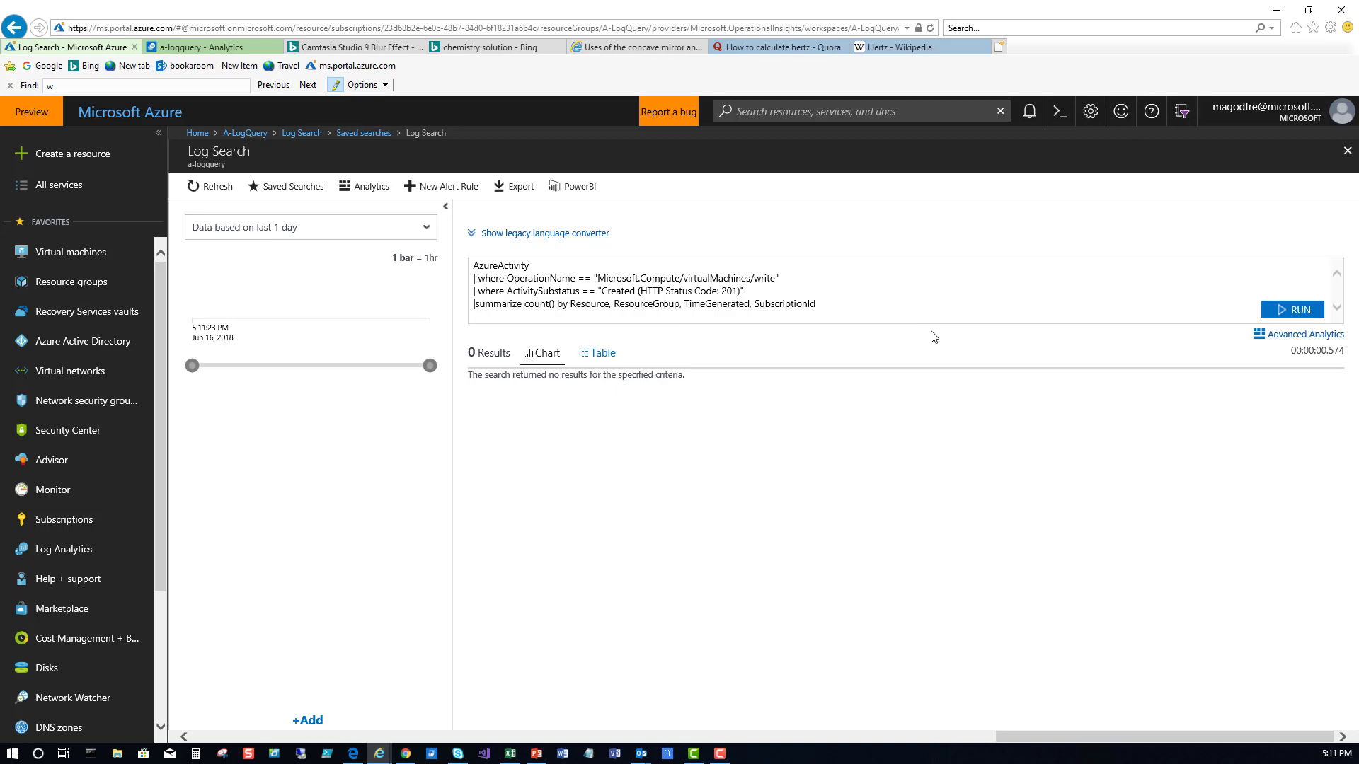
Start a new alert rule from the QH-NVMAlert search and set the custom log search threshold to 0
{"action": "left_click", "coordinate": [446, 188]}
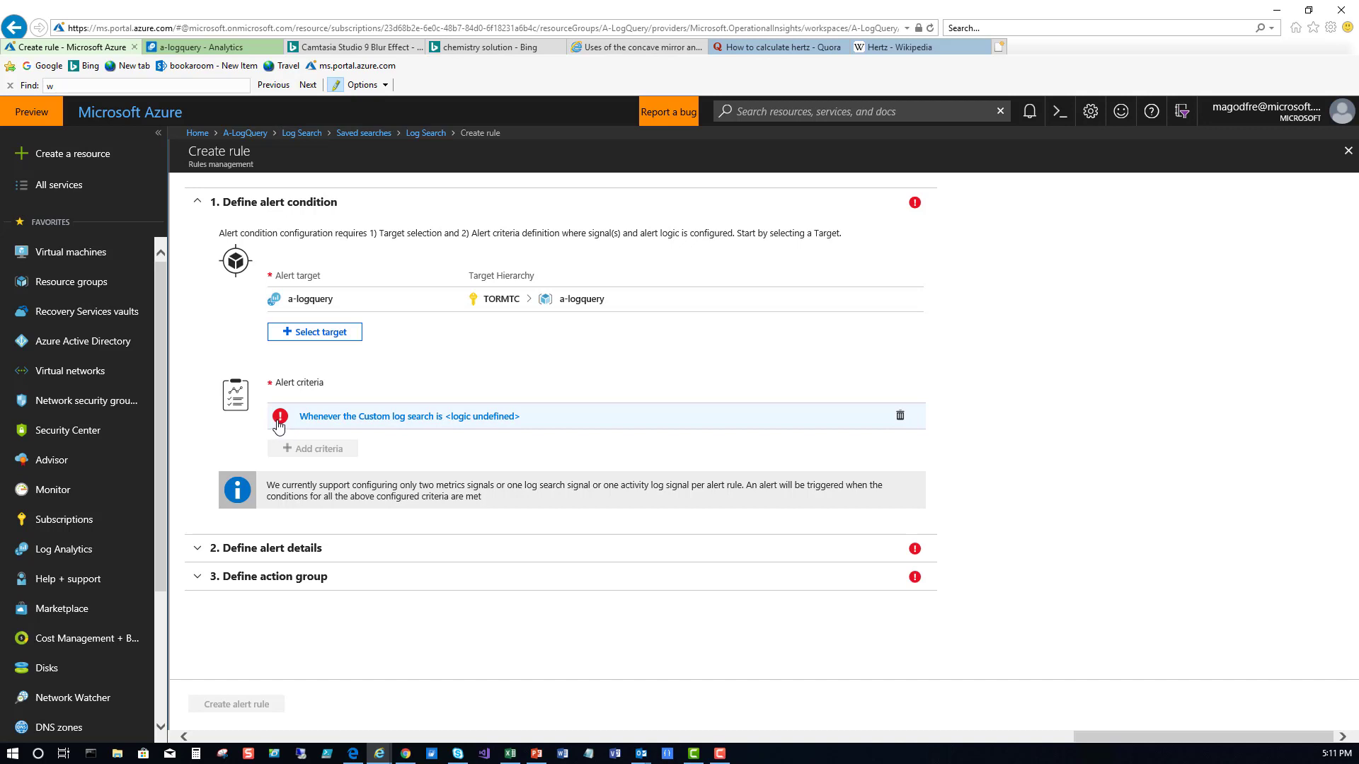
{"action": "left_click", "coordinate": [469, 418]}
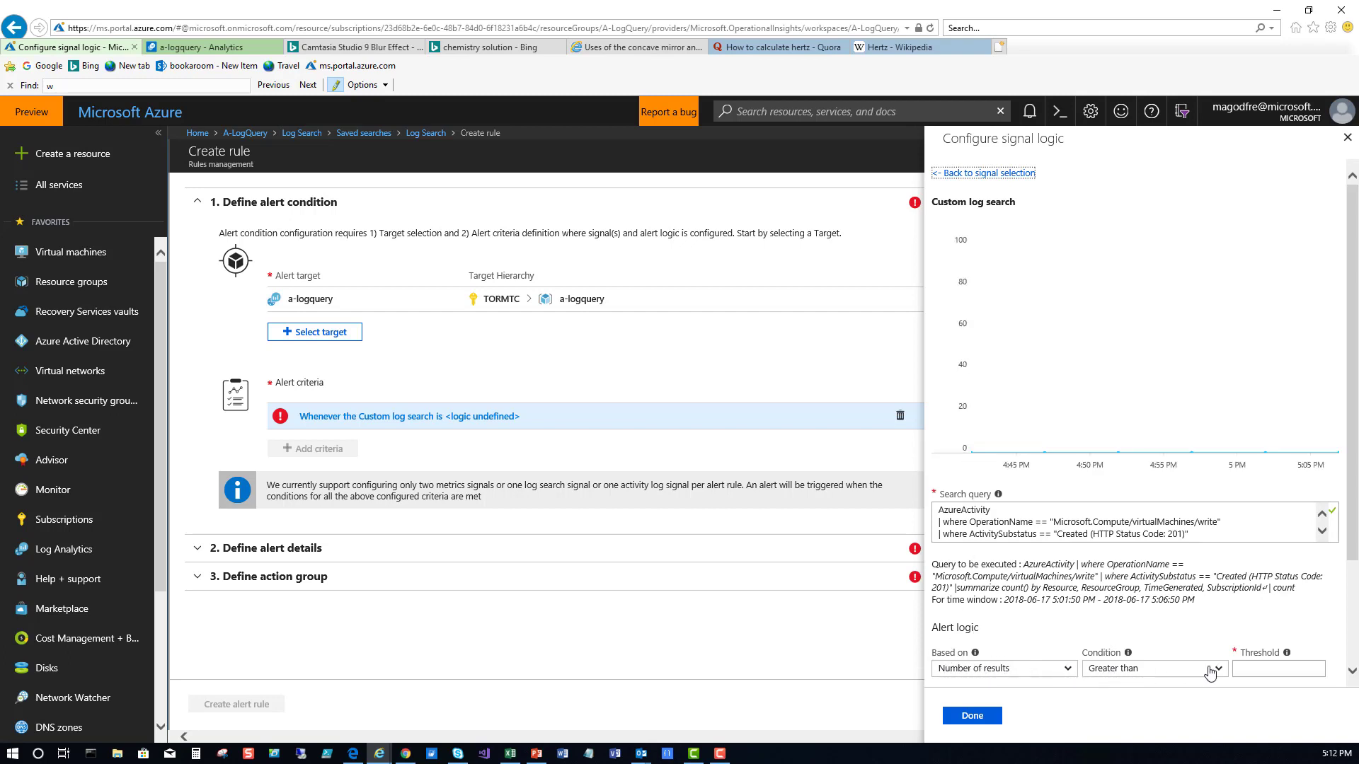
{"action": "left_click", "coordinate": [1258, 670]}
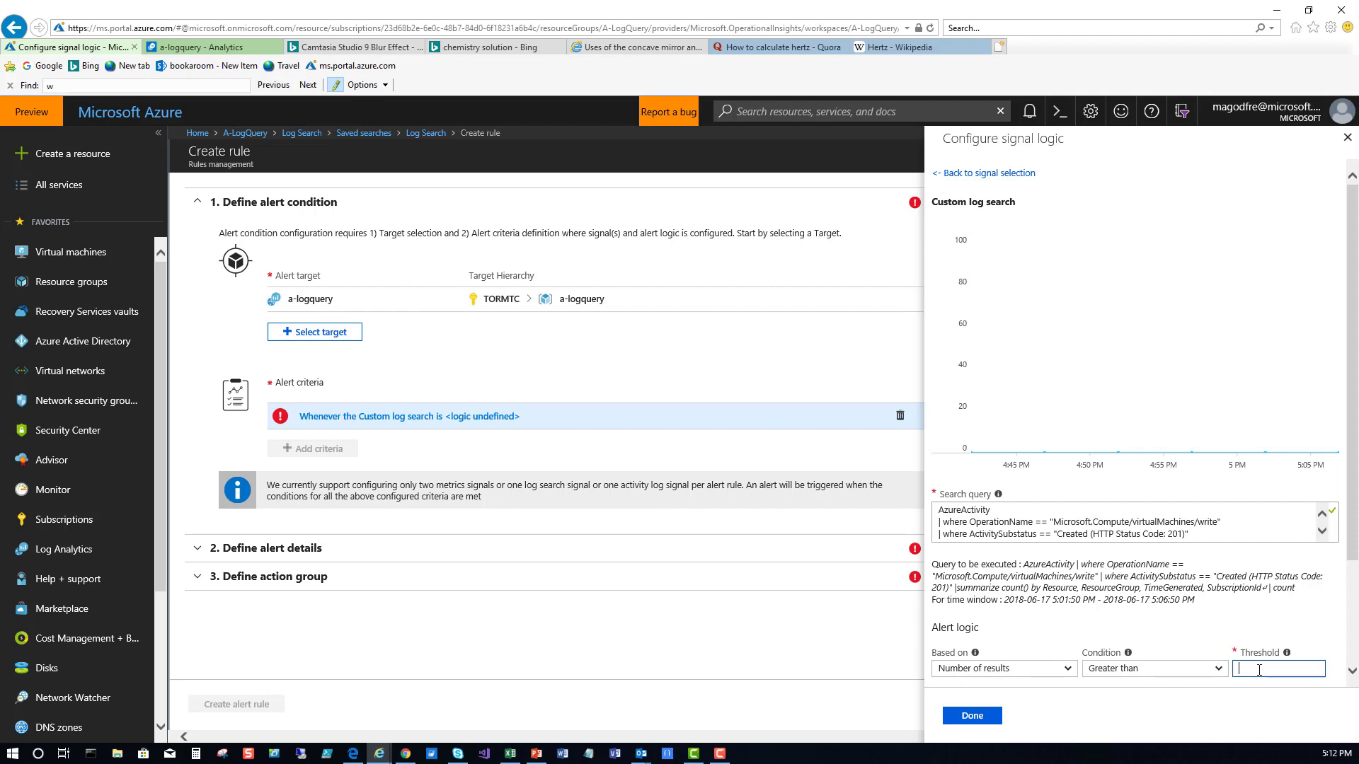
{"action": "type", "text": "0"}
Set the evaluation period to 15 minutes, change the evaluation frequency, and accept the signal logic
{"action": "left_click_drag", "start_coordinate": [1353, 561], "coordinate": [1355, 651]}
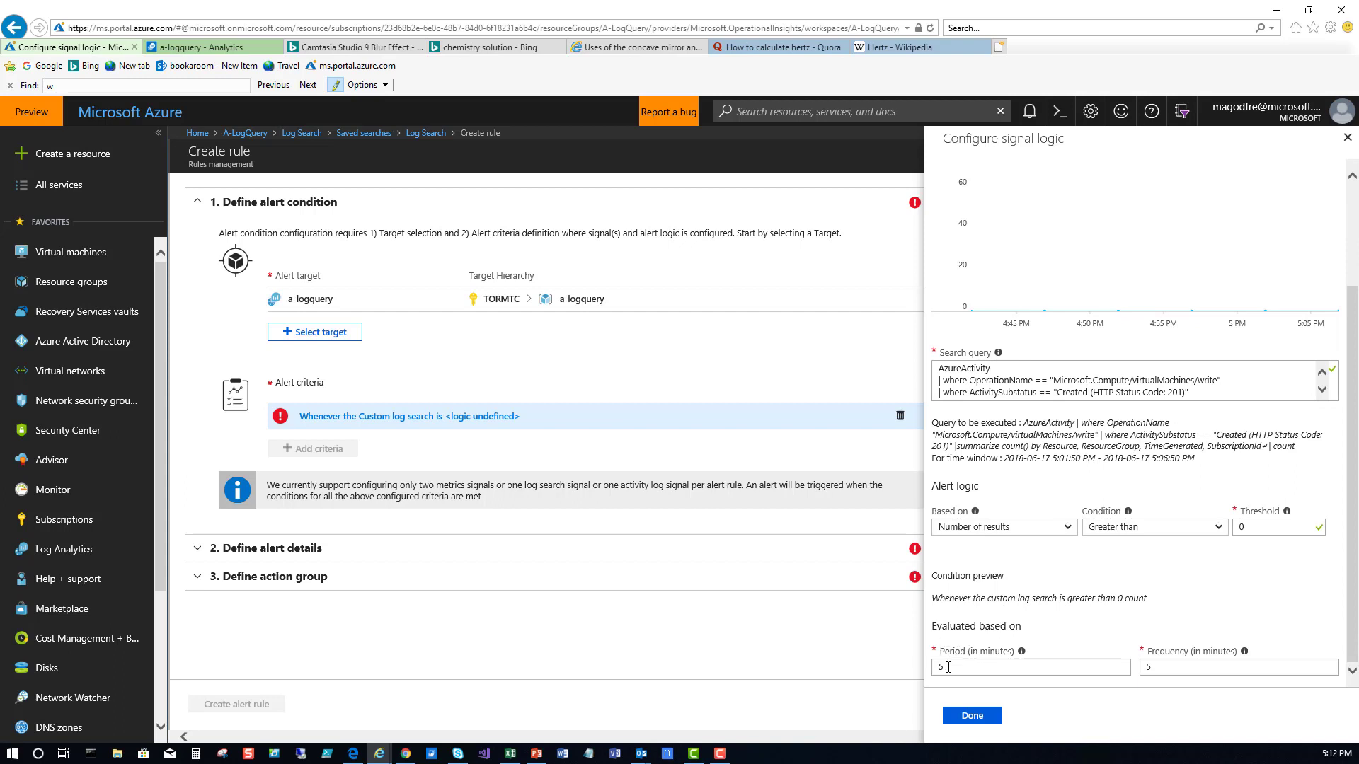
{"action": "left_click", "coordinate": [949, 668]}
{"action": "left_click_drag", "start_coordinate": [945, 668], "coordinate": [938, 668]}
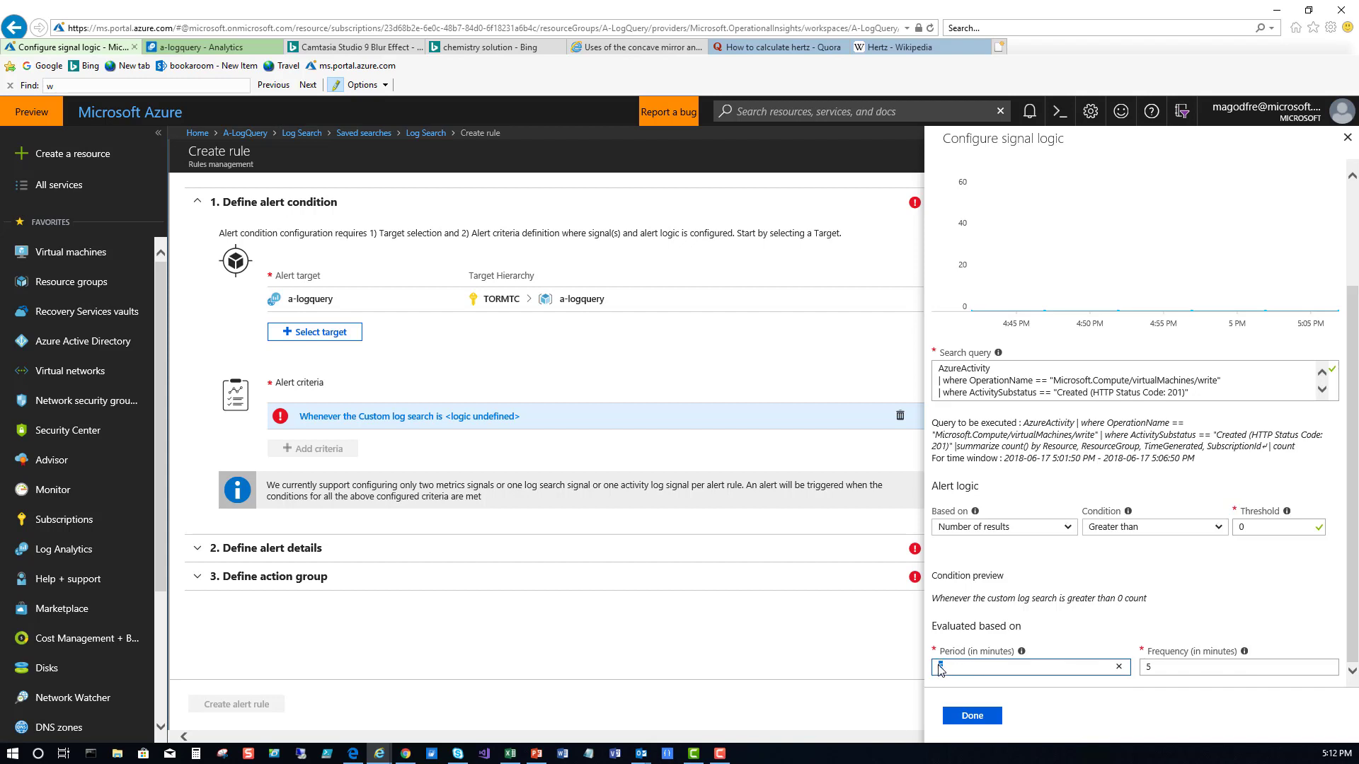
{"action": "type", "text": "1"}
{"action": "left_click", "coordinate": [1145, 668]}
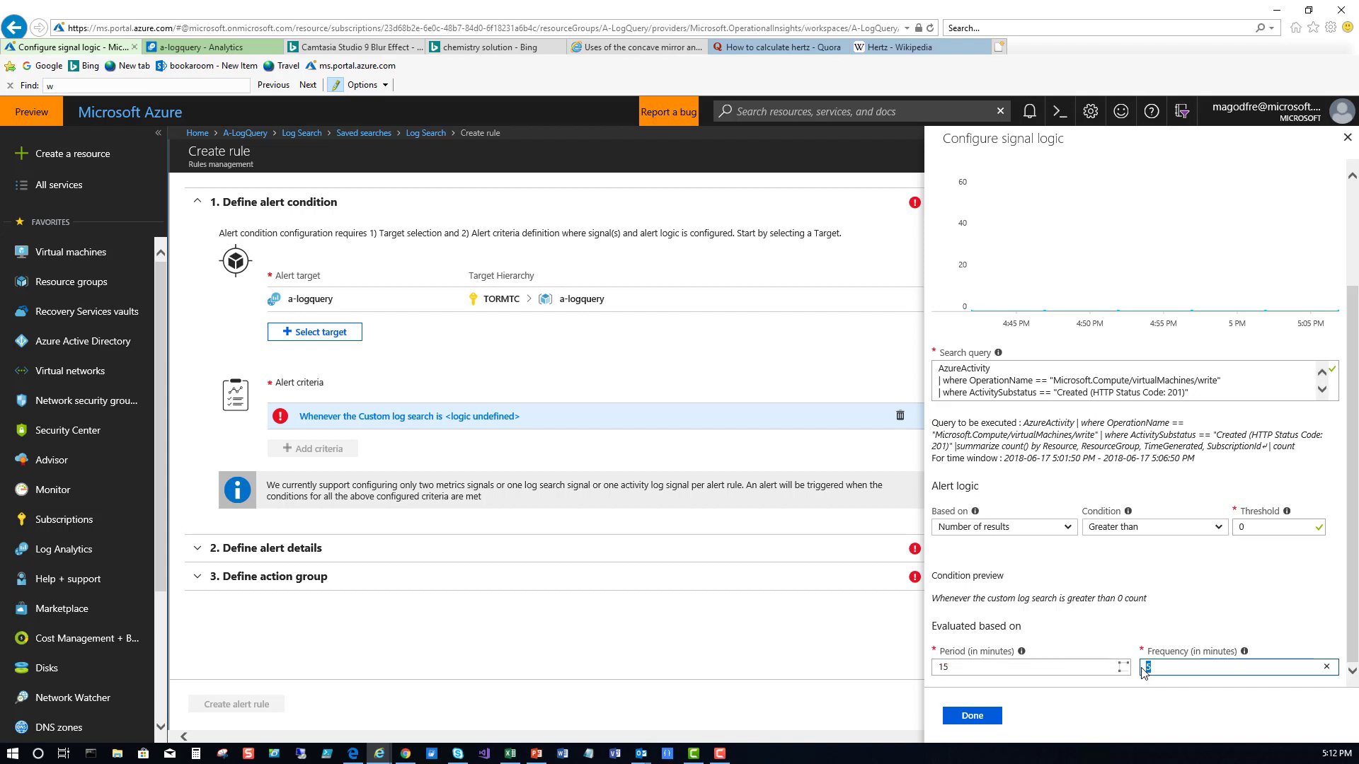
{"action": "type", "text": "1"}
{"action": "left_click", "coordinate": [995, 717]}
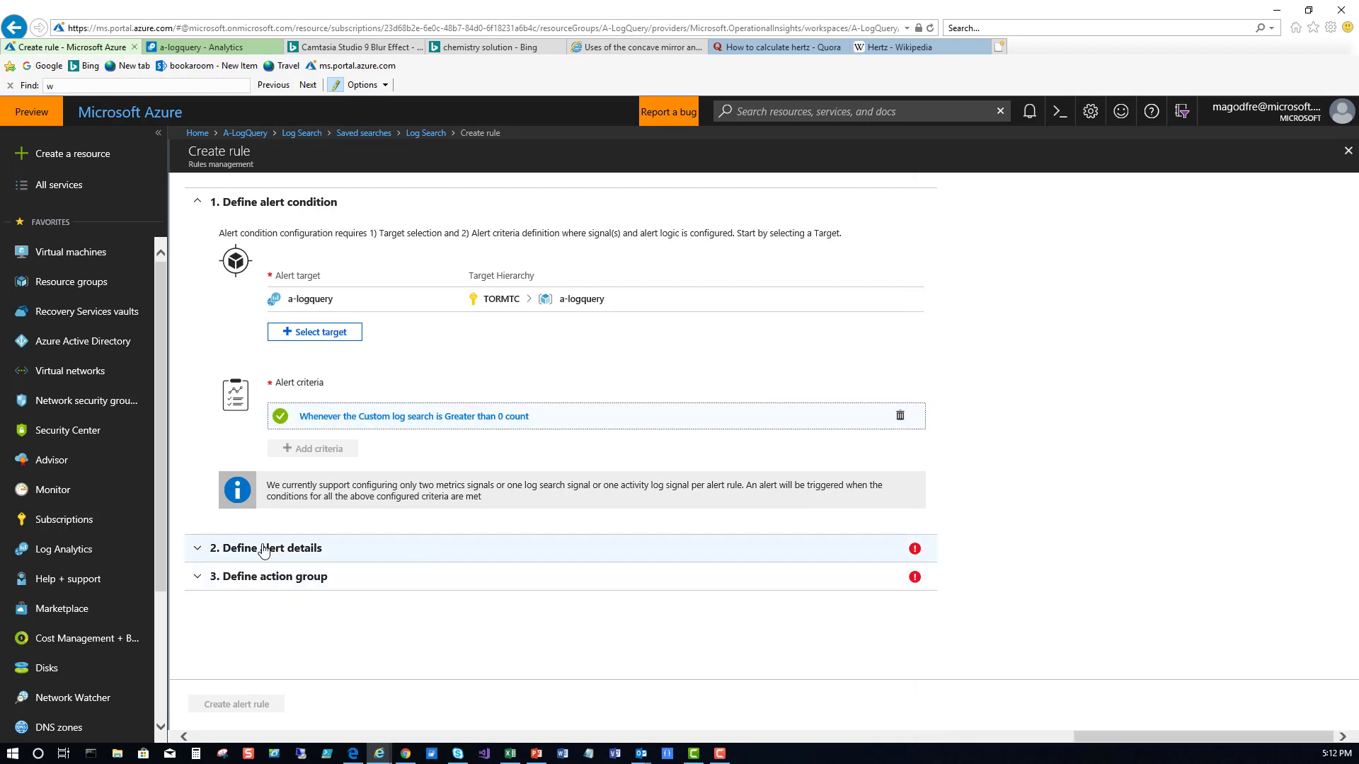
Name the alert rule "QH-NewVM Alert" in the alert details
{"action": "left_click", "coordinate": [239, 555]}
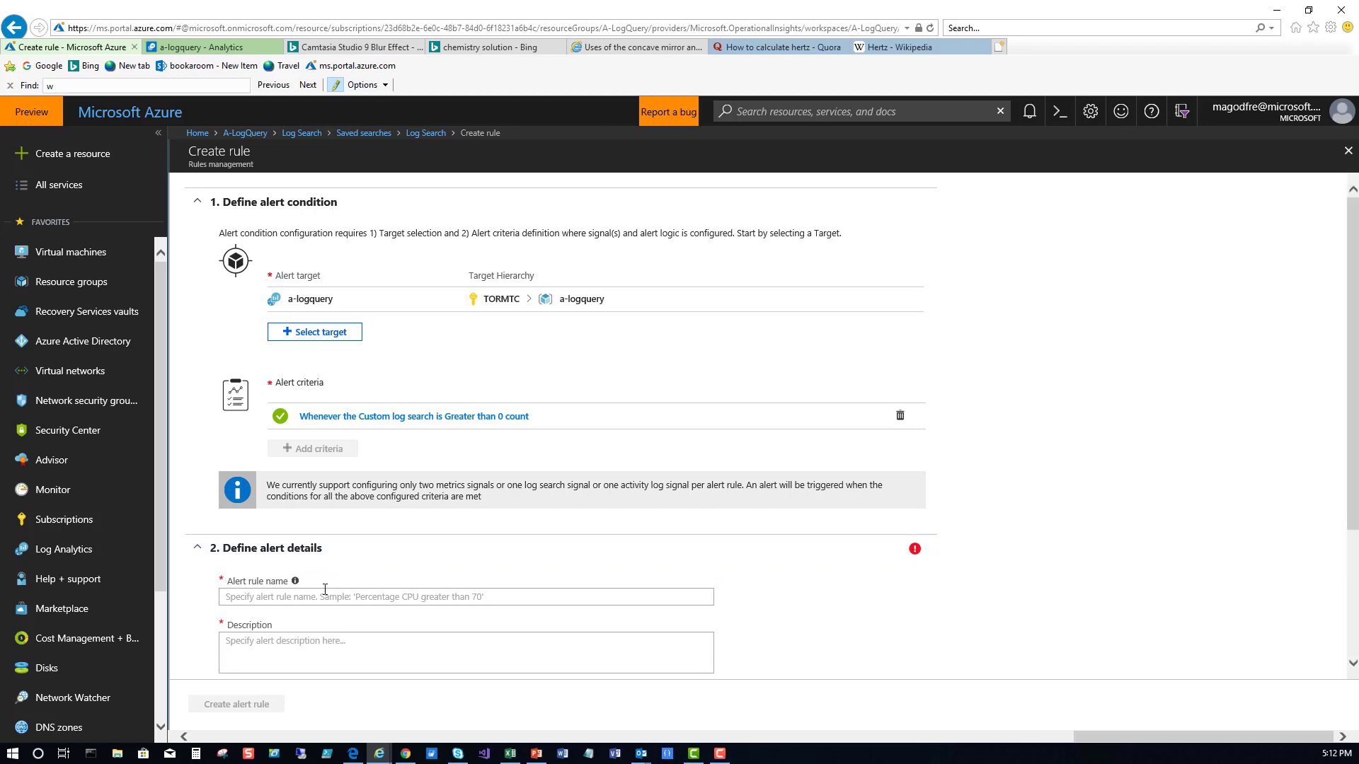
{"action": "left_click", "coordinate": [321, 596]}
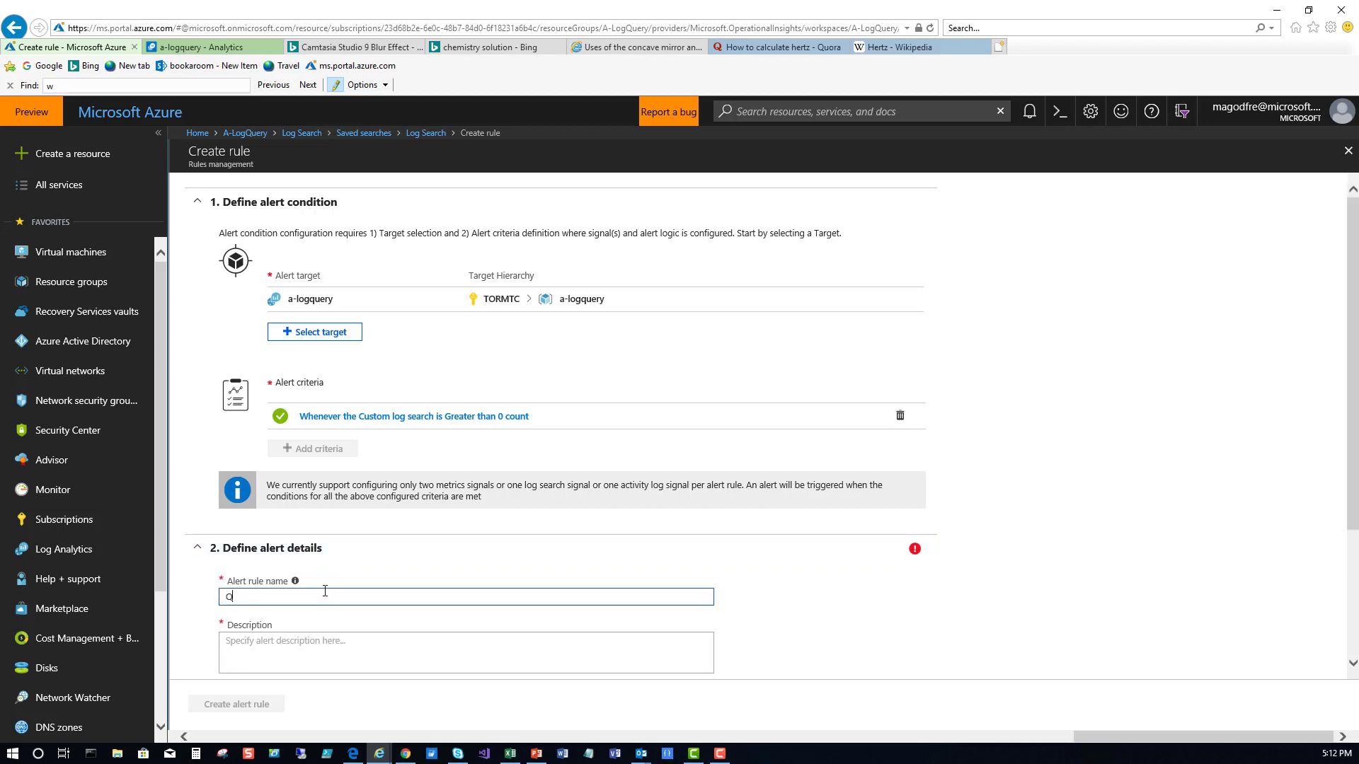
{"action": "type", "text": "QH-NewVM Alert"}
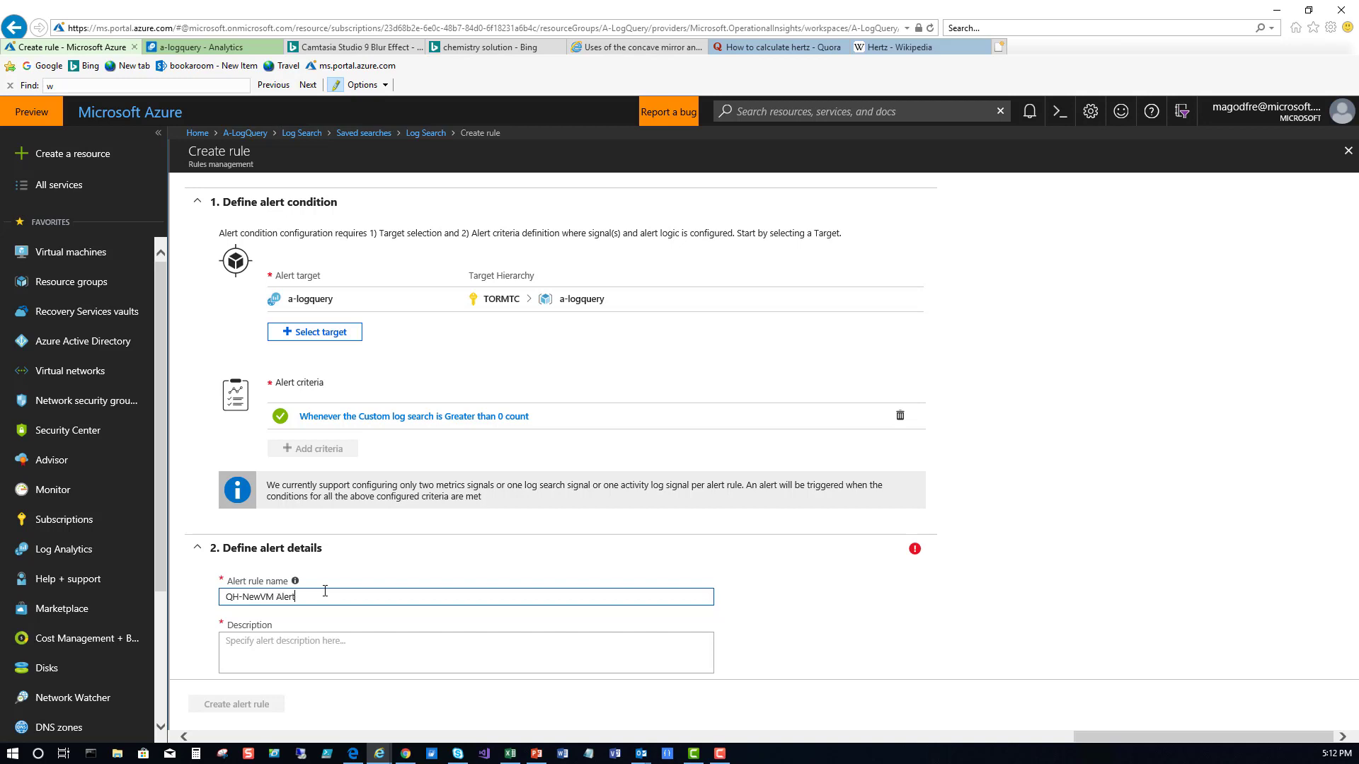
{"action": "key", "text": "Tab"}
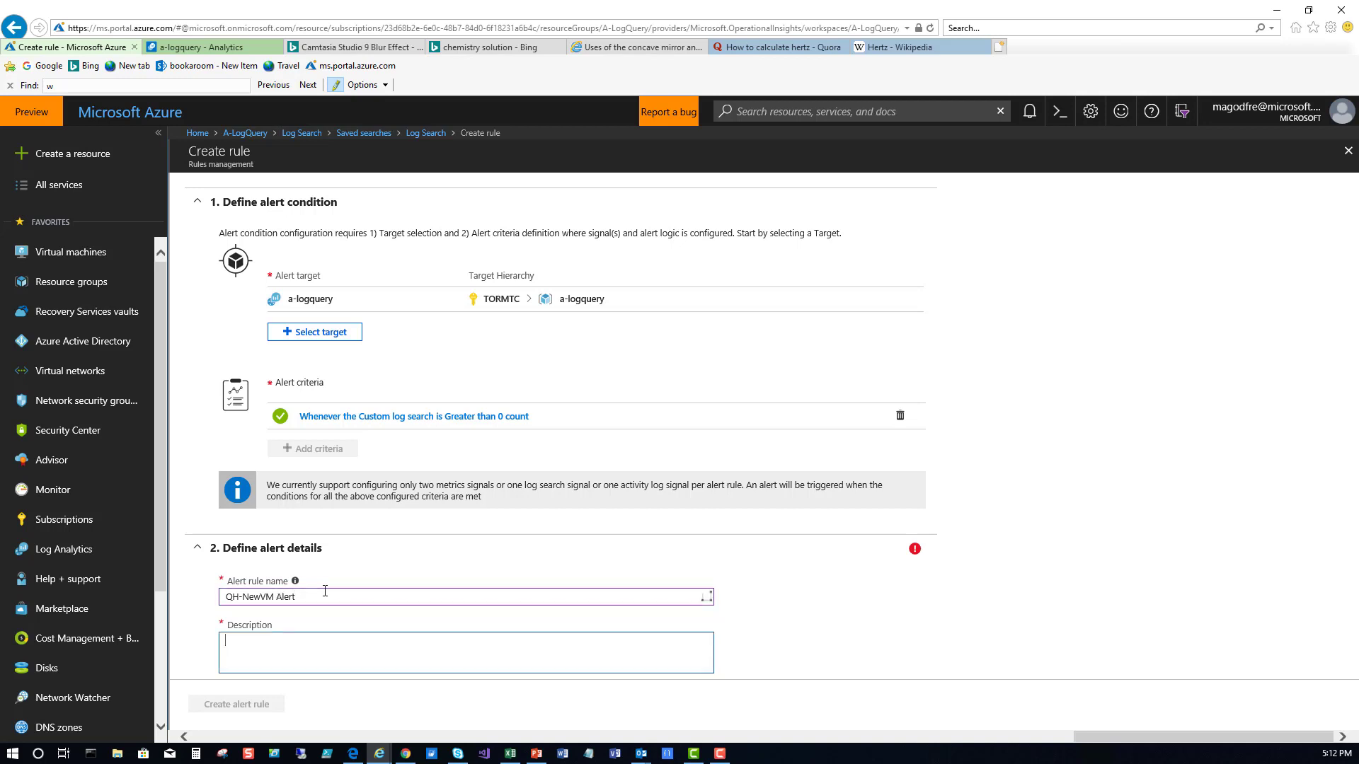
Describe the alert as "Send me an email every time a new machine is created in my subscription." and set its severity to Informational(Sev 2)
{"action": "type", "text": "Send me an email every time a new machine"}
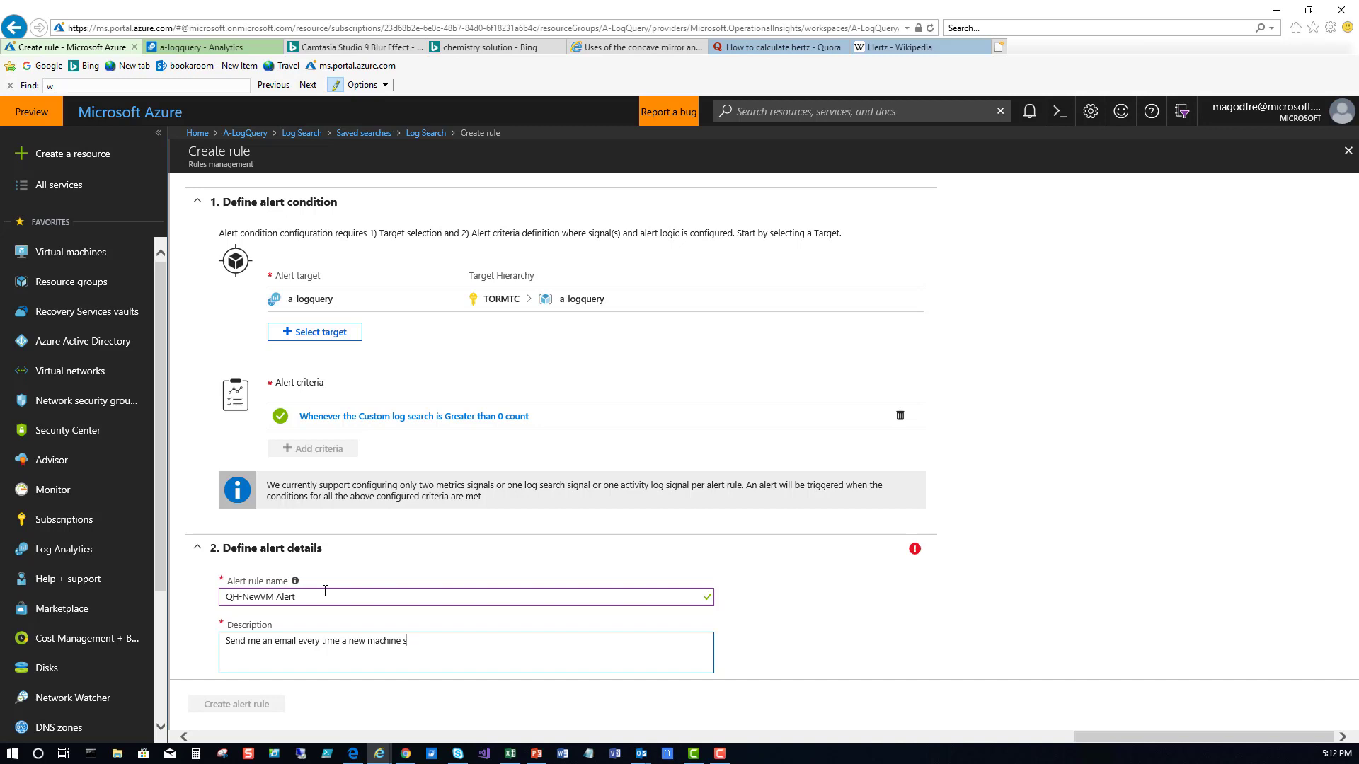
{"action": "type", "text": " is created in my suc"}
{"action": "type", "text": "scription."}
{"action": "scroll", "coordinate": [804, 583], "scroll_direction": "down", "scroll_amount": 3}
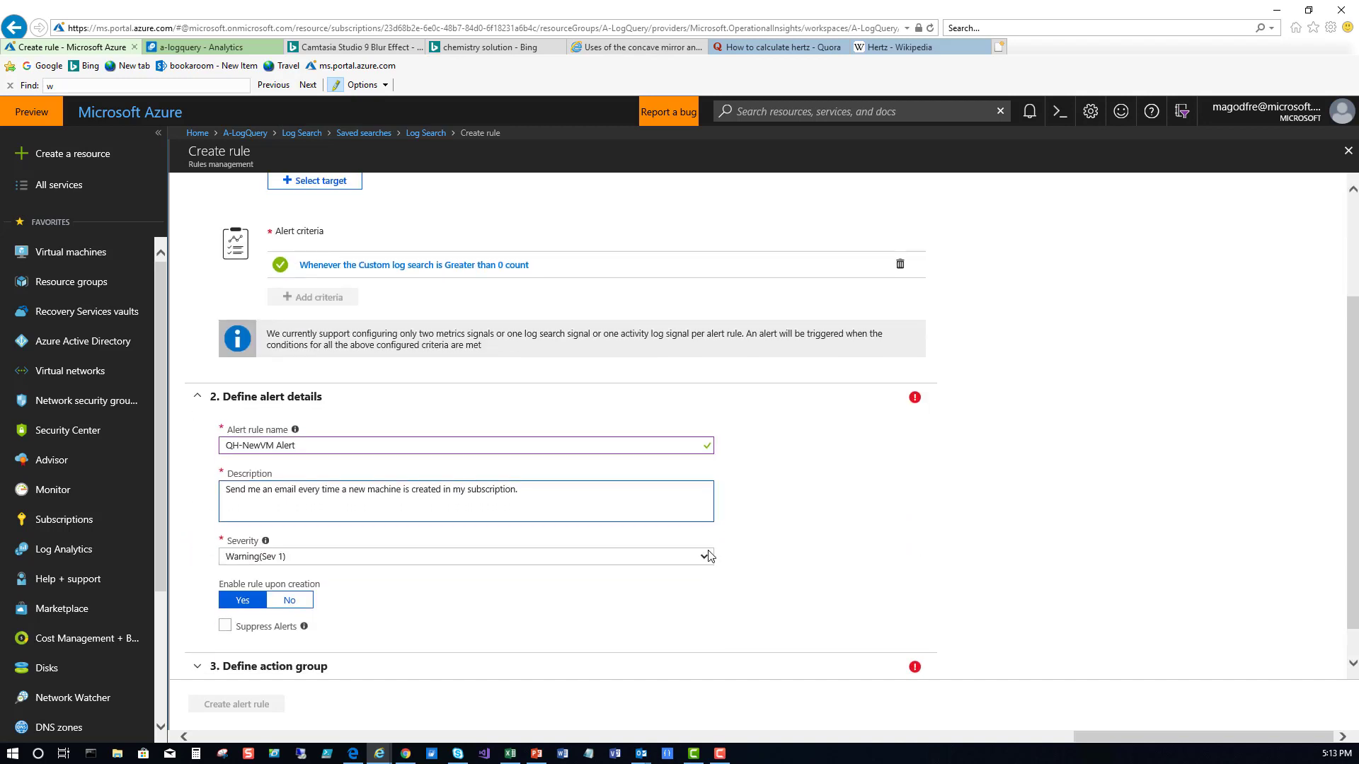
{"action": "left_click", "coordinate": [283, 519]}
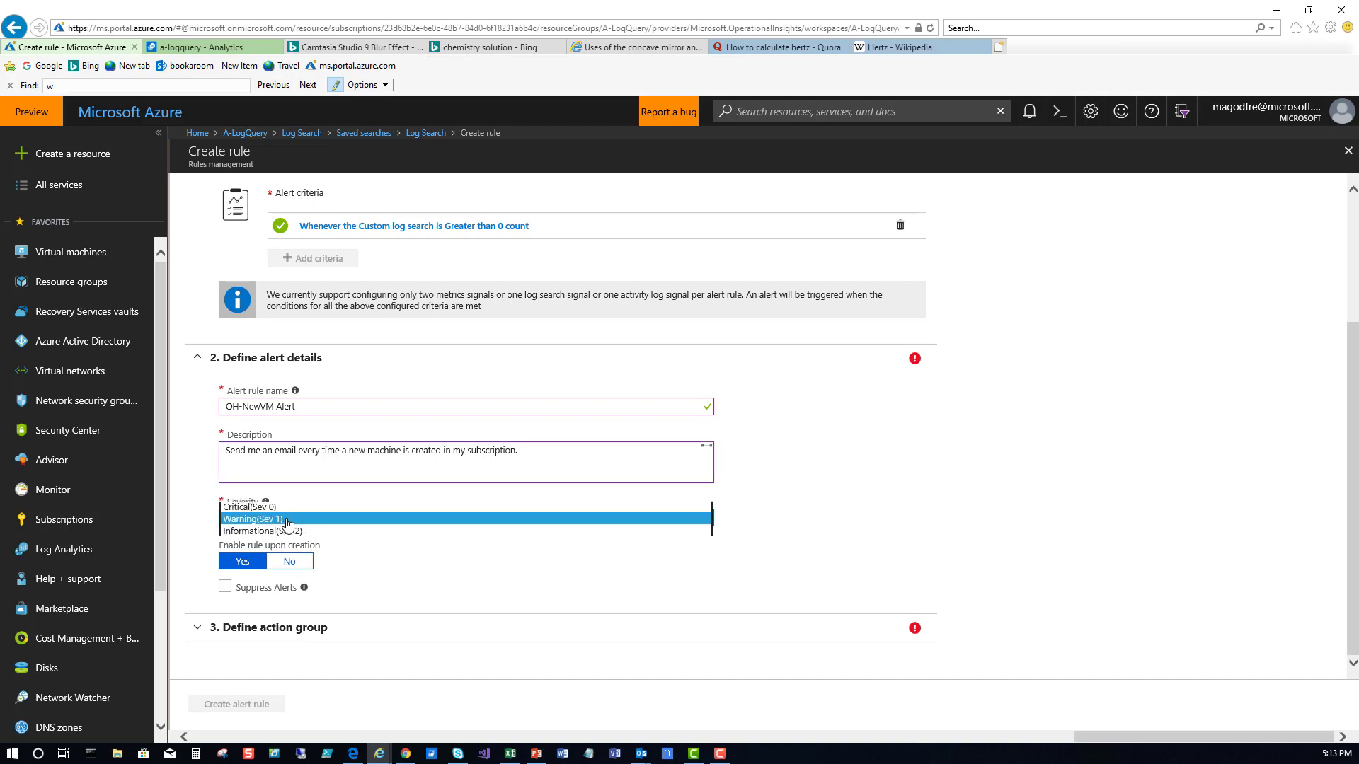
{"action": "left_click", "coordinate": [277, 532]}
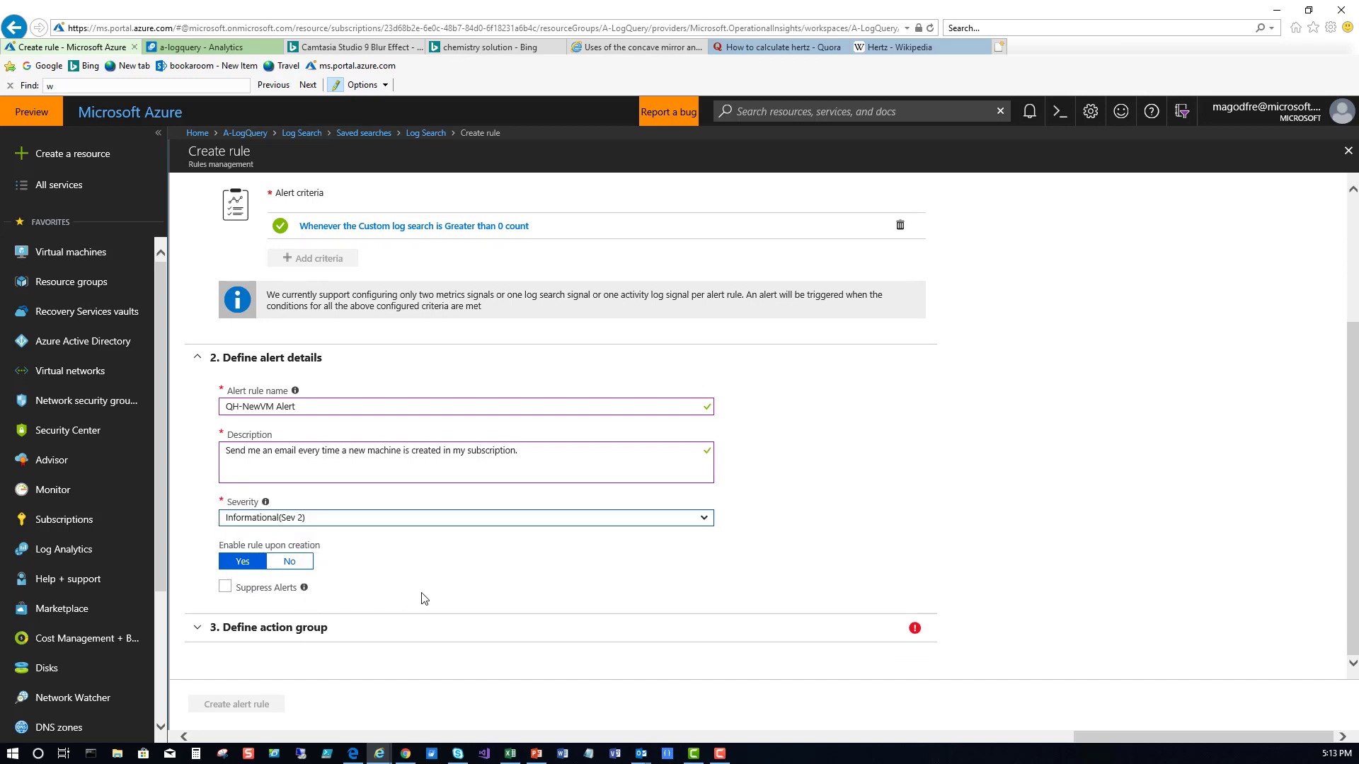
Start a new action group for the alert rule, naming it "QH-Action Group" with the short name "QH"
{"action": "left_click", "coordinate": [270, 628]}
{"action": "scroll", "coordinate": [507, 570], "scroll_direction": "down", "scroll_amount": 3}
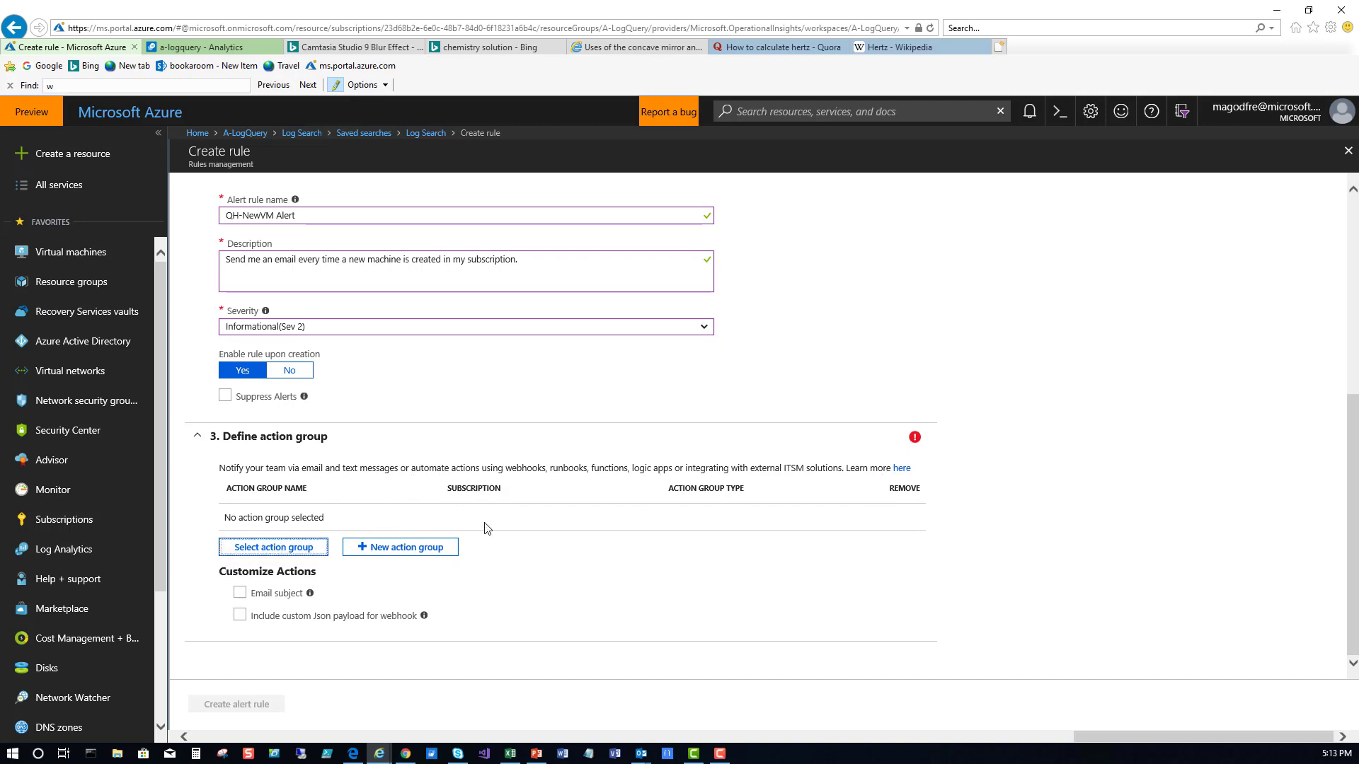
{"action": "left_click", "coordinate": [403, 551]}
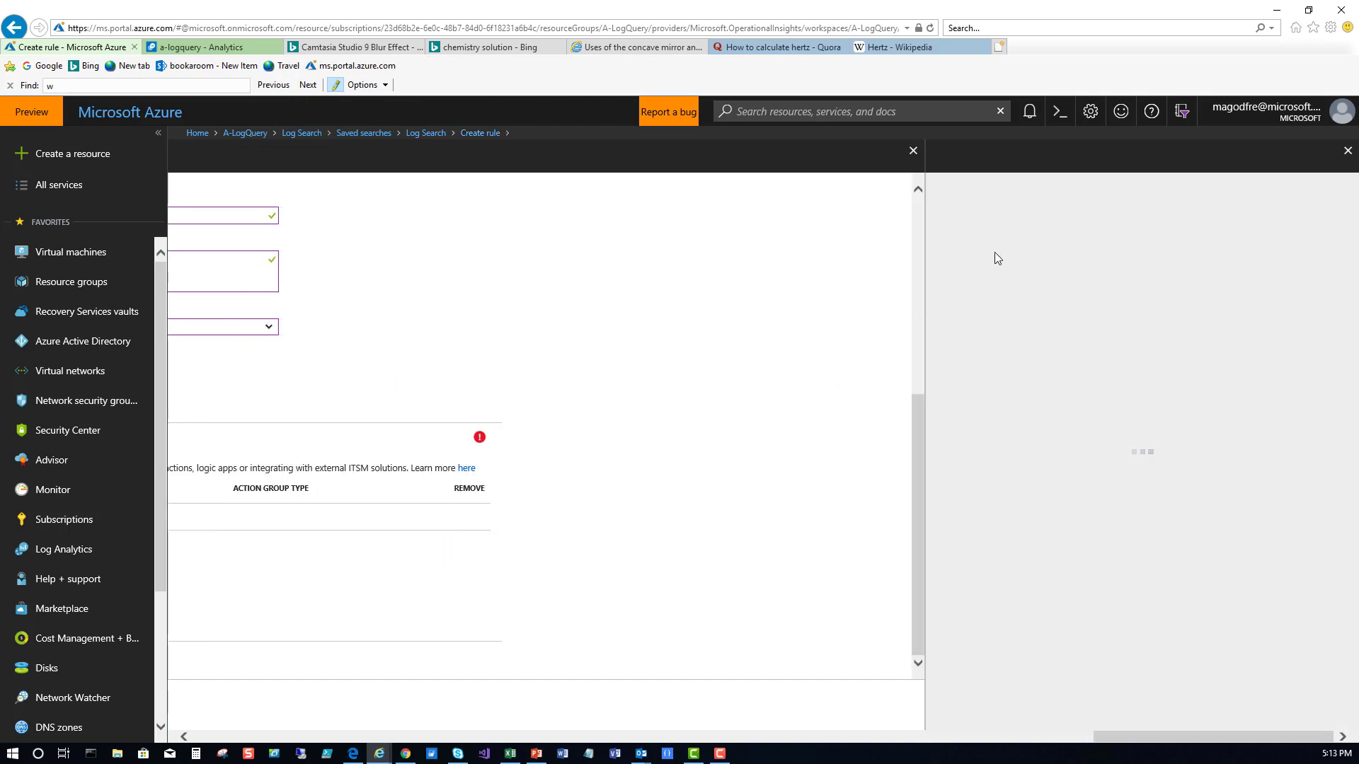
{"action": "left_click", "coordinate": [1057, 193]}
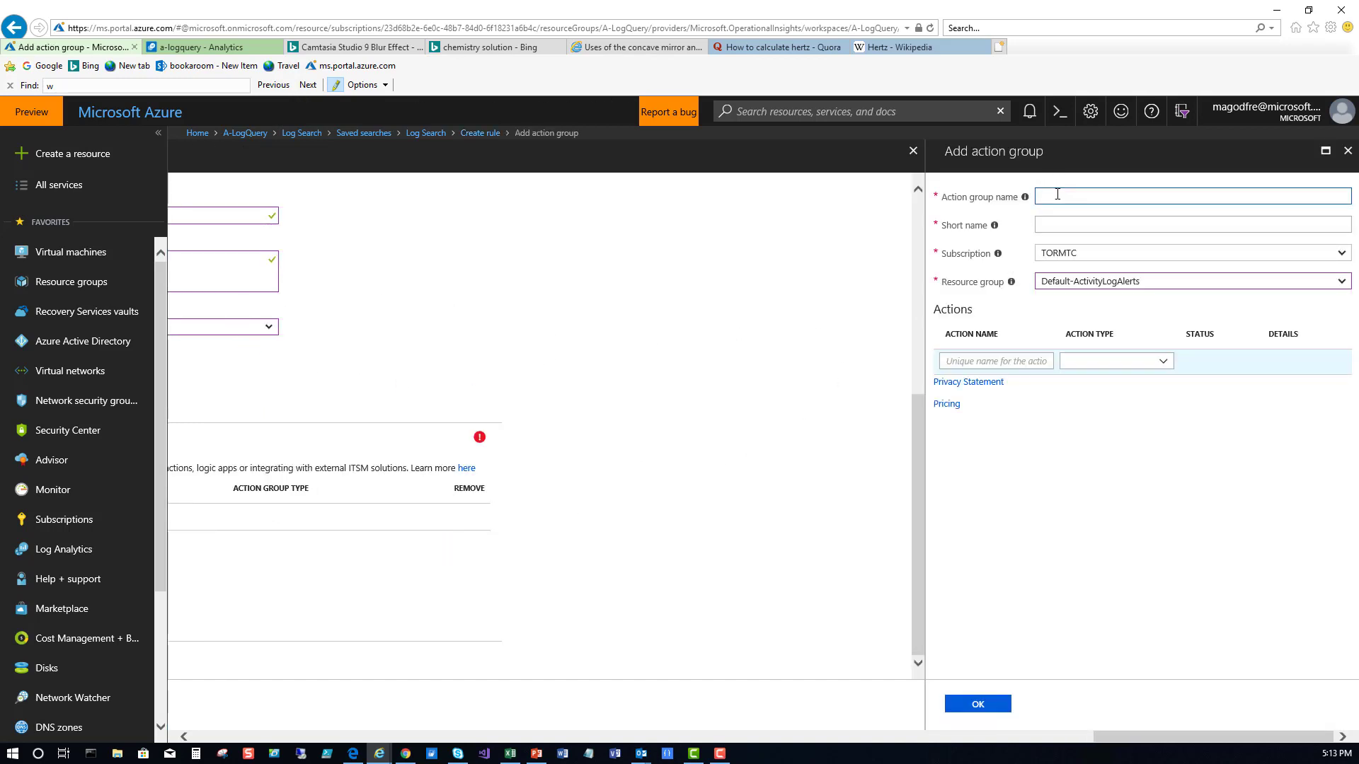
{"action": "type", "text": "QH Action"}
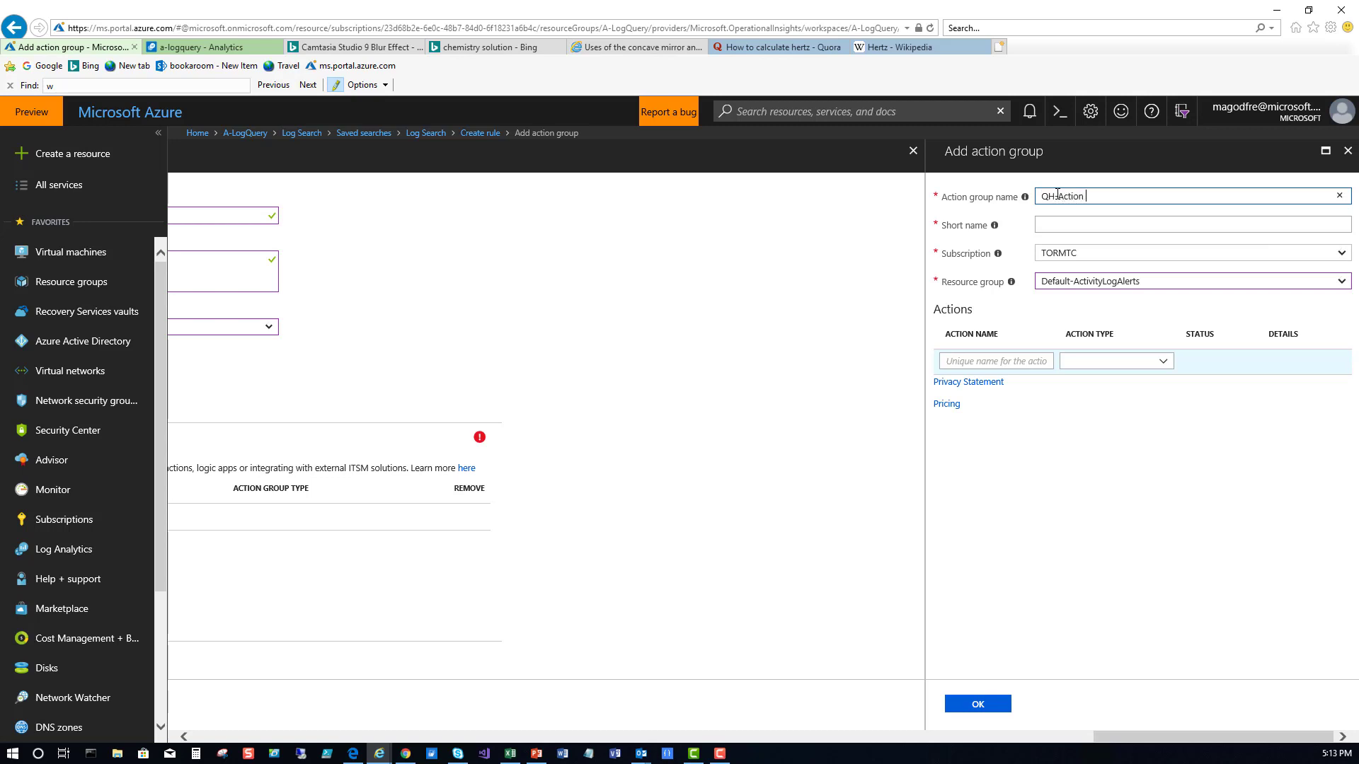
{"action": "type", "text": "-Action Group"}
{"action": "key", "text": "Tab"}
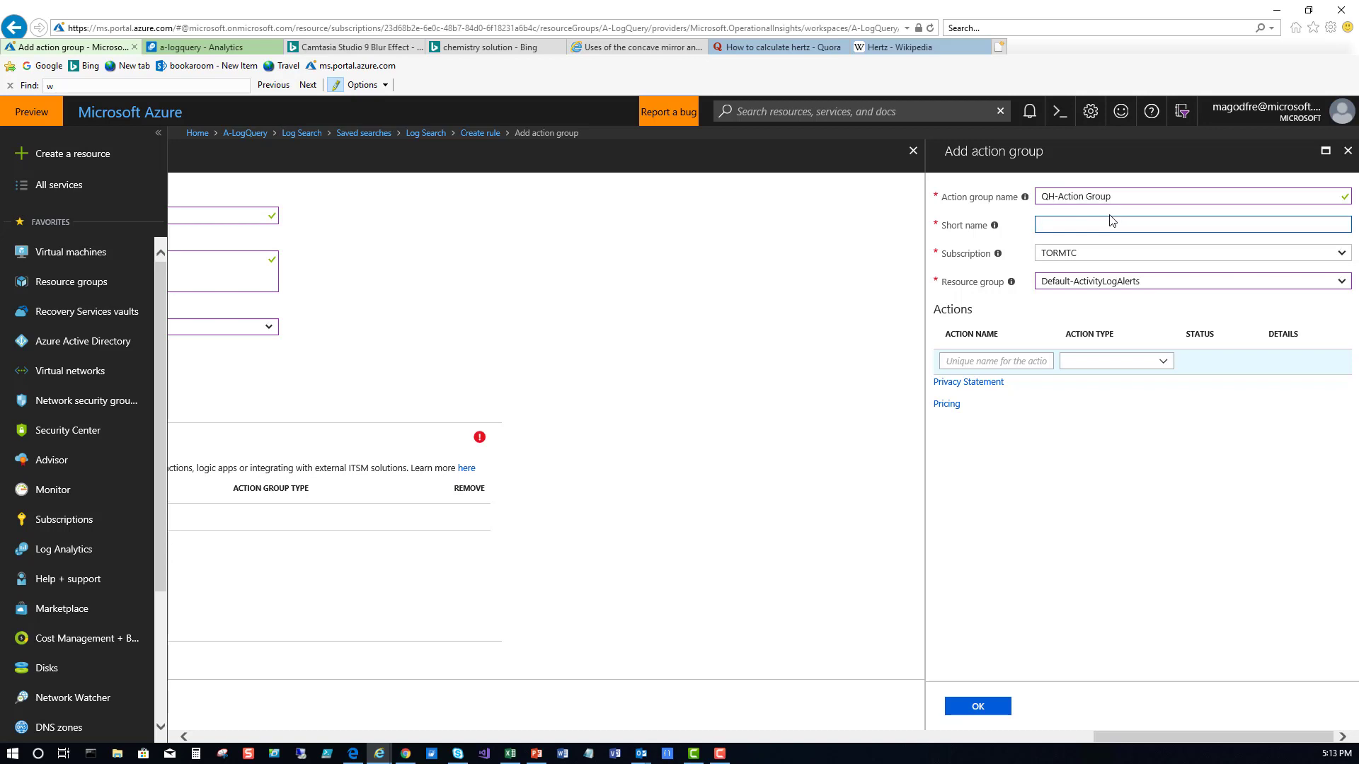
{"action": "type", "text": "QH"}
{"action": "key", "text": "Tab"}
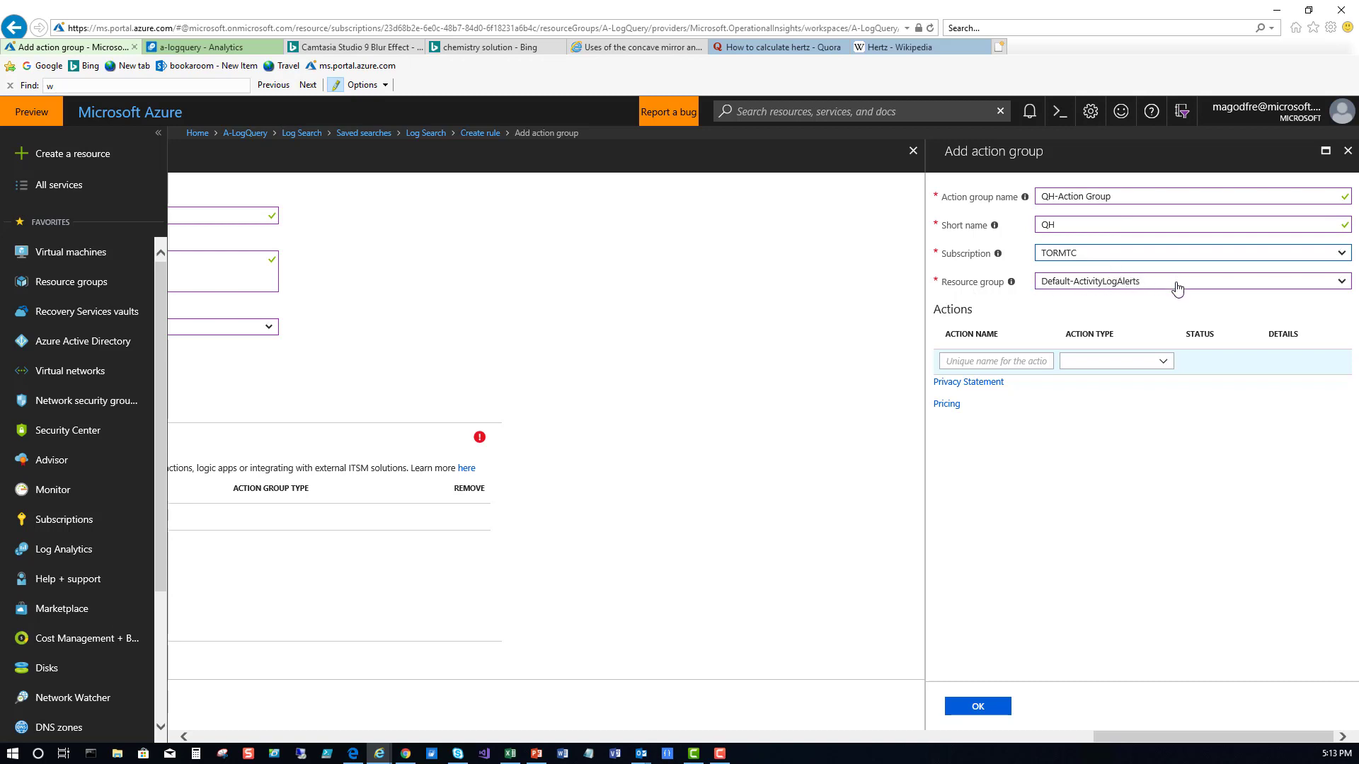
Add an action named "email Mail" to the action group with the type Email/SMS/Push/Voice
{"action": "left_click", "coordinate": [995, 363]}
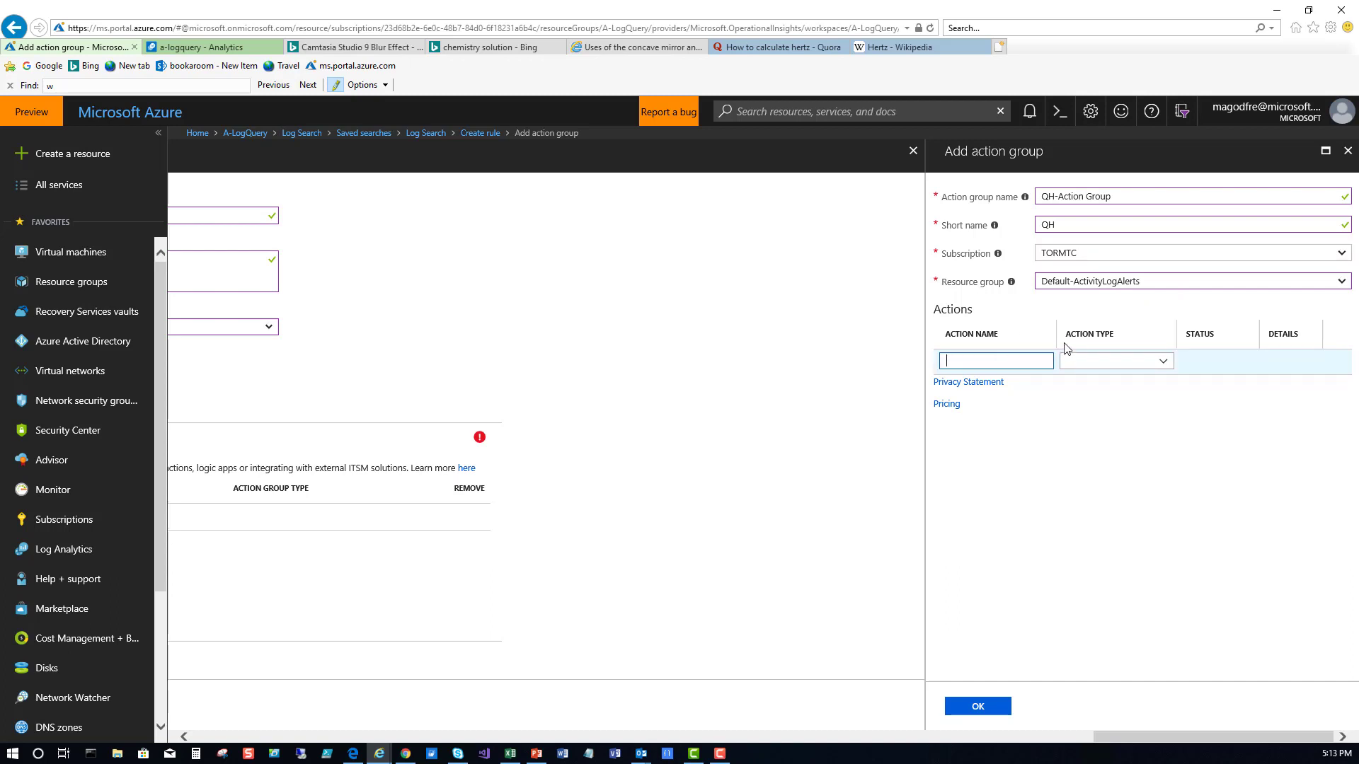
{"action": "type", "text": "email Mail"}
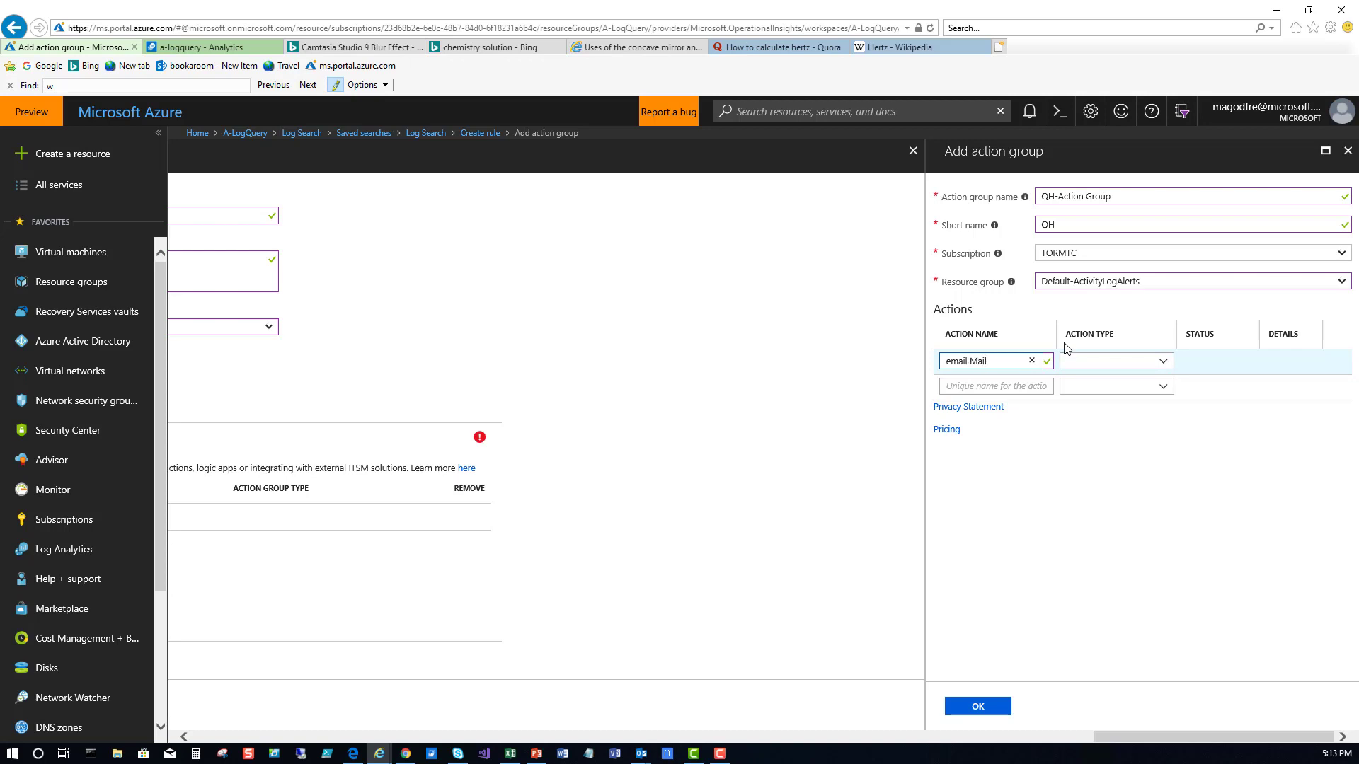
{"action": "left_click", "coordinate": [1167, 365]}
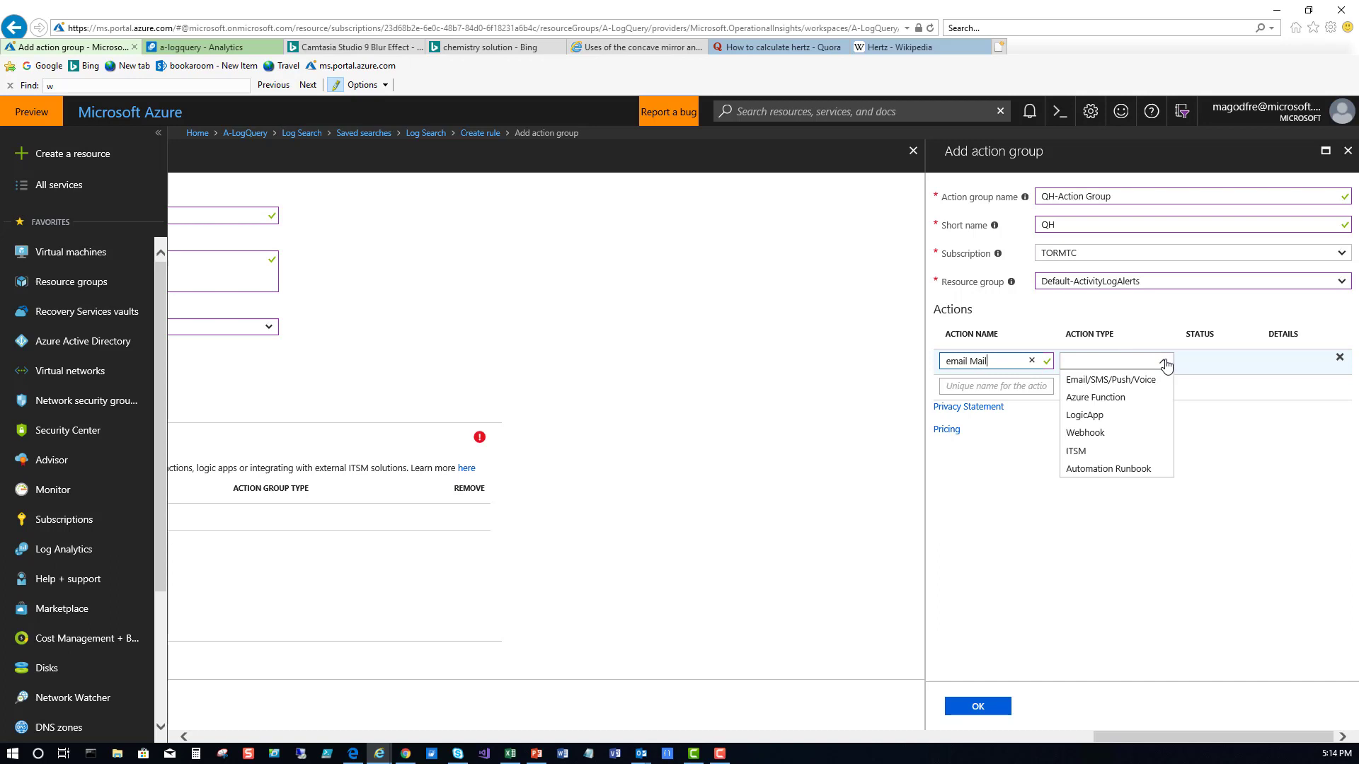
{"action": "left_click", "coordinate": [1116, 387]}
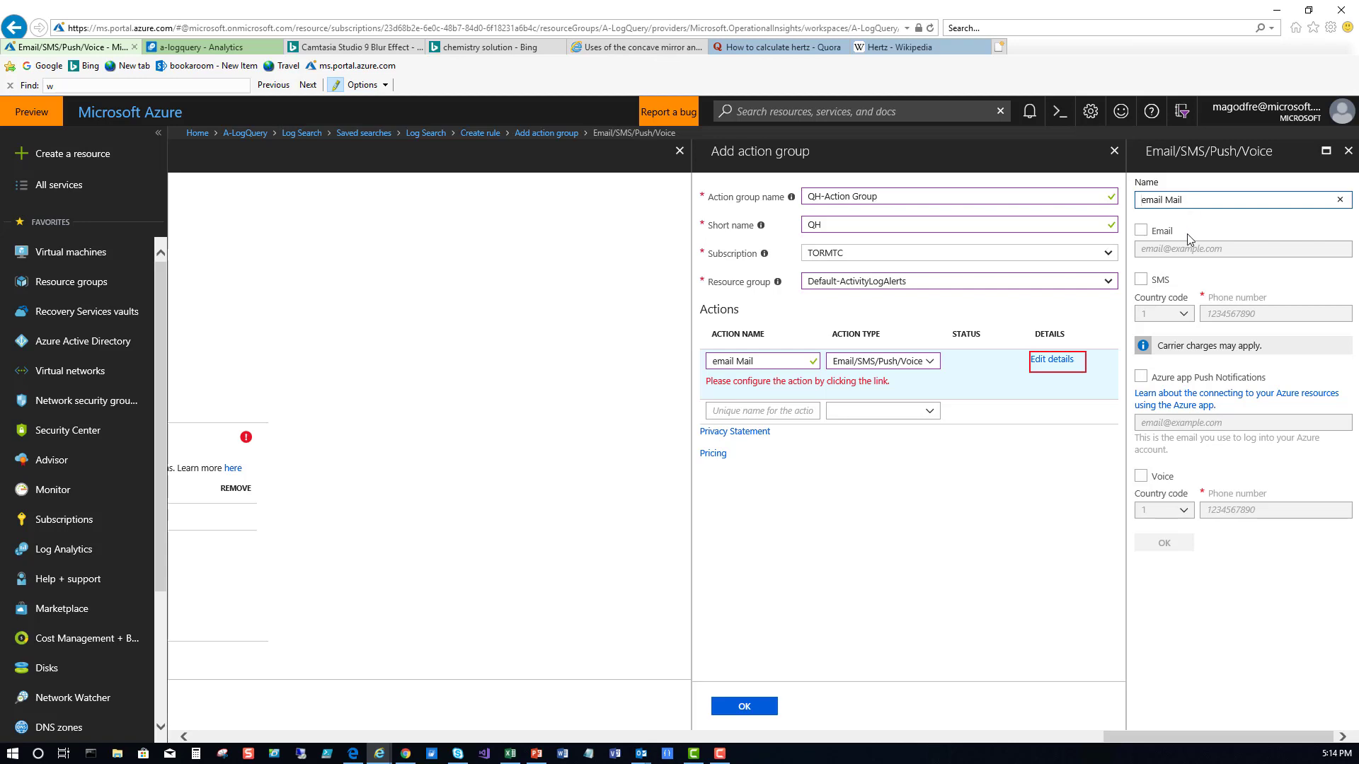
Enable email notification for the action, enter the recipient's email address, and save the action group
{"action": "left_click", "coordinate": [1157, 230]}
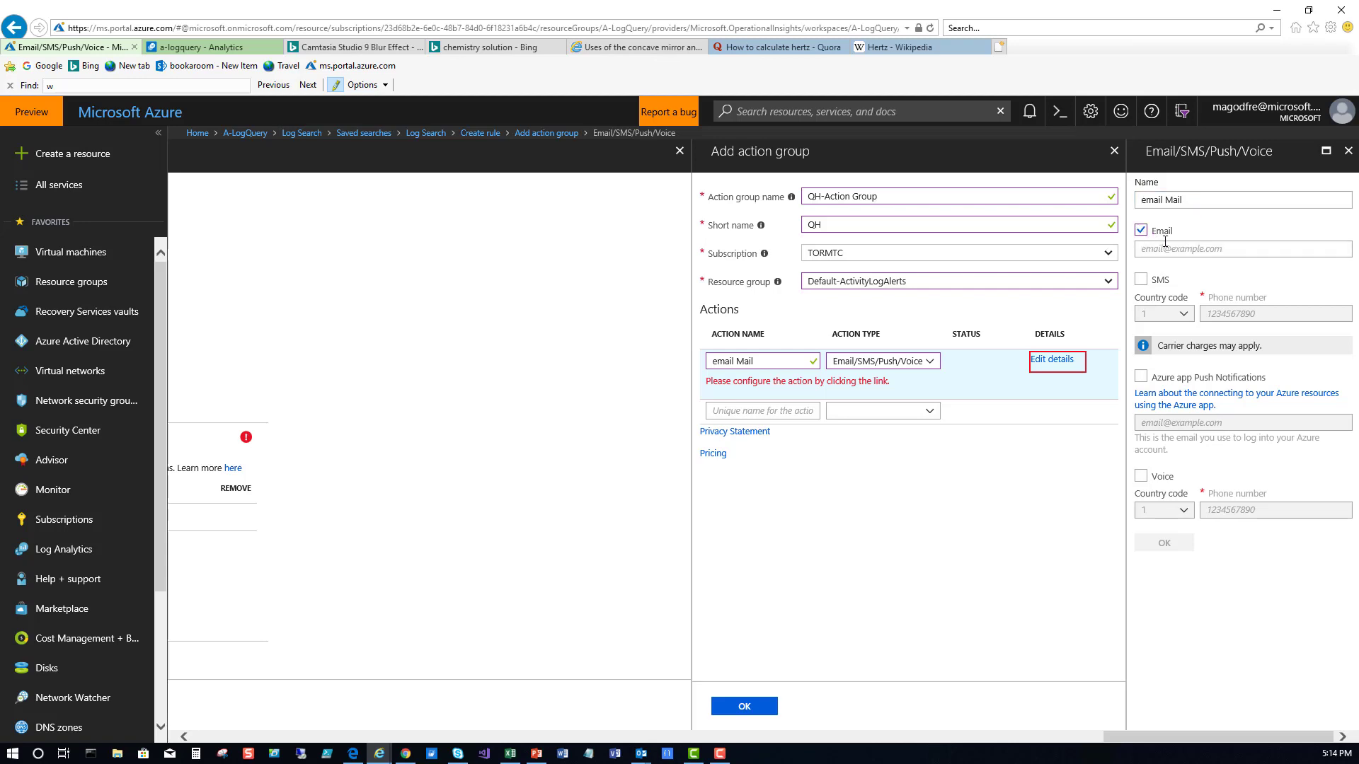
{"action": "left_click", "coordinate": [1164, 248]}
{"action": "type", "text": "m"}
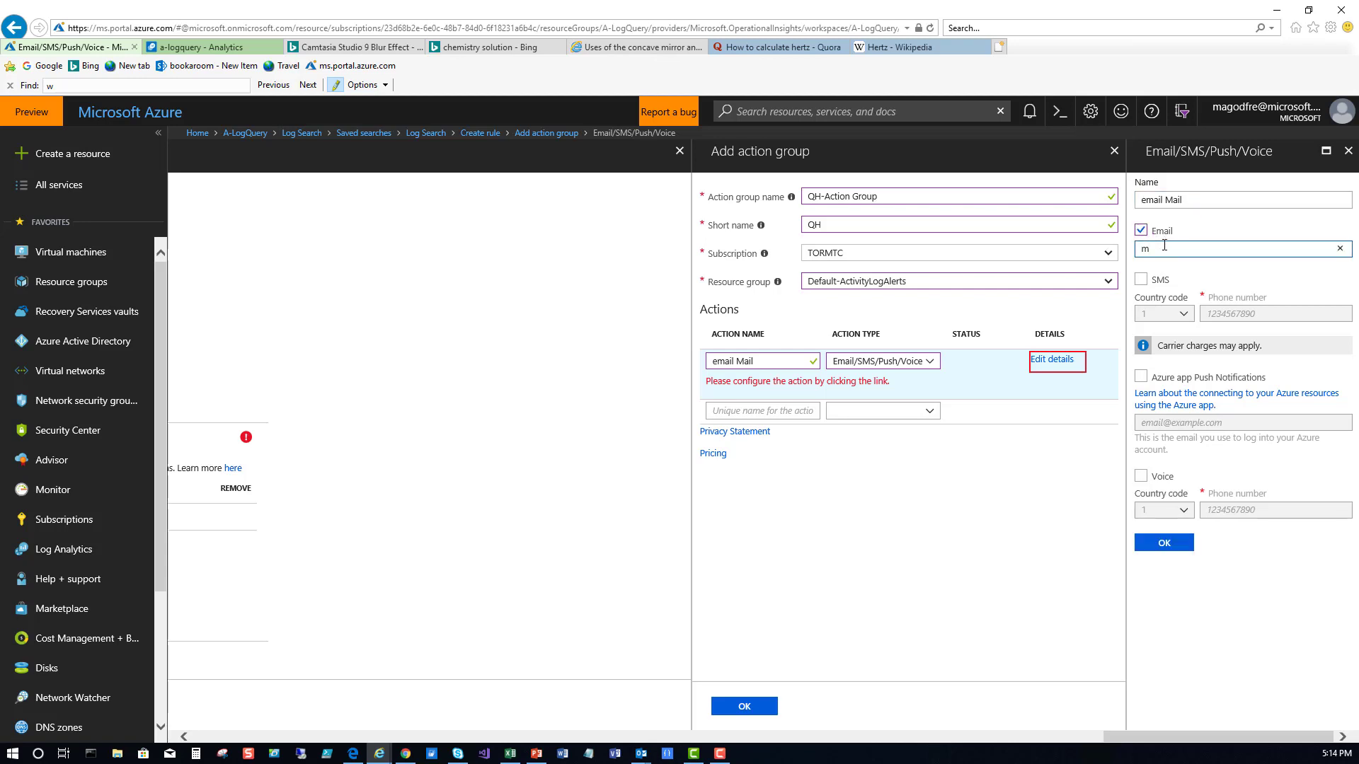
{"action": "key", "text": "BackSpace"}
{"action": "type", "text": "cdn.m"}
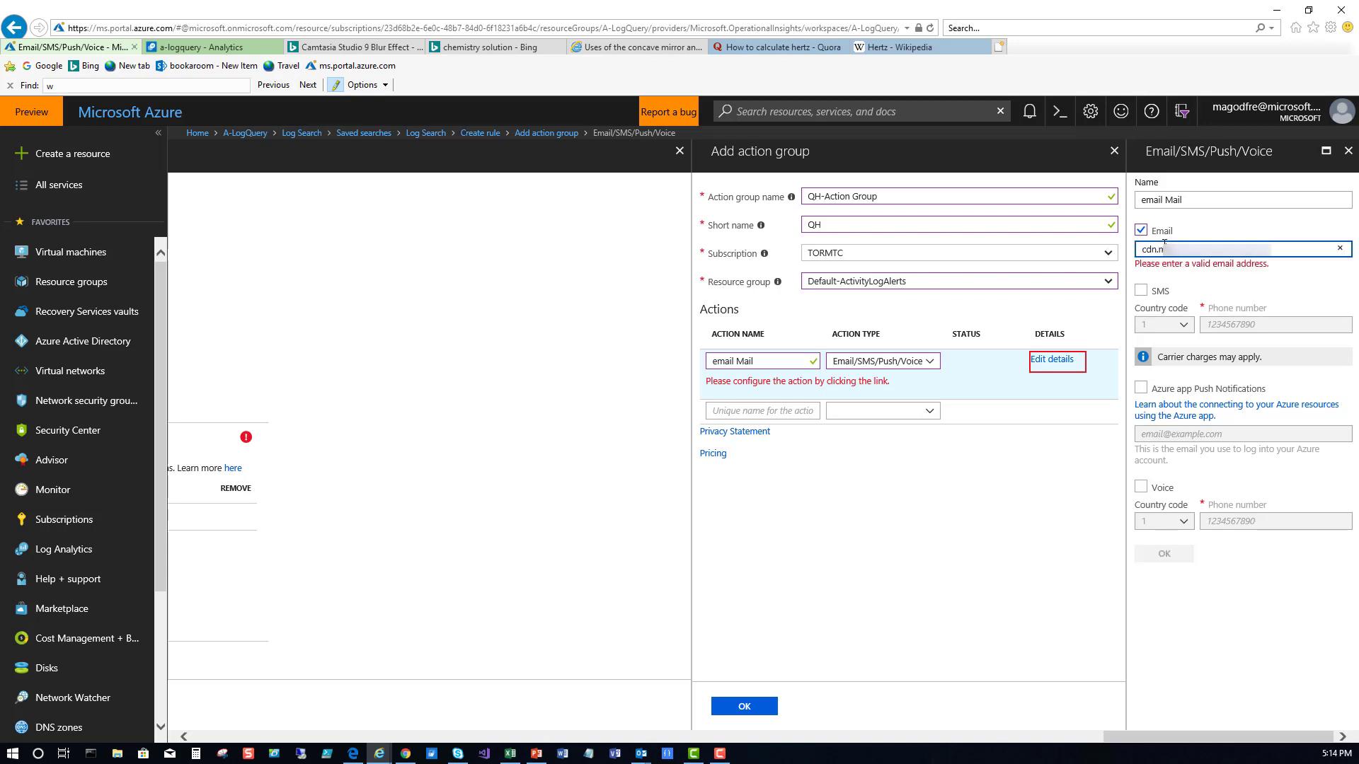
{"action": "type", "text": "••••••••"}
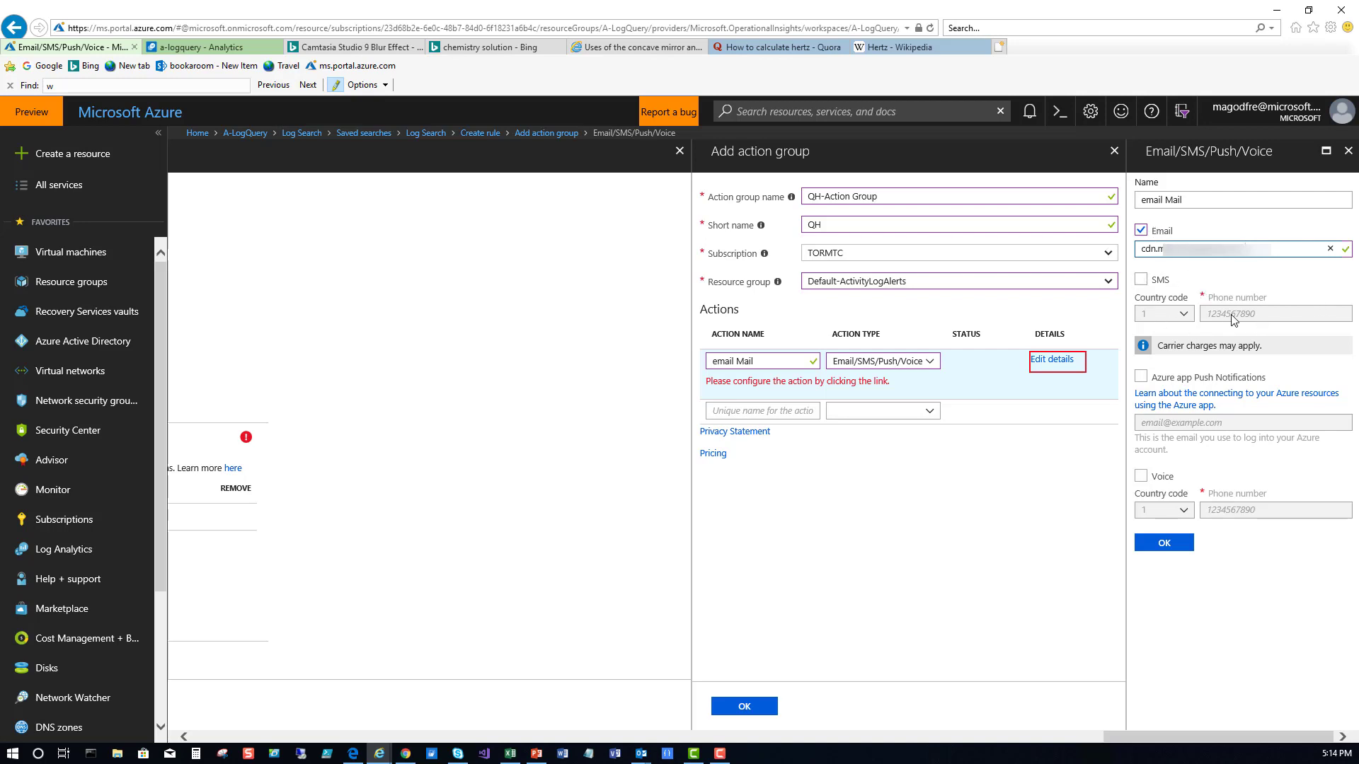
{"action": "left_click", "coordinate": [1165, 542]}
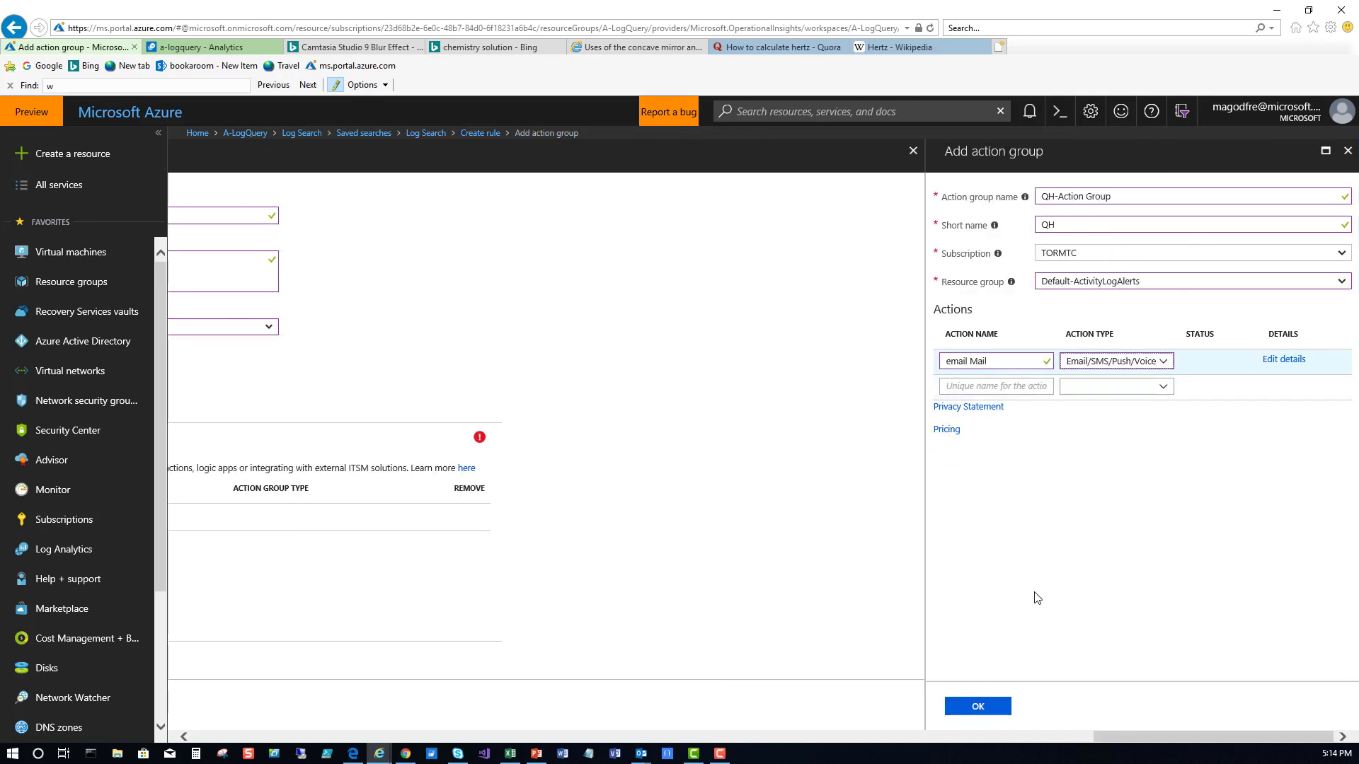
{"action": "left_click", "coordinate": [978, 706]}
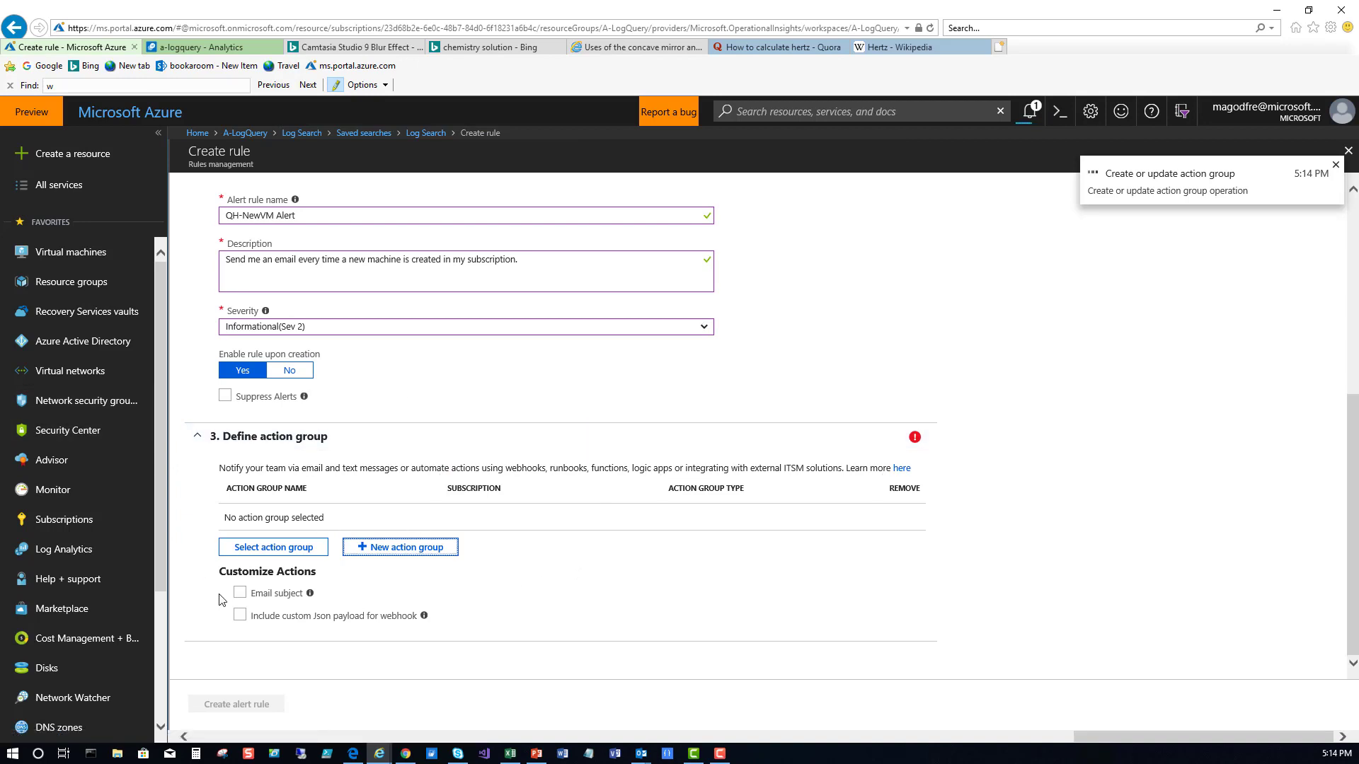
Customize the email subject as "New VM Created and monitored by the QH Action Group" and create the alert rule, closing the log search views
{"action": "left_click", "coordinate": [240, 593]}
{"action": "left_click", "coordinate": [277, 635]}
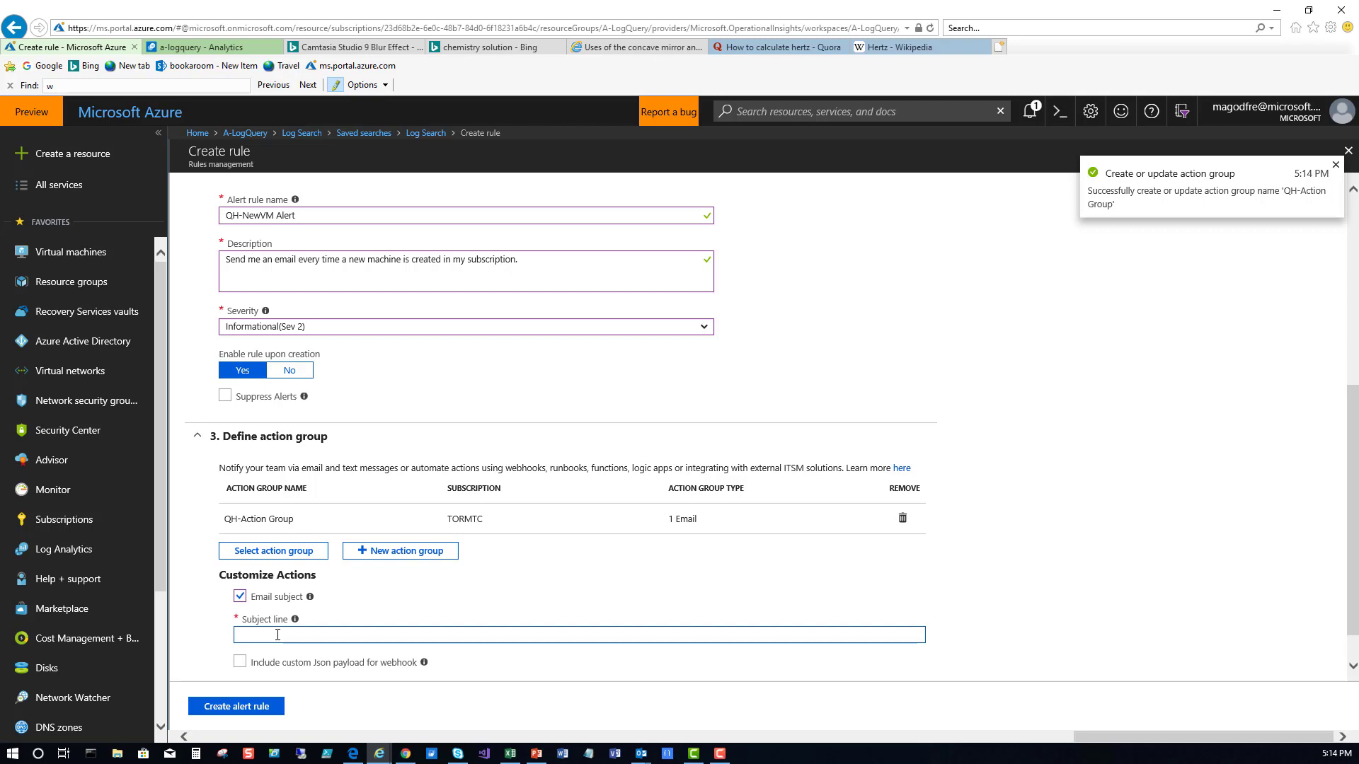
{"action": "type", "text": "New VM"}
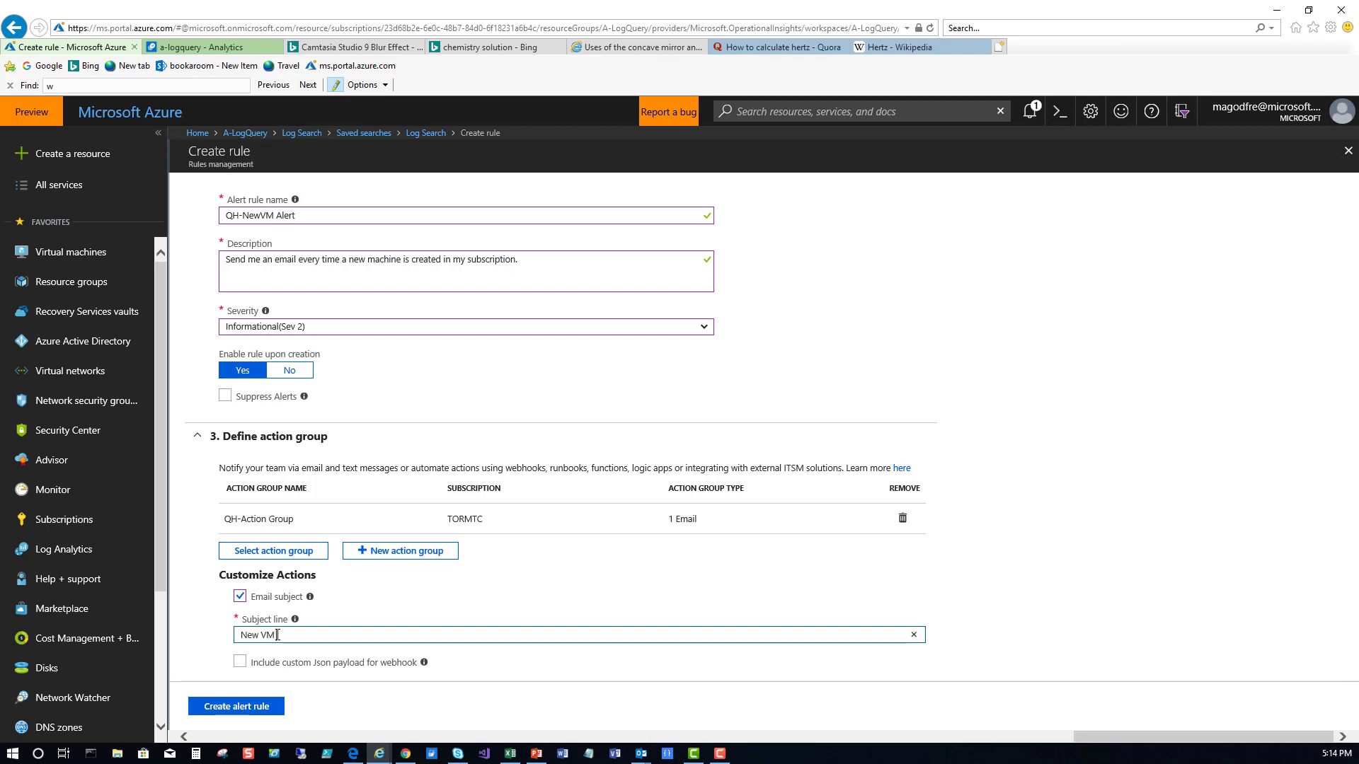
{"action": "type", "text": " Created and monitor"}
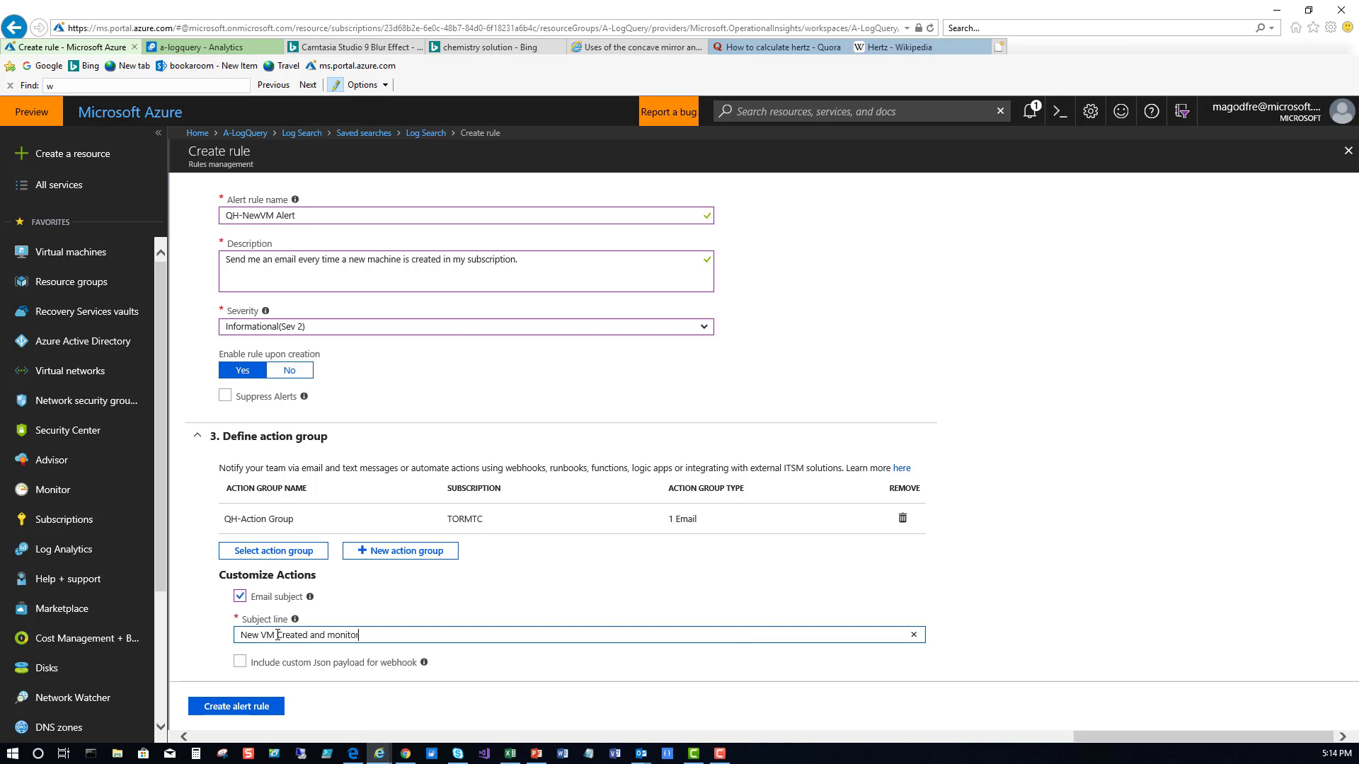
{"action": "type", "text": "ed by the QH"}
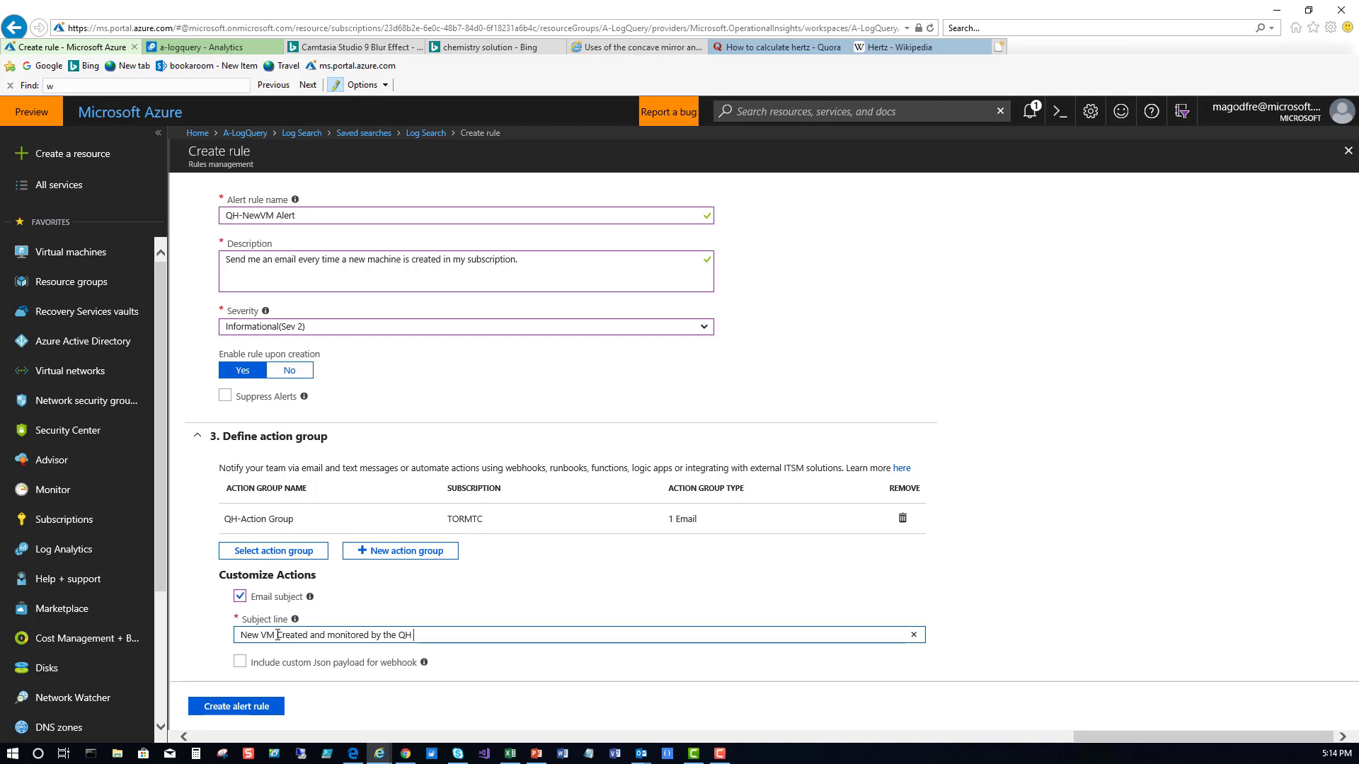
{"action": "type", "text": "Action Group"}
{"action": "left_click", "coordinate": [247, 710]}
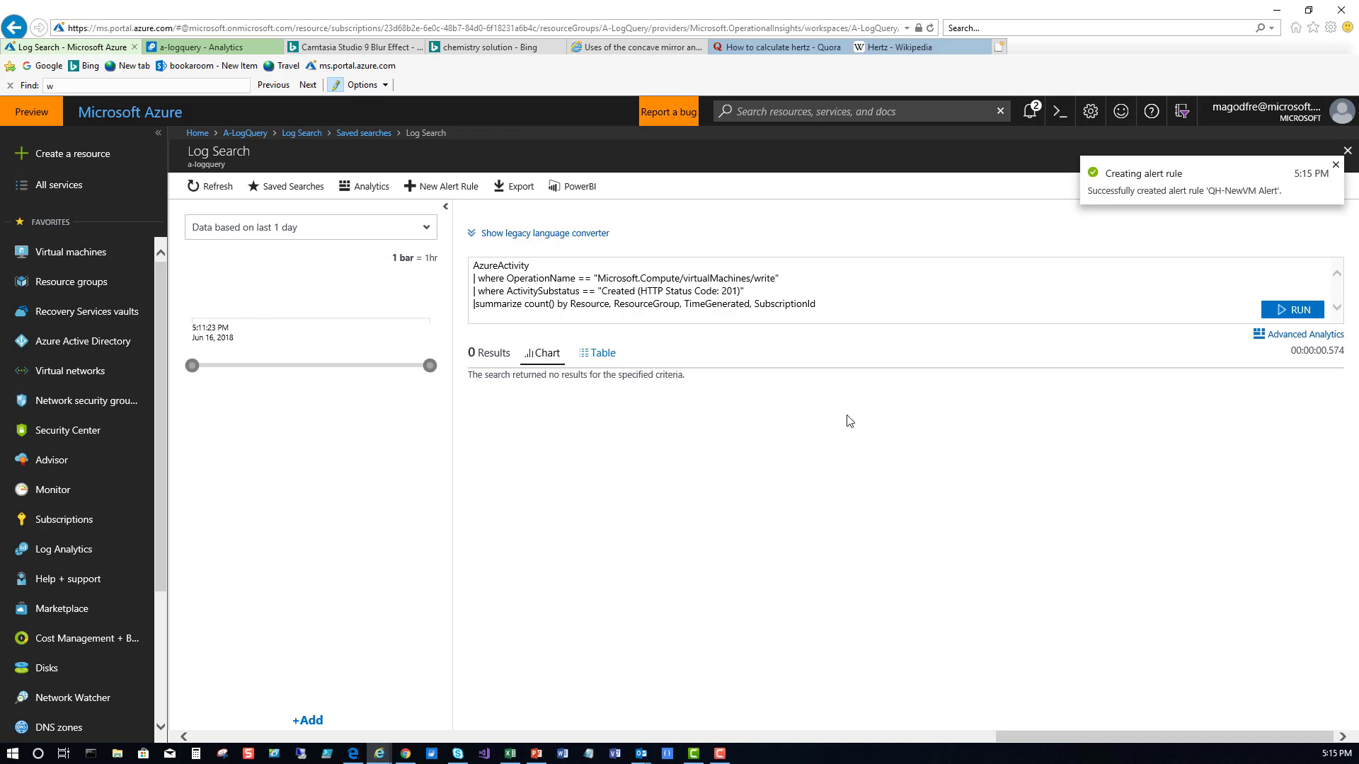
{"action": "left_click", "coordinate": [1348, 151]}
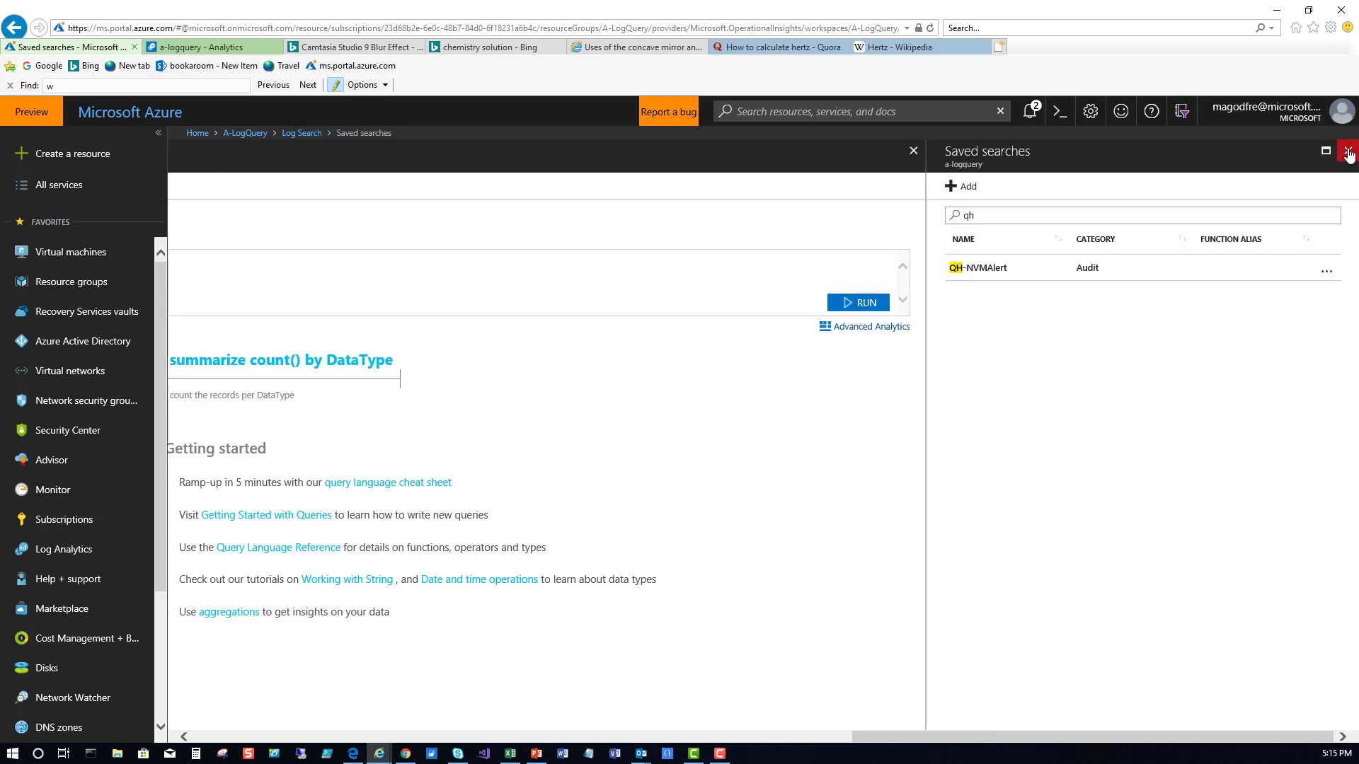
{"action": "left_click", "coordinate": [1349, 153]}
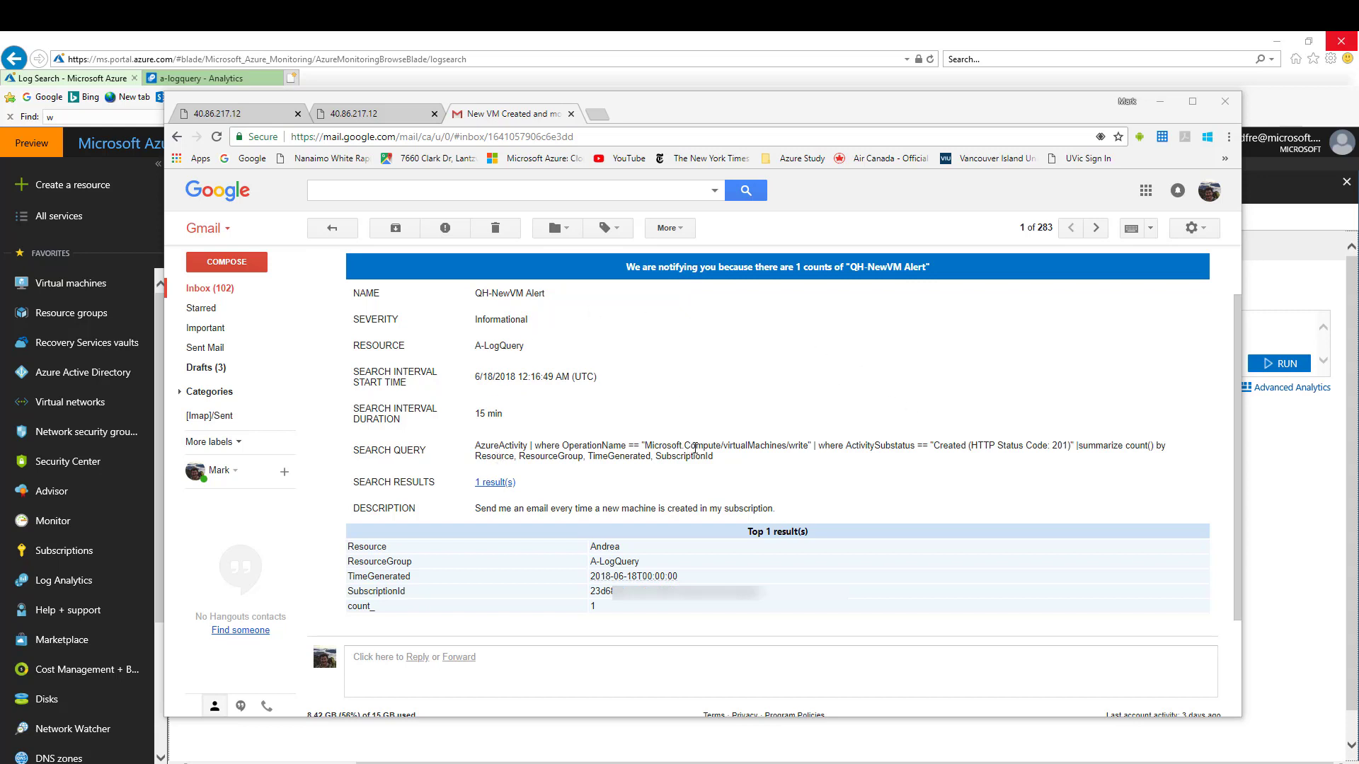
Check the alert name in the Gmail notification and return to the Azure portal
{"action": "left_click_drag", "start_coordinate": [475, 293], "coordinate": [541, 292]}
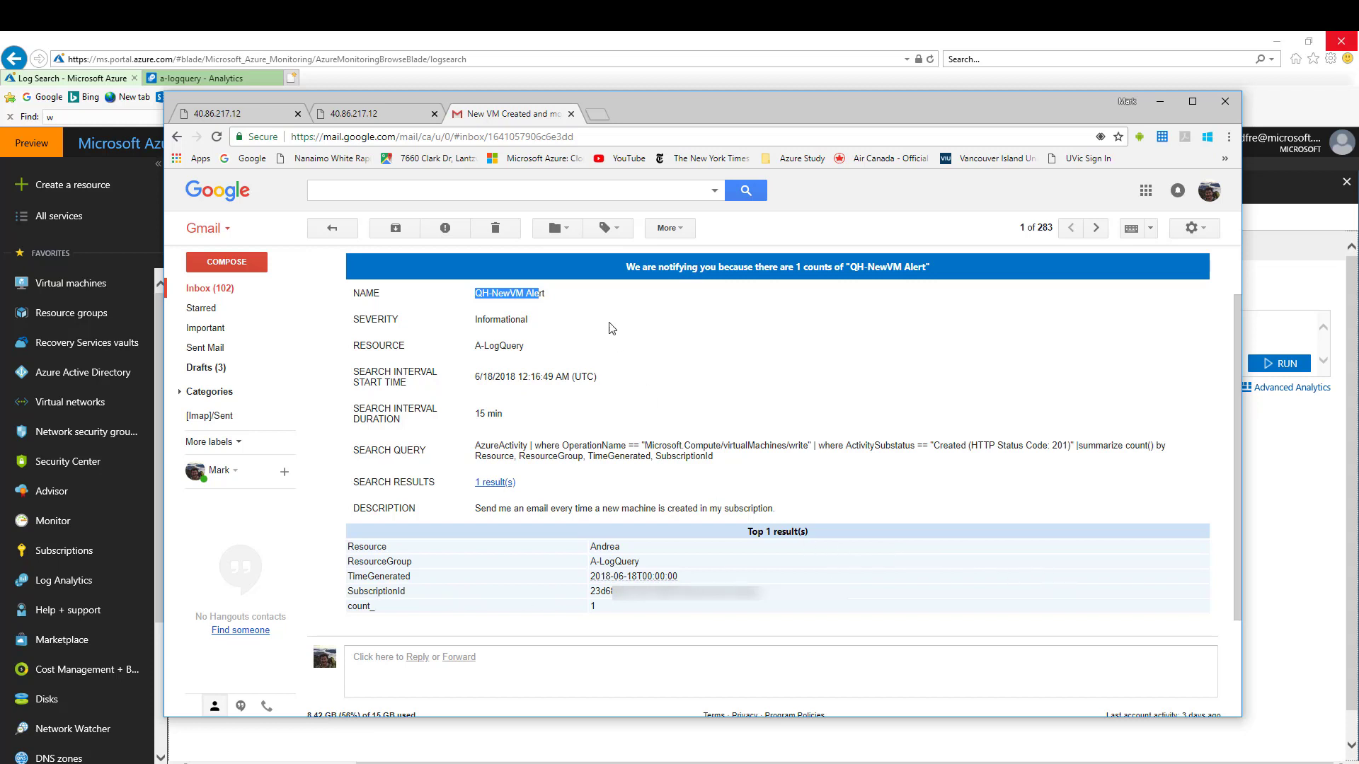
{"action": "left_click", "coordinate": [1159, 101]}
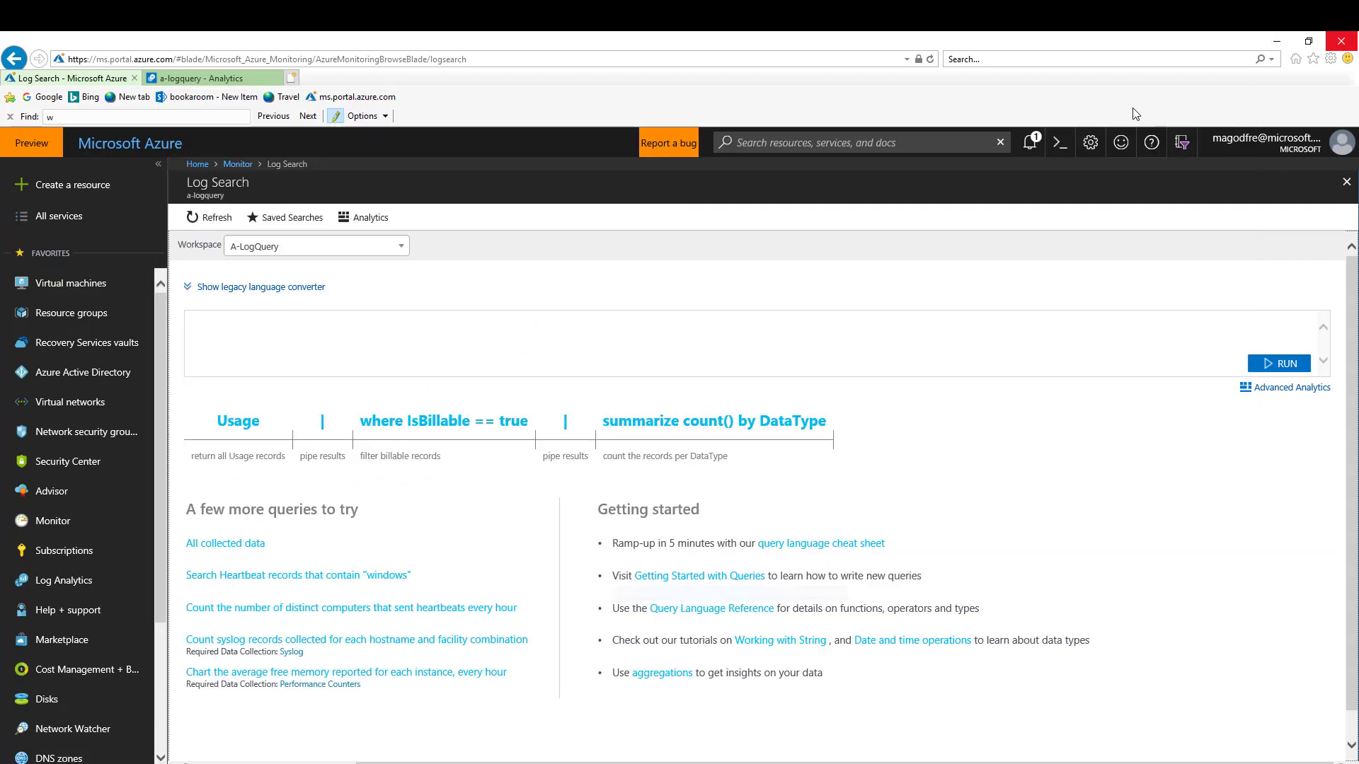
Open the alerts overview in Azure Monitor, filter it to only the TORMTC subscription, and refresh it
{"action": "left_click", "coordinate": [53, 521]}
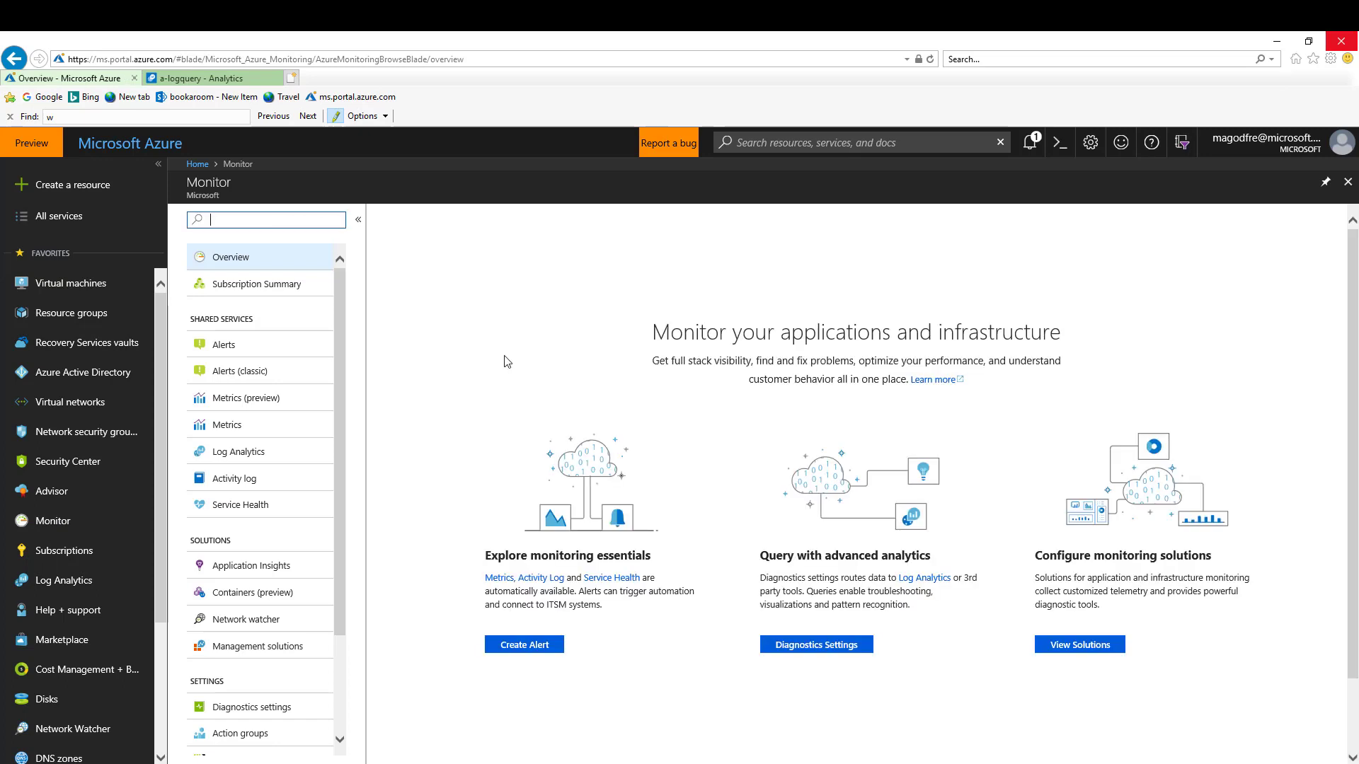
{"action": "left_click", "coordinate": [223, 346]}
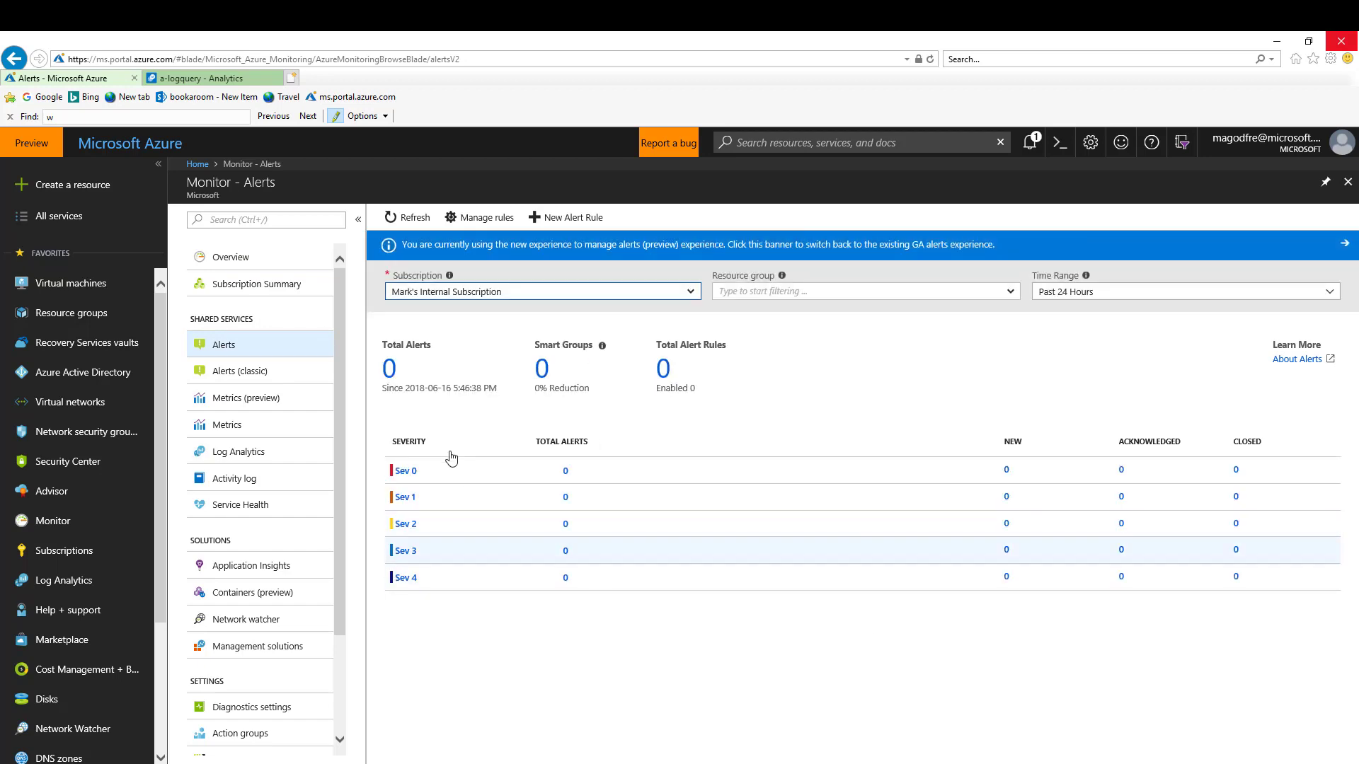
{"action": "left_click", "coordinate": [469, 300]}
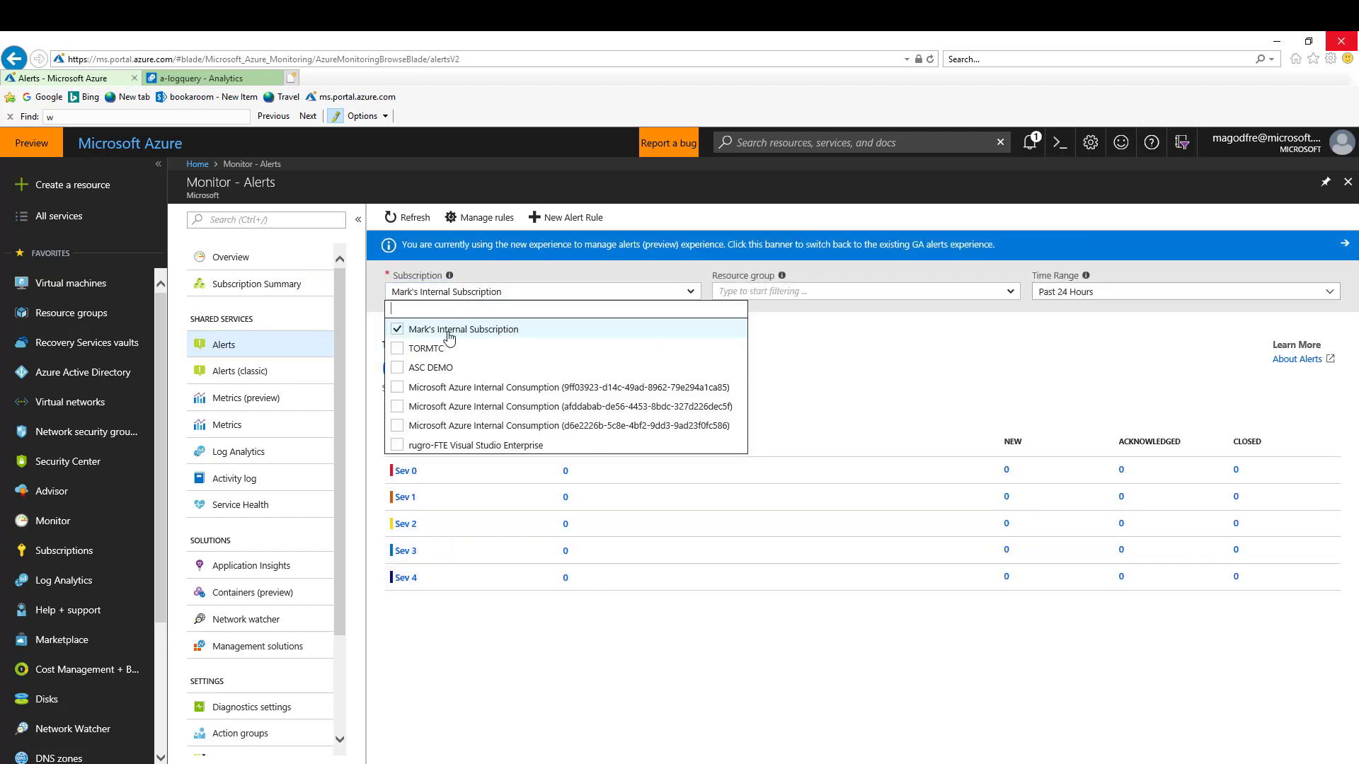
{"action": "left_click", "coordinate": [397, 348]}
{"action": "left_click", "coordinate": [397, 329]}
{"action": "left_click", "coordinate": [827, 369]}
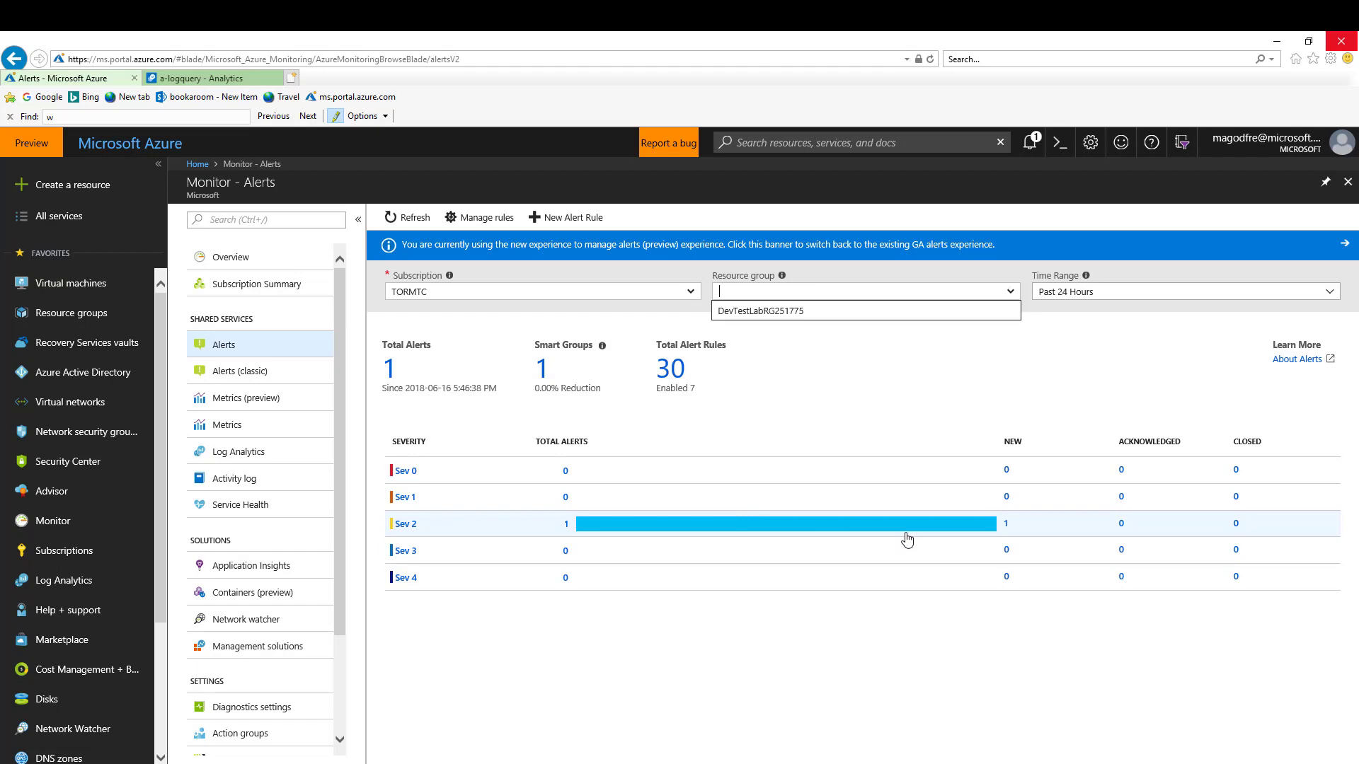
{"action": "left_click", "coordinate": [401, 220]}
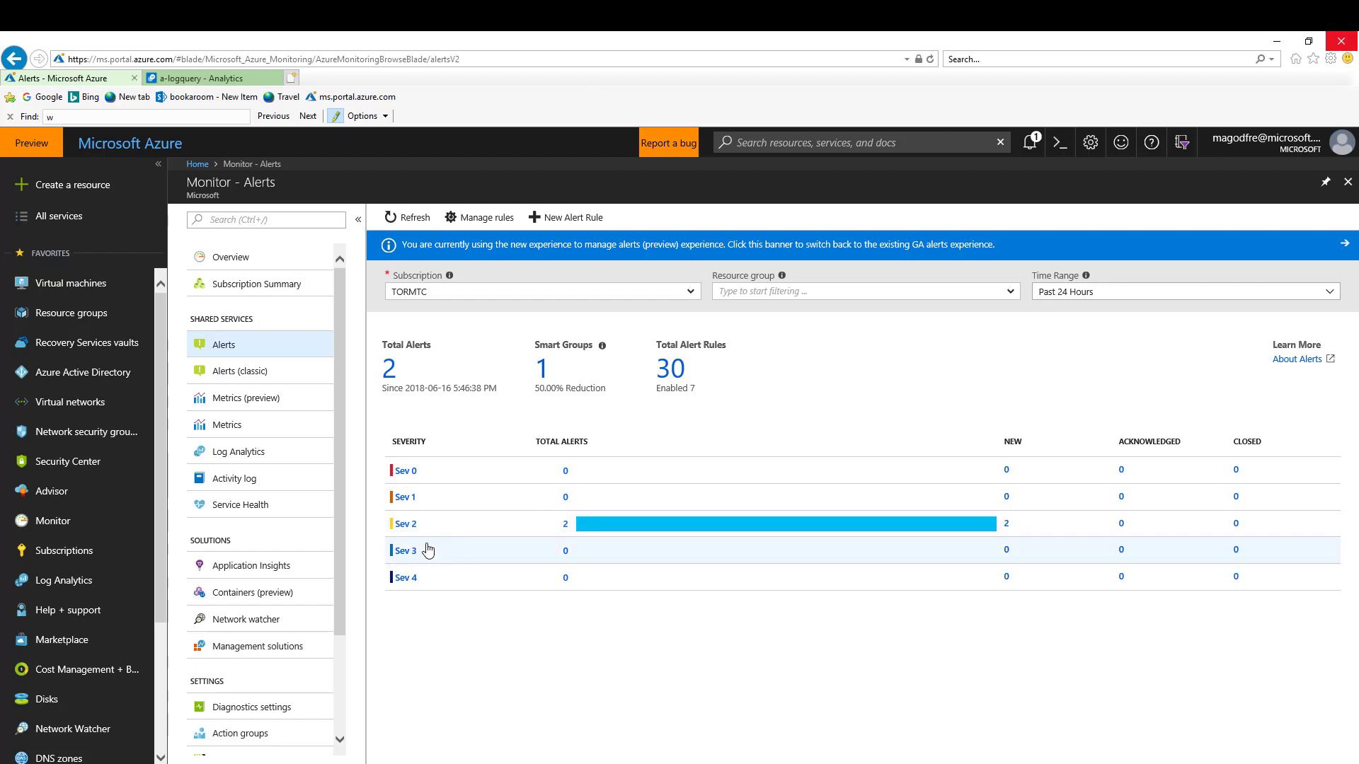
Examine the details of the fired QH-NewVM Alert among the Sev 2 alerts and return to the alerts overview
{"action": "left_click", "coordinate": [405, 528]}
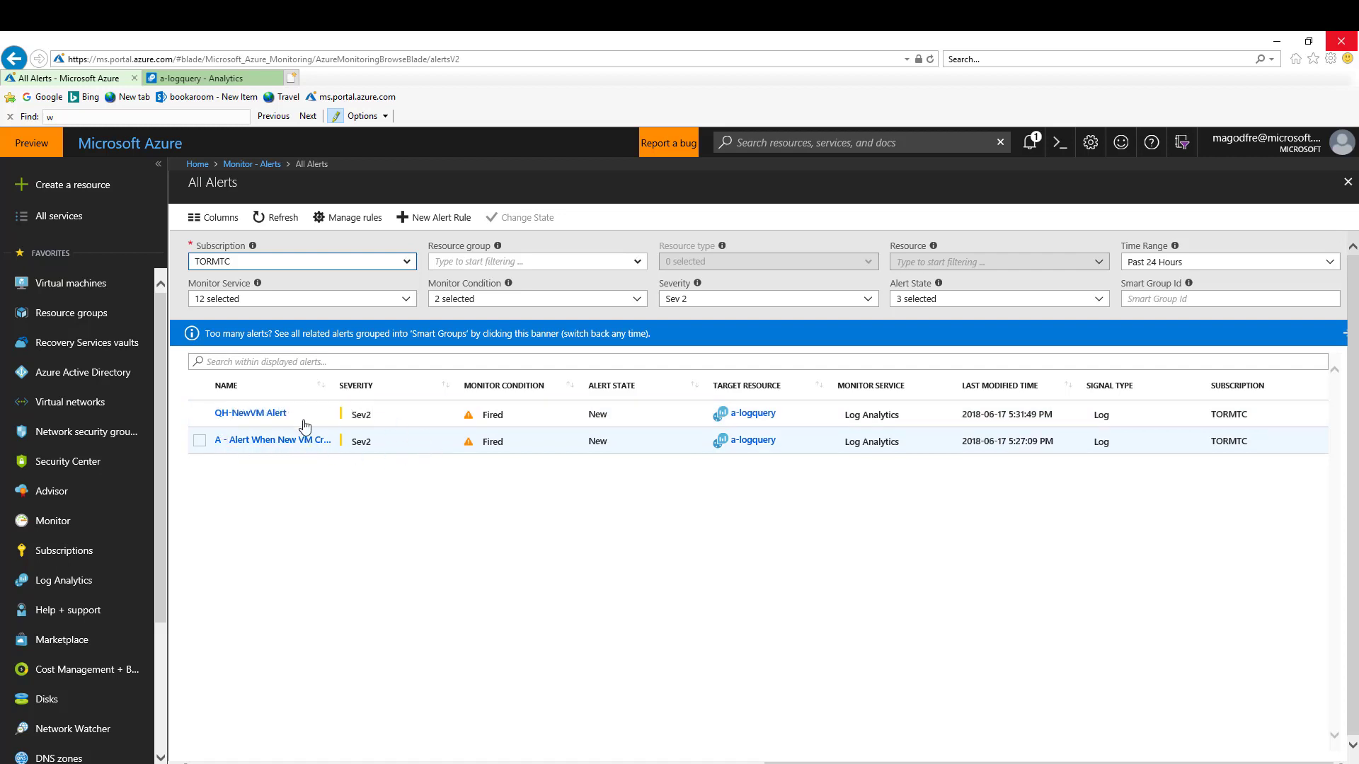
{"action": "left_click", "coordinate": [263, 417]}
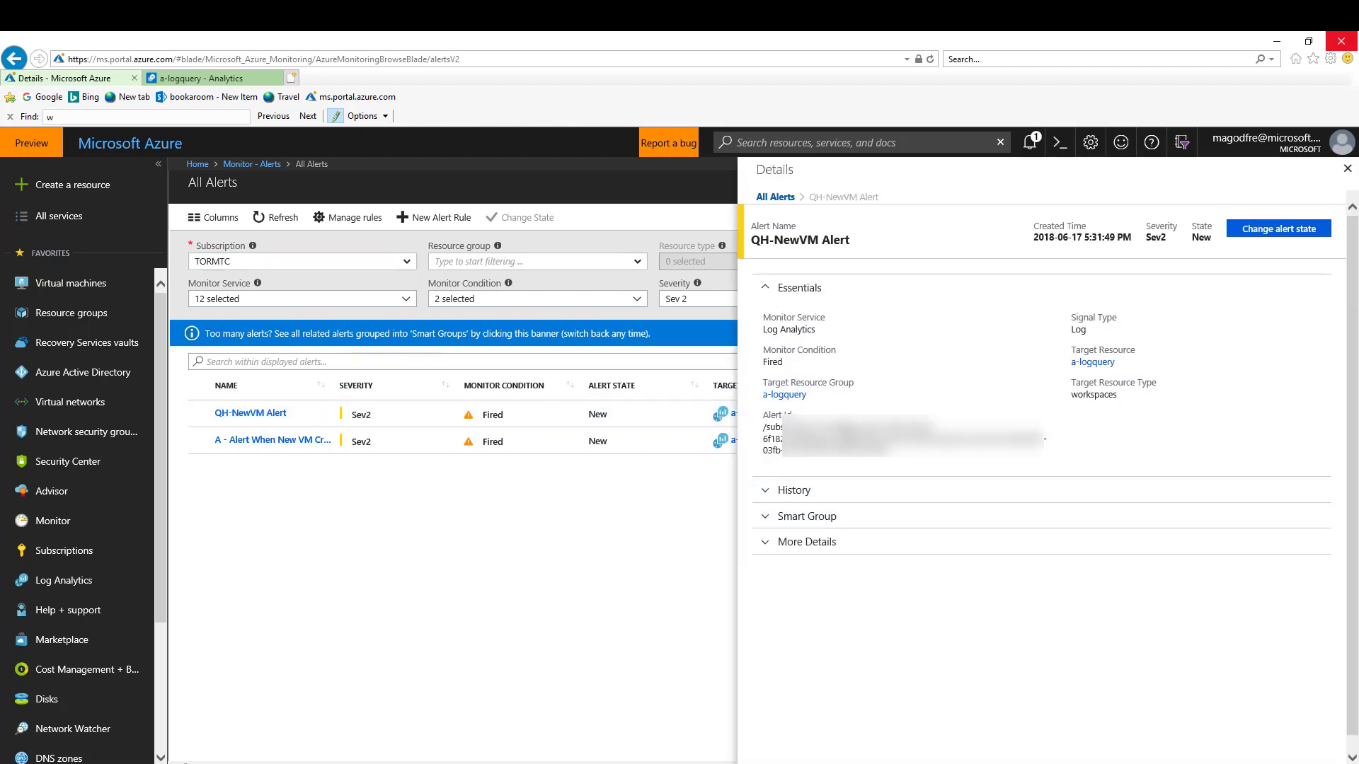
{"action": "left_click", "coordinate": [252, 164]}
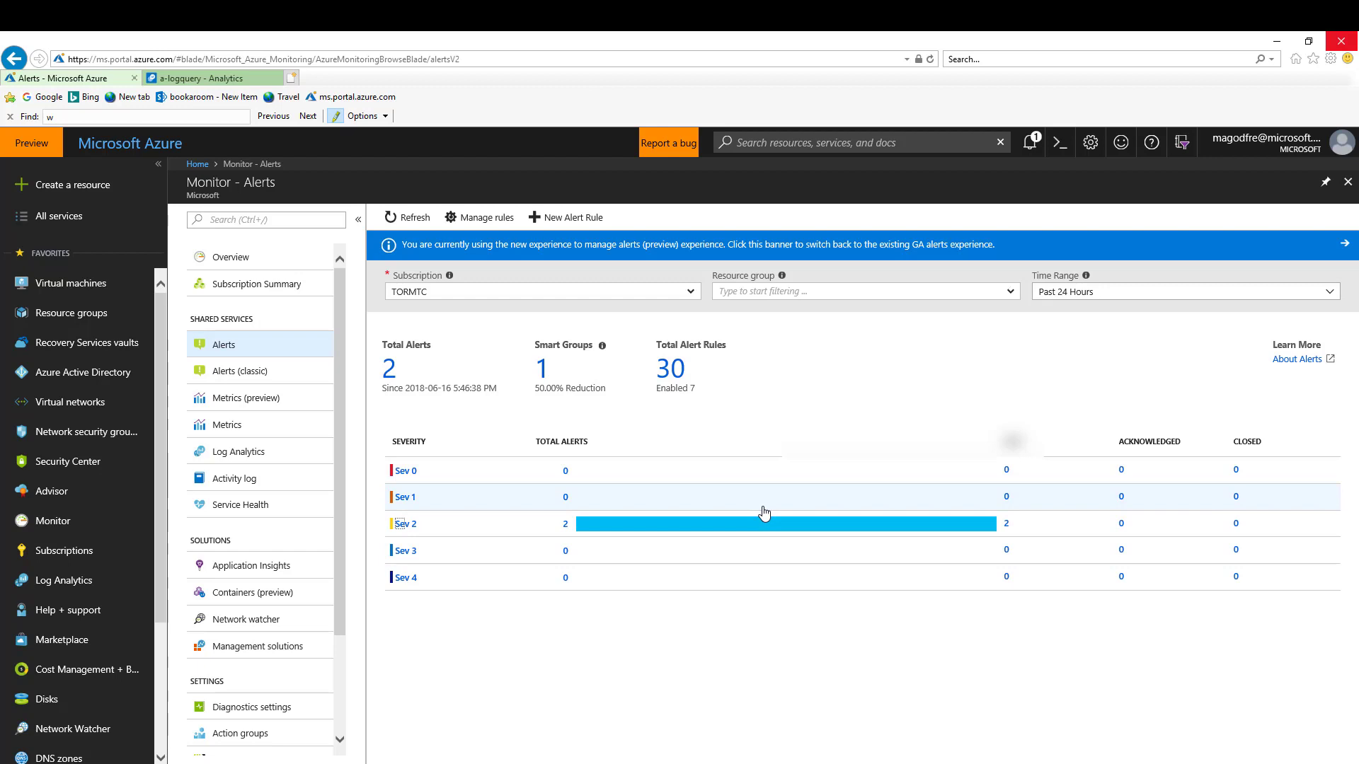